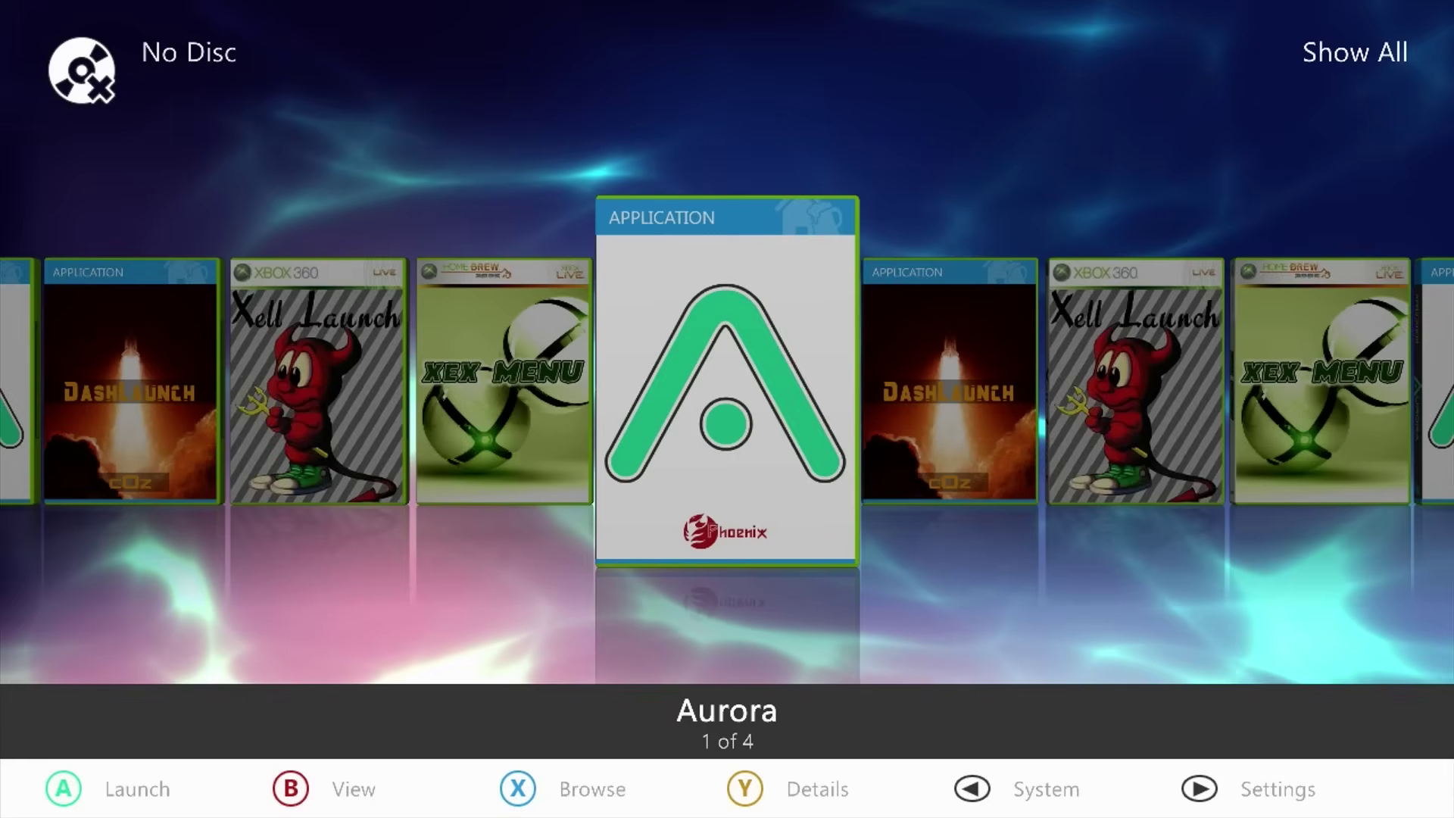
Step: From the Guide's Settings blade, choose System Settings and confirm Yes to exit Aurora
{"action": "key", "text": "super"}
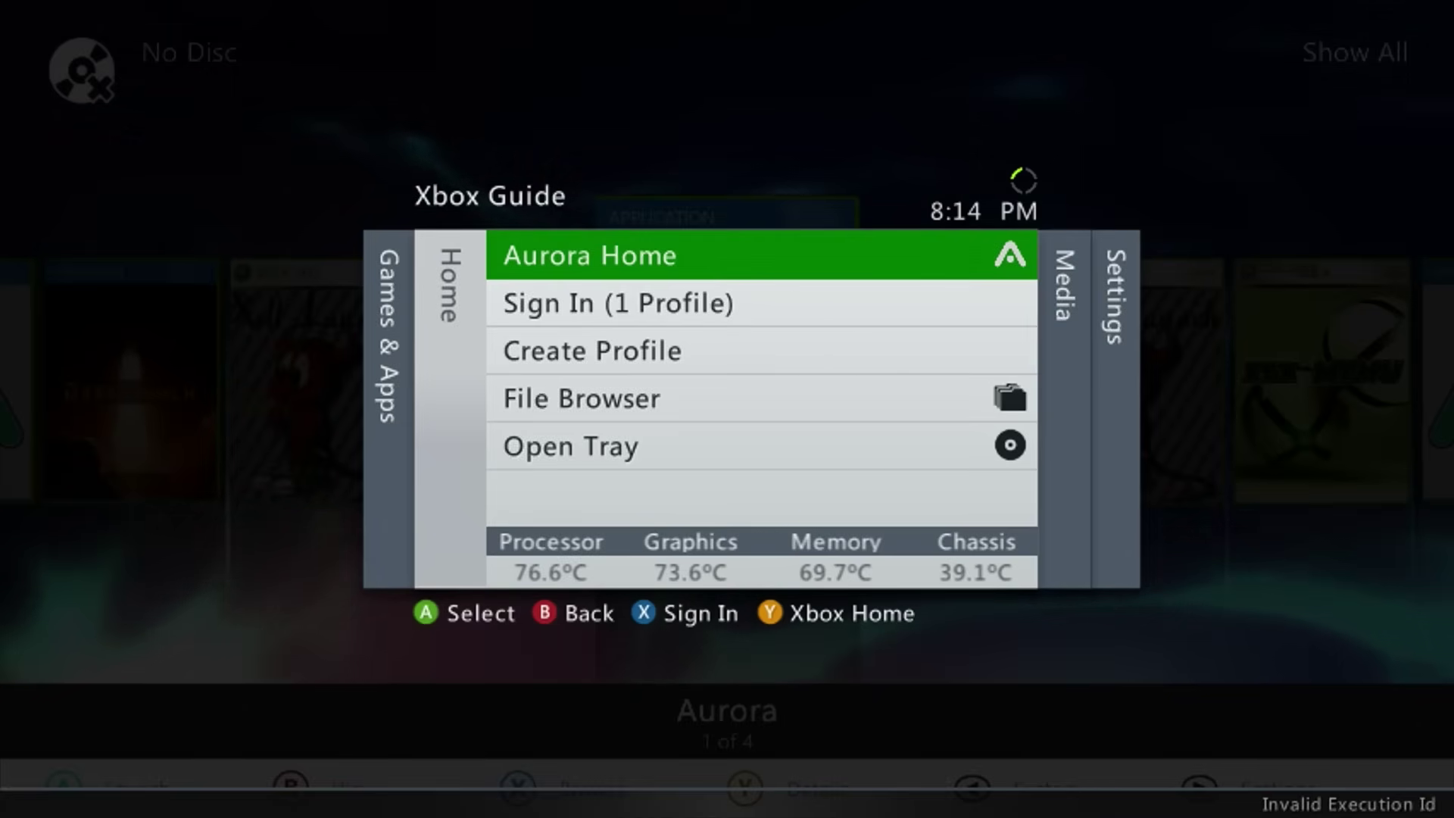
{"action": "key", "text": "Right"}
{"action": "key", "text": "Right"}
{"action": "key", "text": "Down"}
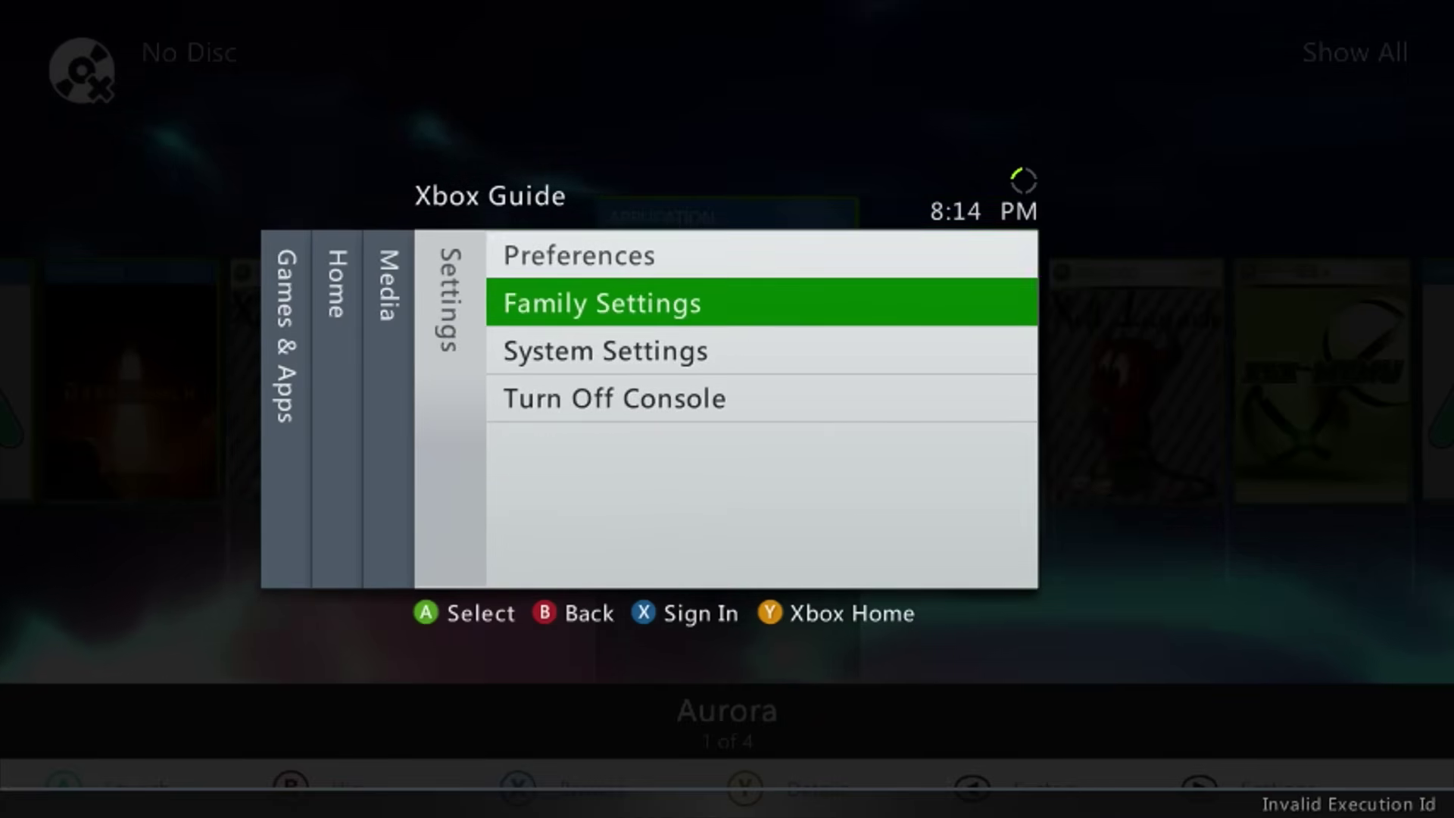
{"action": "key", "text": "Down"}
{"action": "key", "text": "Return"}
{"action": "key", "text": "Up"}
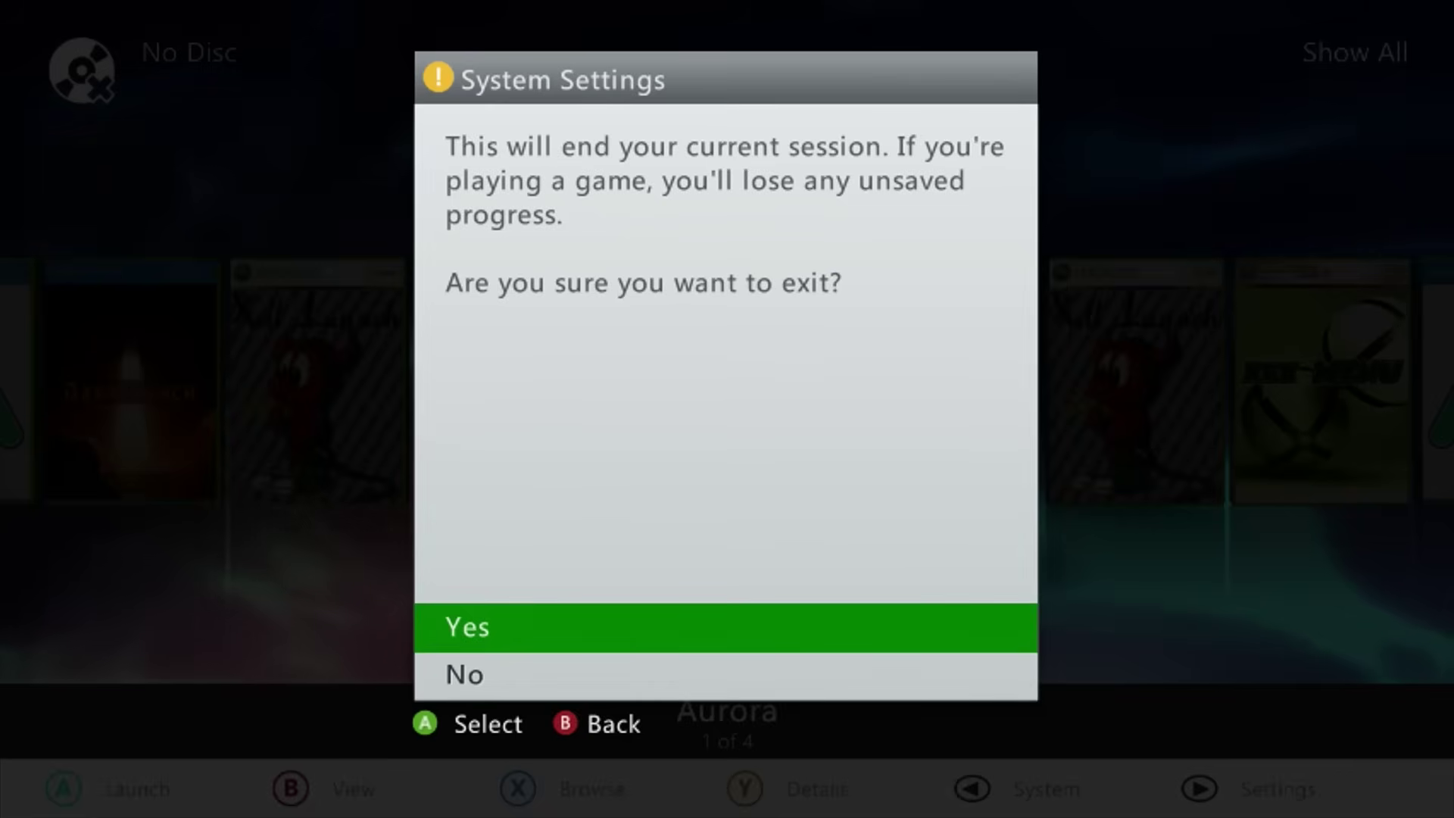
{"action": "key", "text": "Return"}
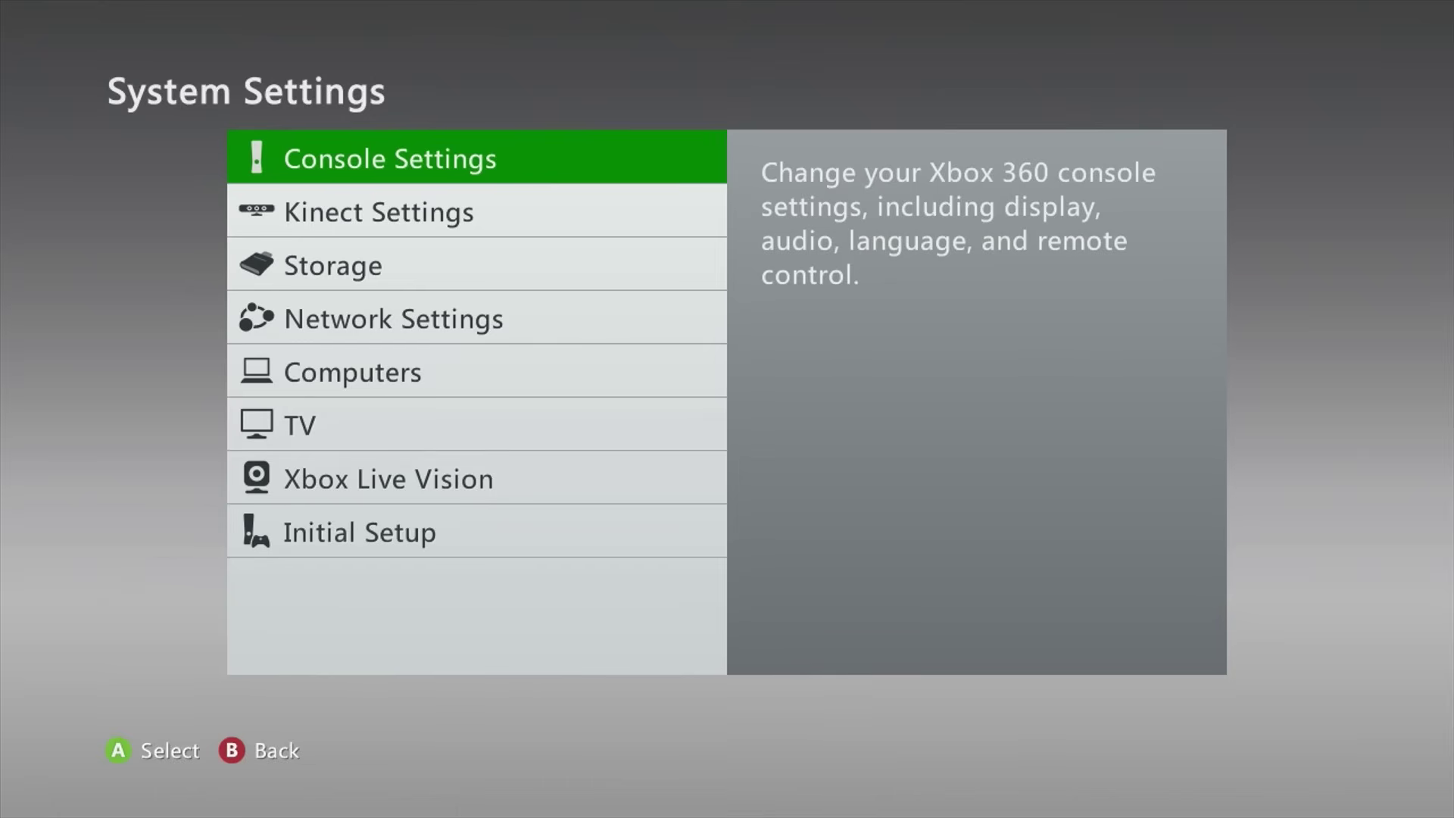
Step: Open Storage and highlight the USB Storage Device with 14.5 GB free
{"action": "key", "text": "Down"}
{"action": "key", "text": "Down"}
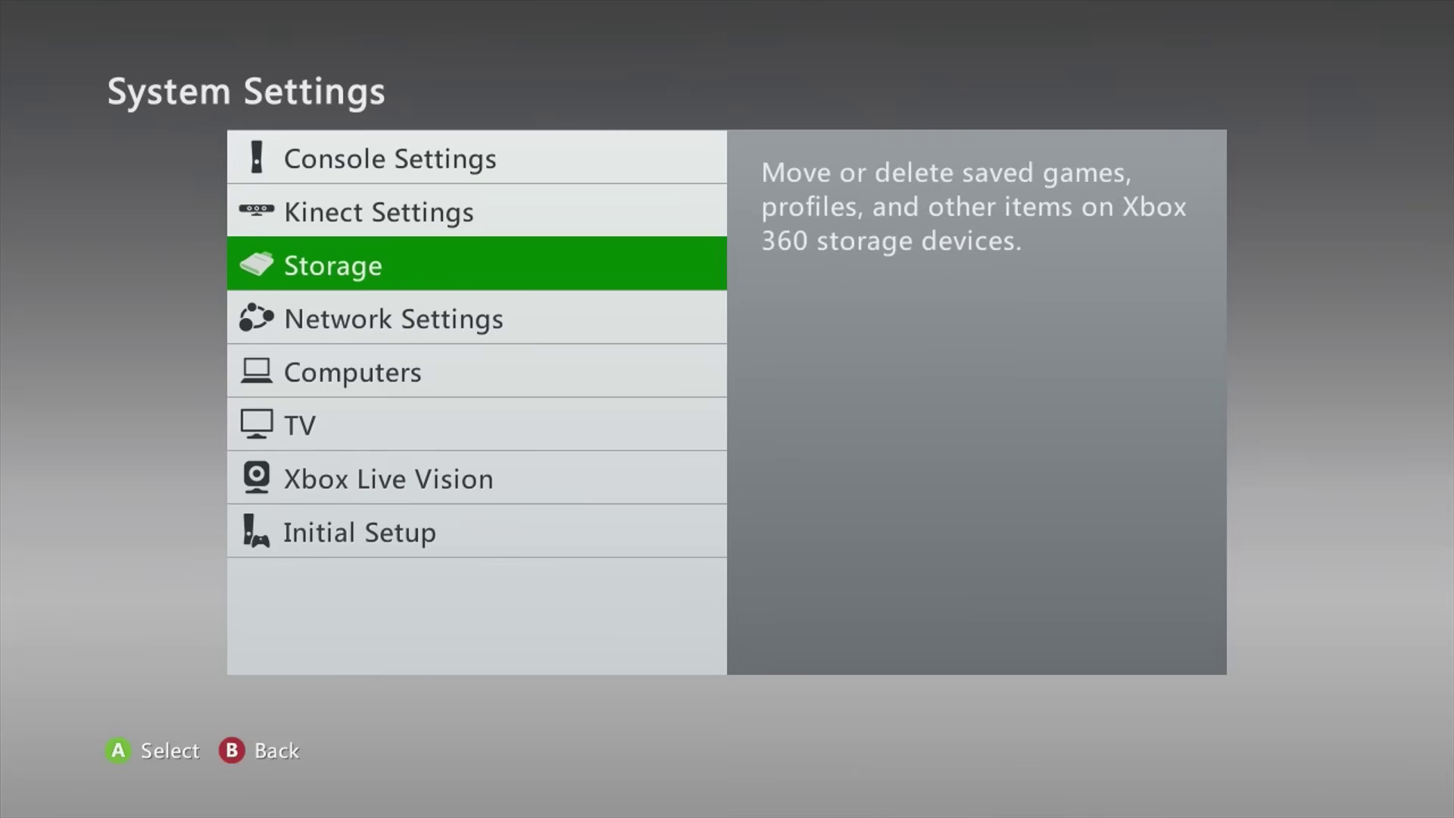
{"action": "key", "text": "Return"}
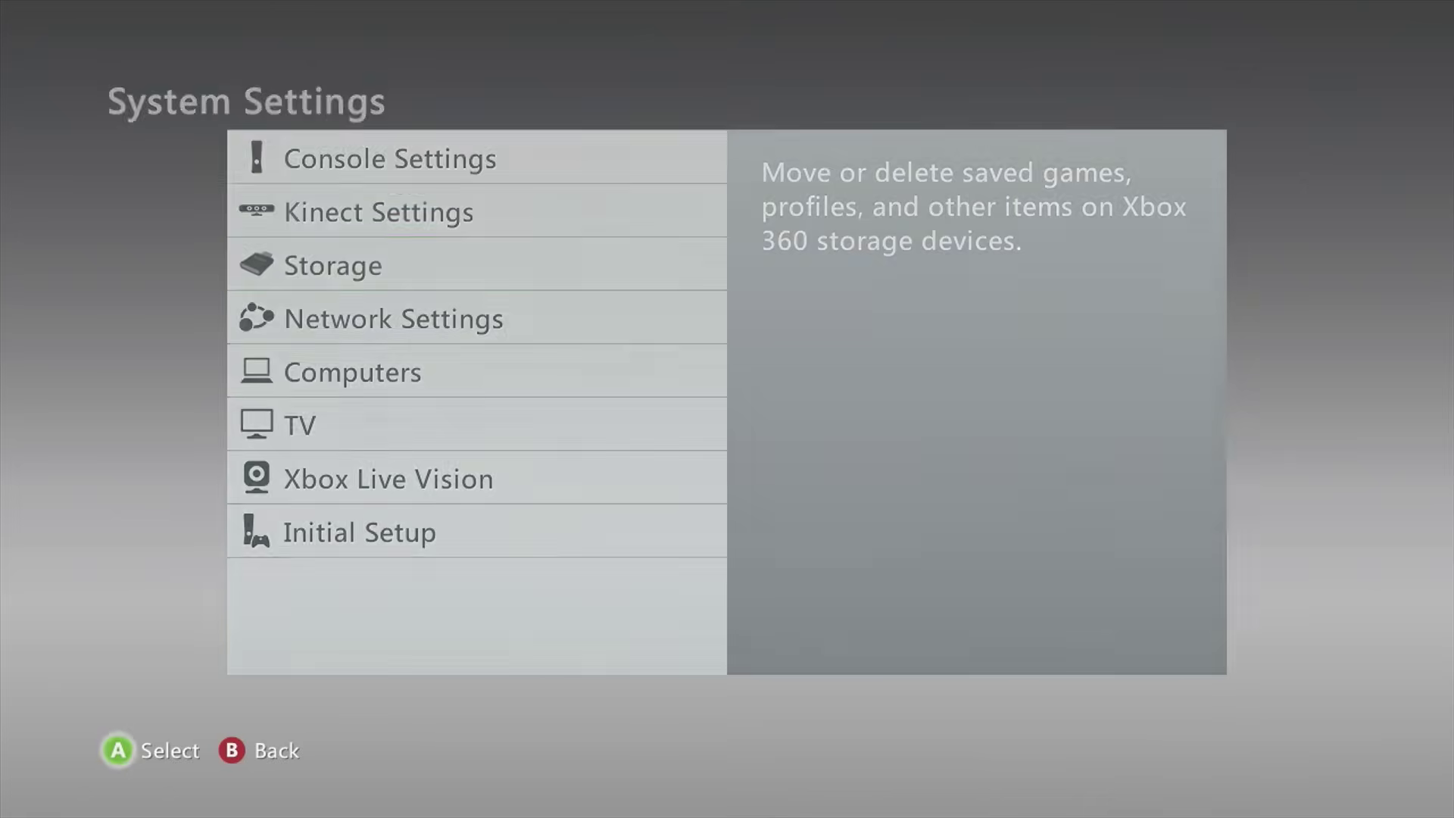
{"action": "key", "text": "Down"}
{"action": "key", "text": "Down"}
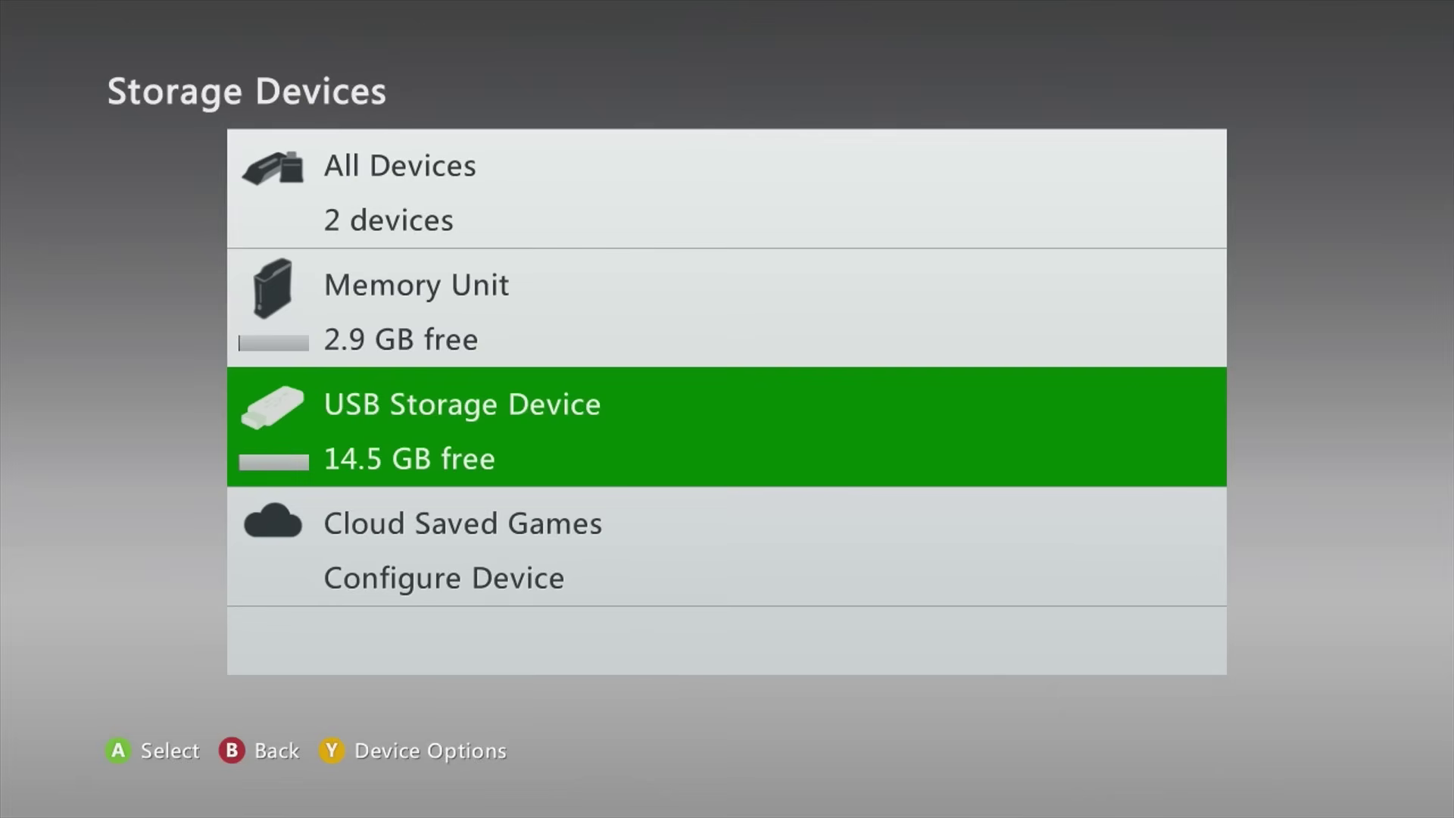
Step: Format the USB Storage Device through its Y Device Options, confirming Yes
{"action": "key", "text": "y"}
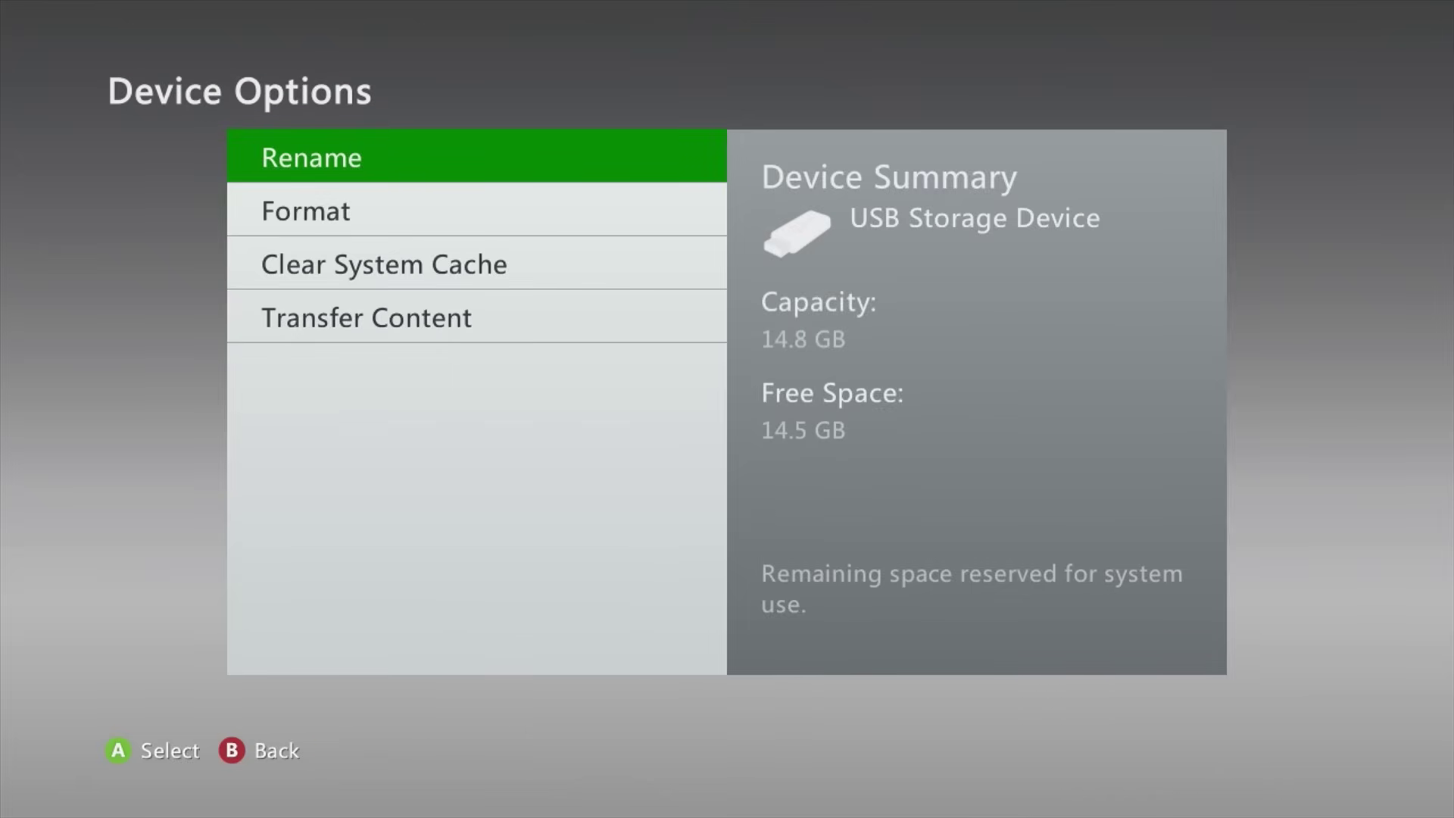
{"action": "key", "text": "Down"}
{"action": "key", "text": "Return"}
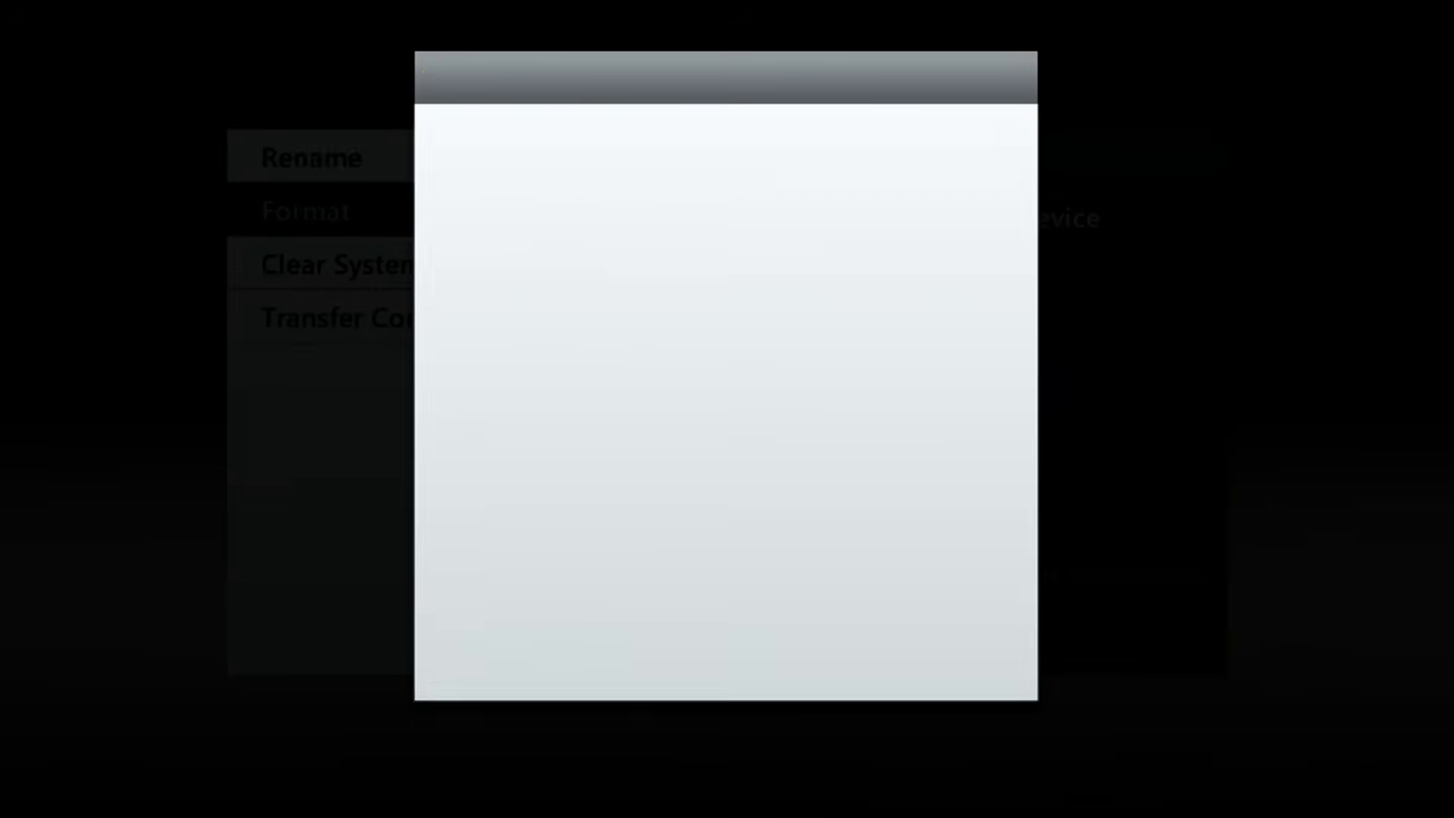
{"action": "key", "text": "Up"}
{"action": "key", "text": "Return"}
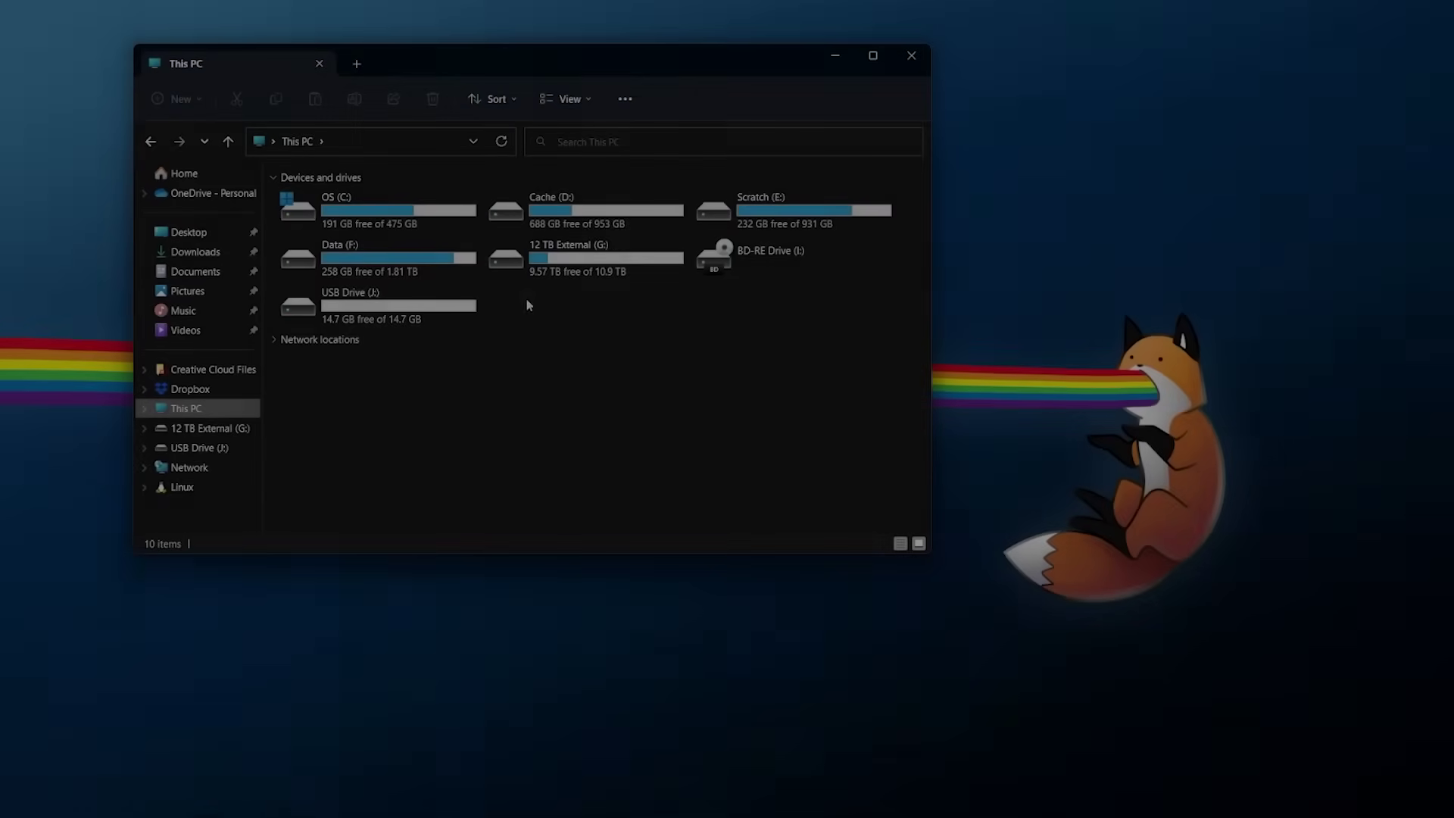
{"action": "left_click", "coordinate": [420, 312]}
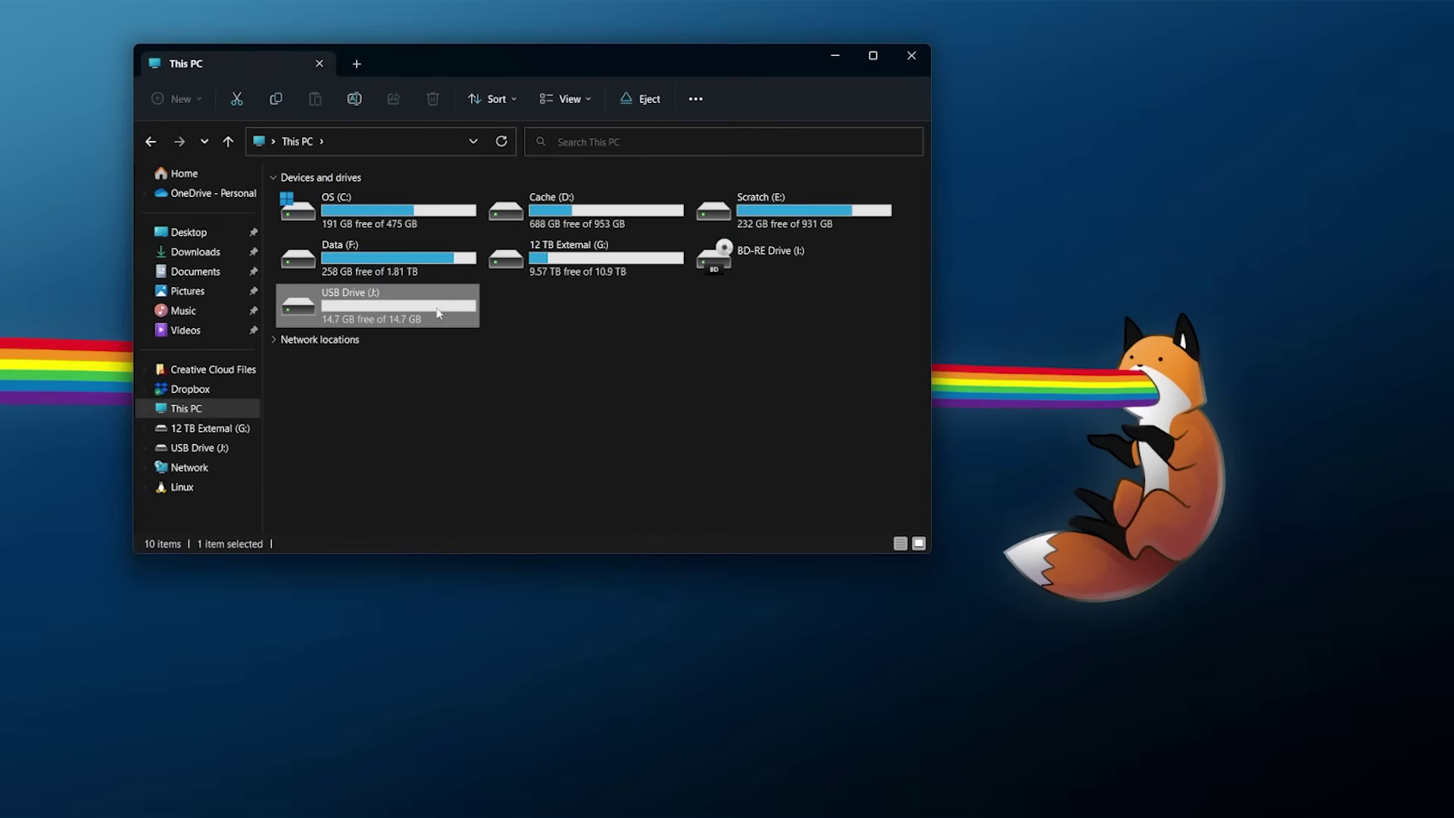
{"action": "right_click", "coordinate": [384, 303]}
{"action": "key", "text": "Escape"}
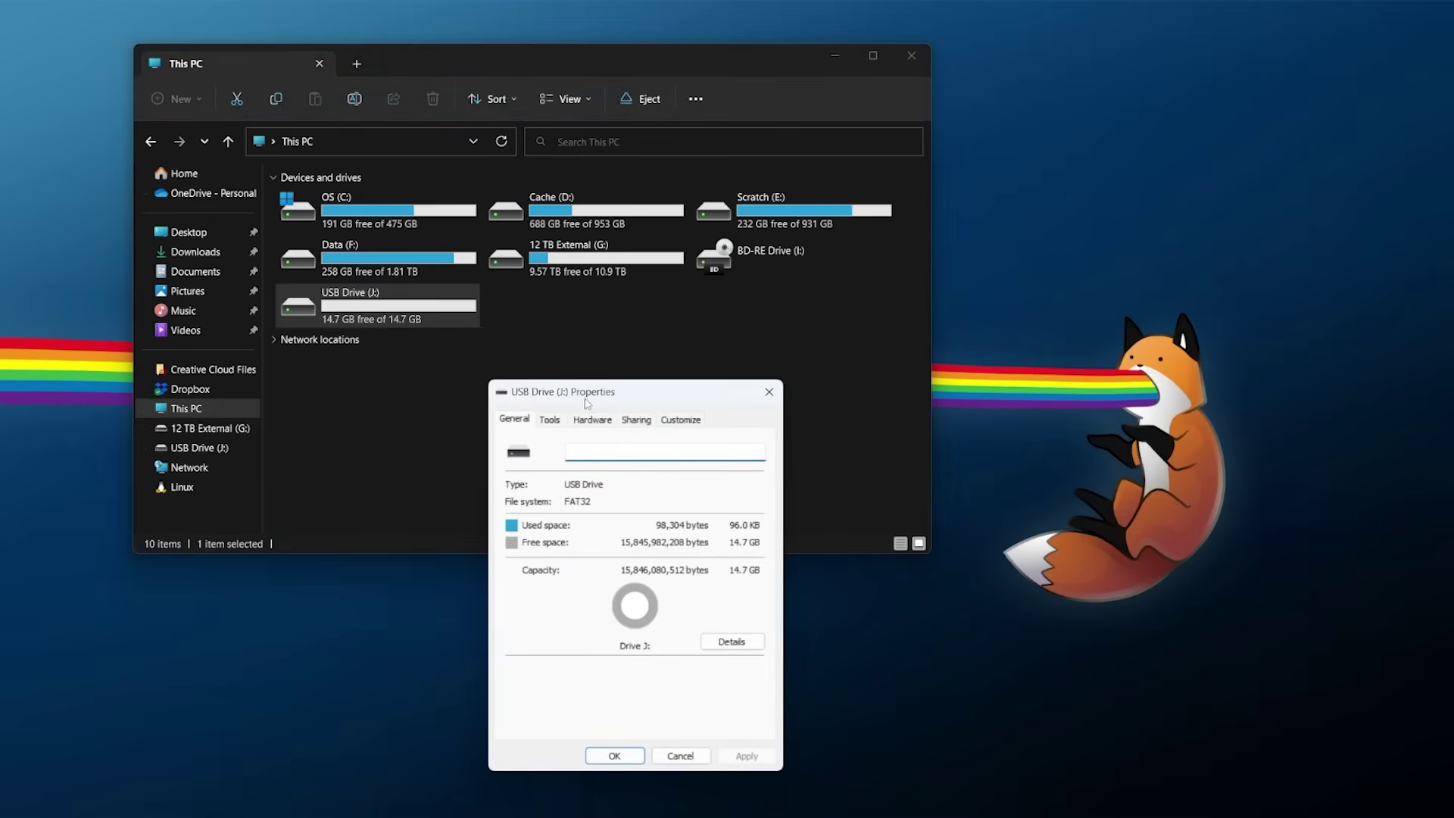
{"action": "left_click_drag", "start_coordinate": [585, 402], "coordinate": [608, 182]}
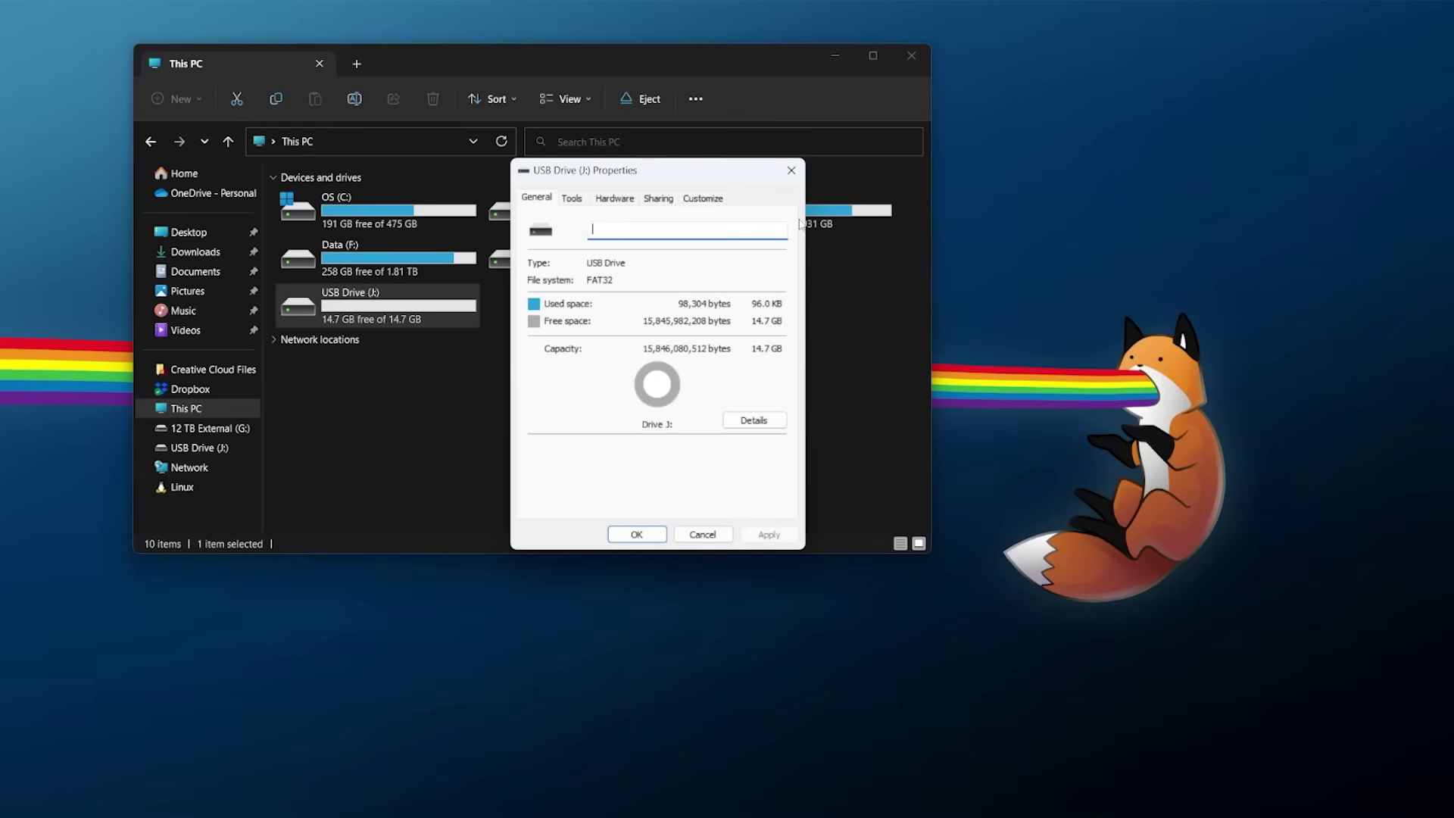
{"action": "left_click", "coordinate": [791, 169]}
{"action": "double_click", "coordinate": [339, 293]}
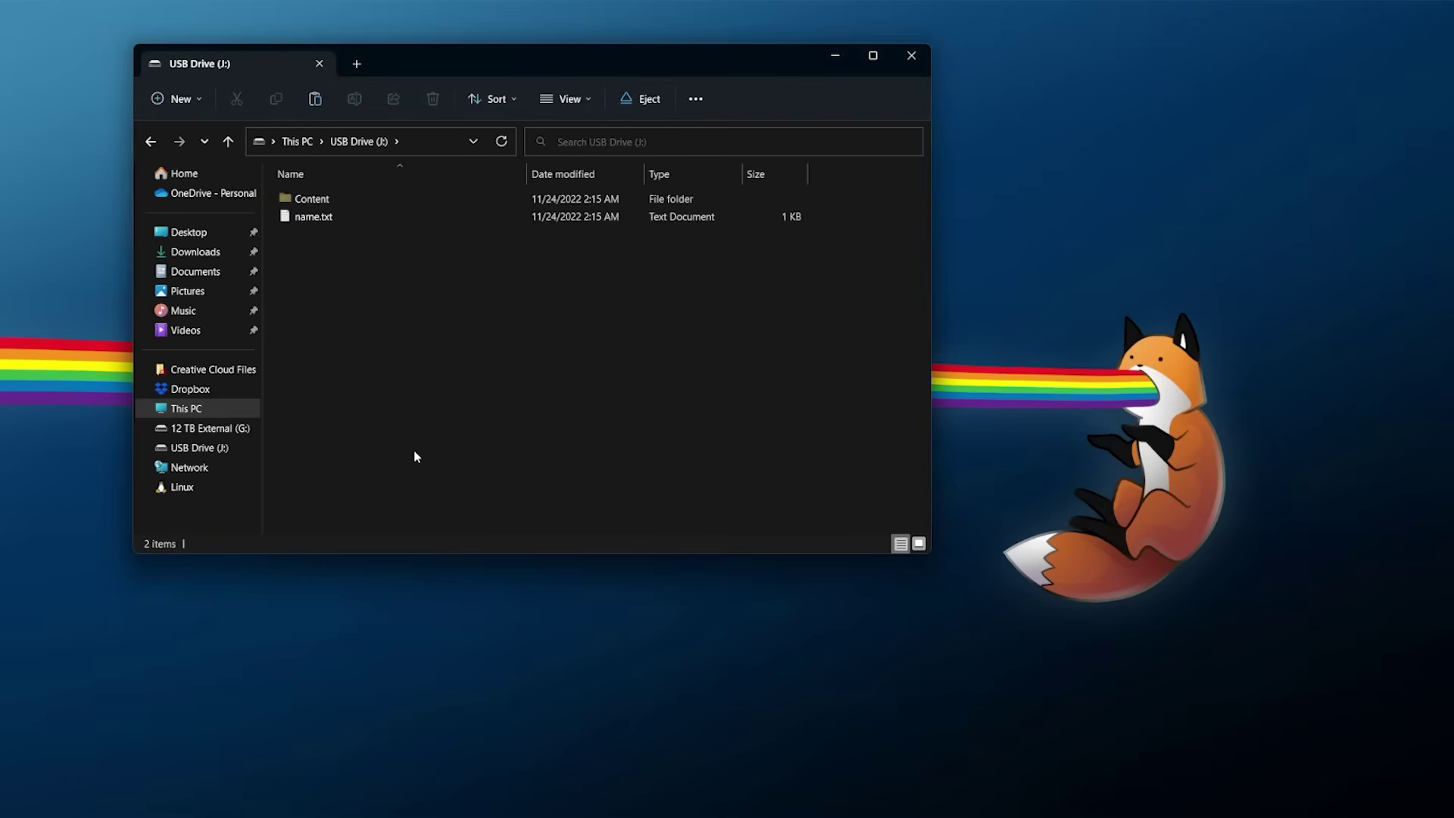
{"action": "key", "text": "alt+Left"}
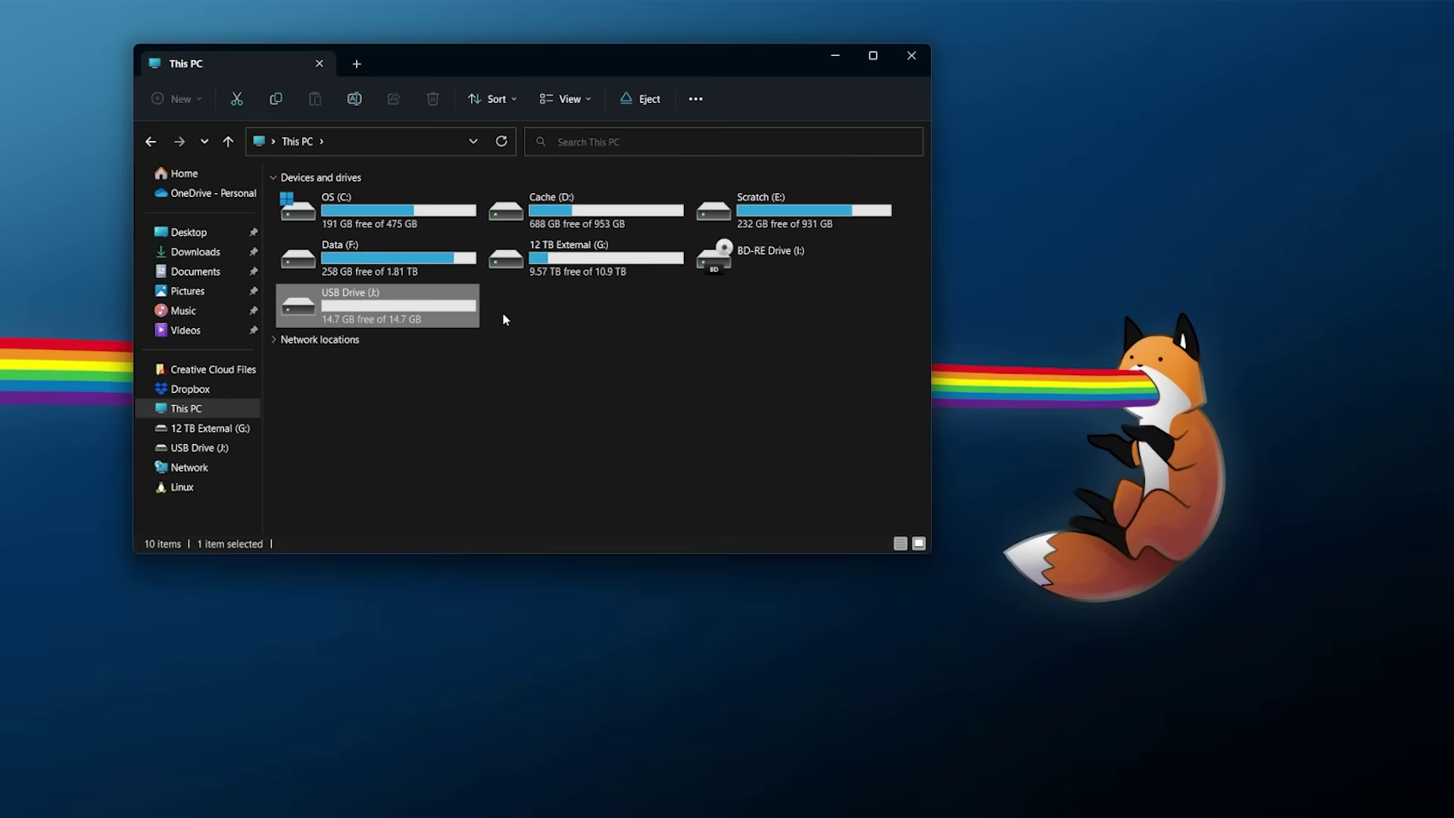
{"action": "double_click", "coordinate": [377, 317]}
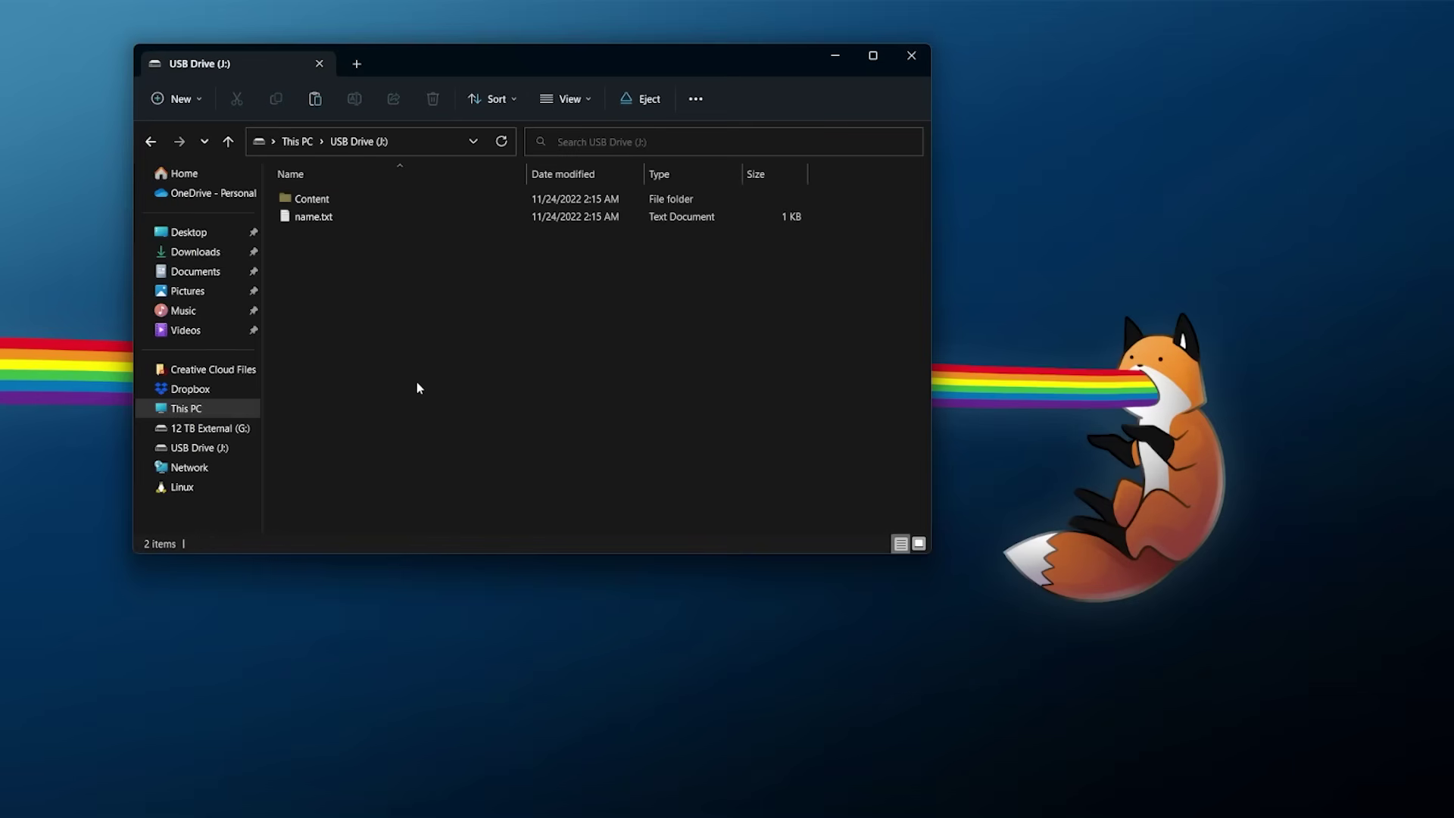
{"action": "left_click", "coordinate": [298, 141]}
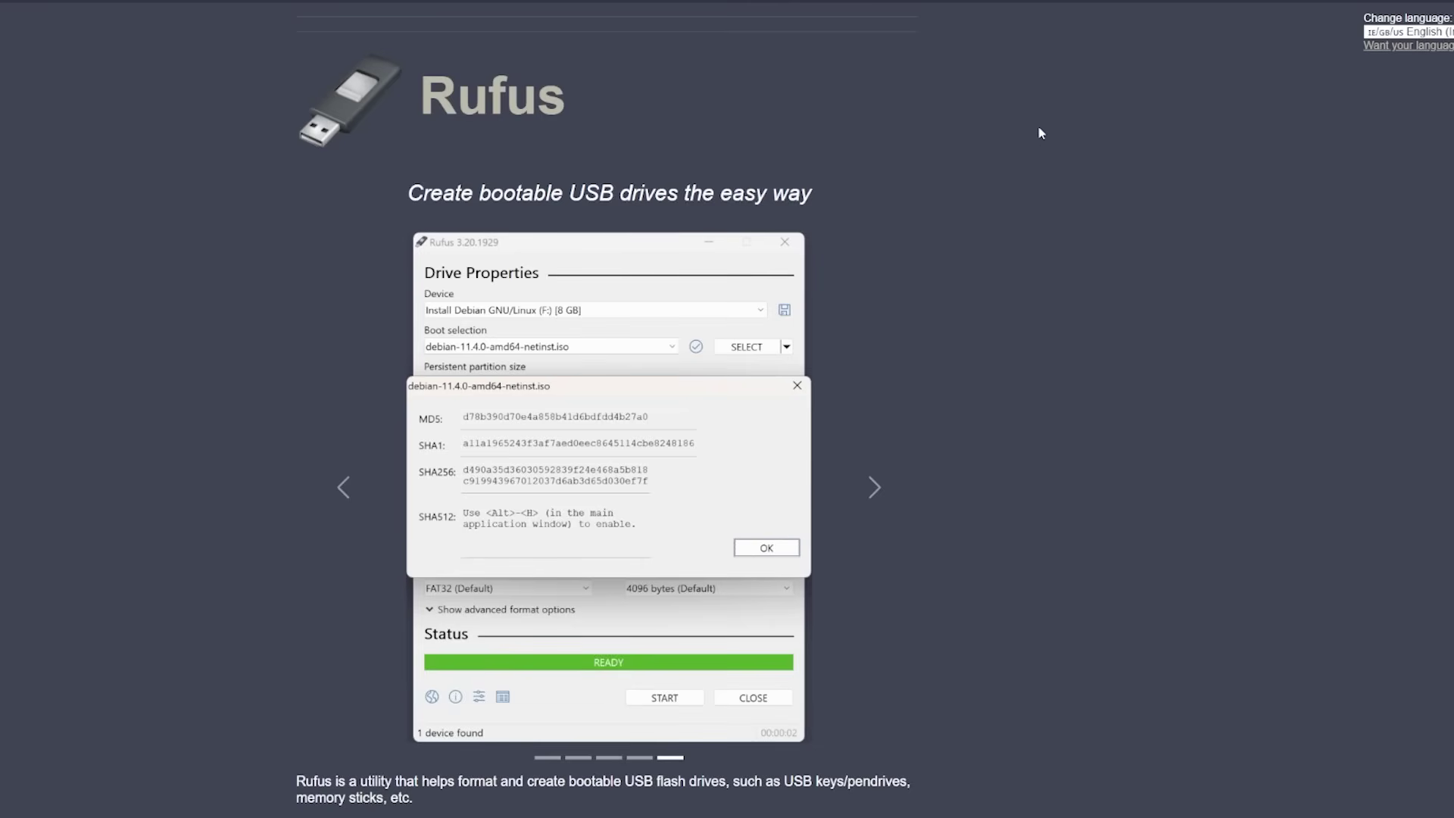
Step: Download Rufus 3.20 Portable from the site's Download section
{"action": "scroll", "coordinate": [1030, 115], "scroll_direction": "down", "scroll_amount": 13}
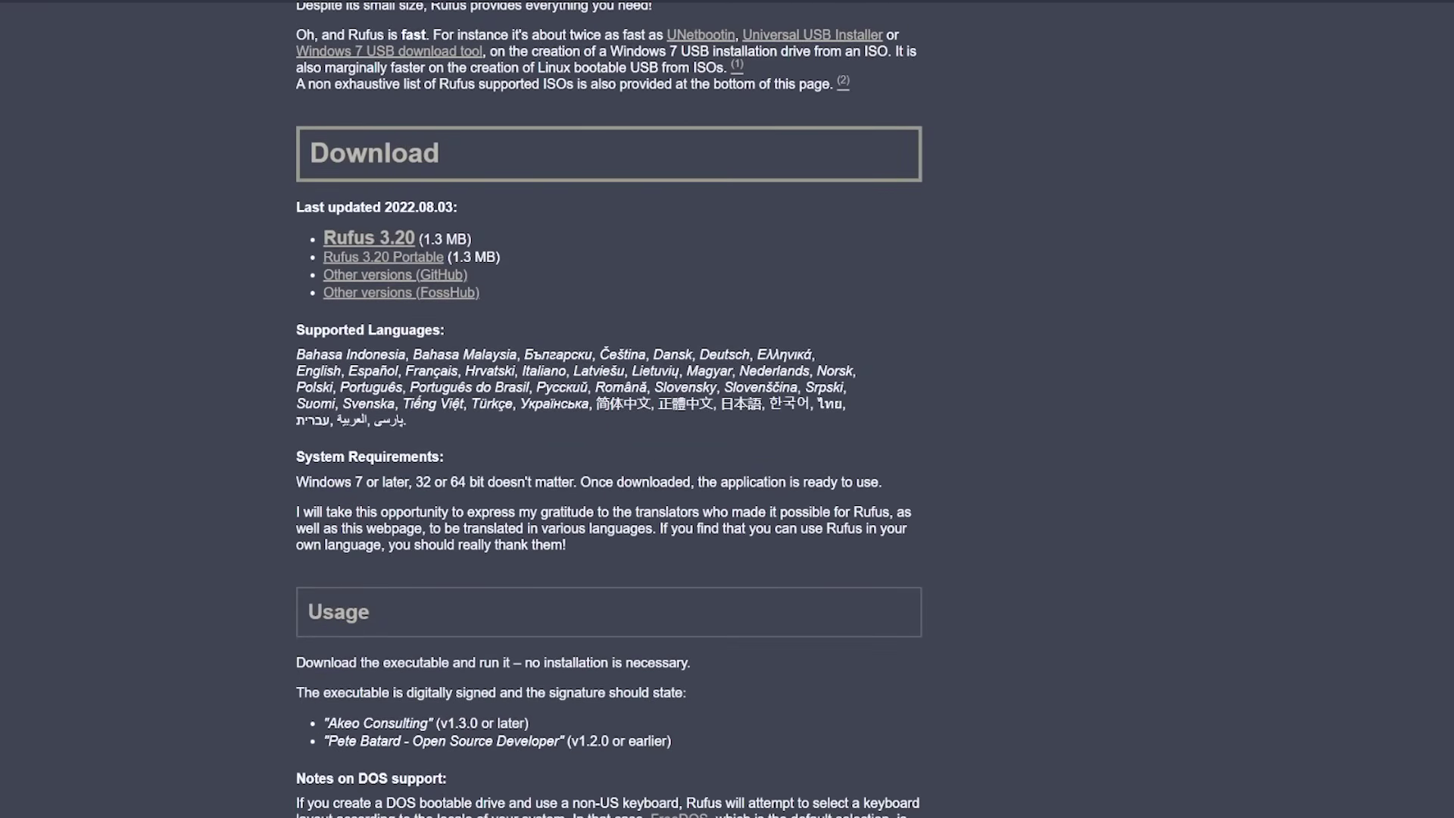
{"action": "left_click", "coordinate": [404, 258]}
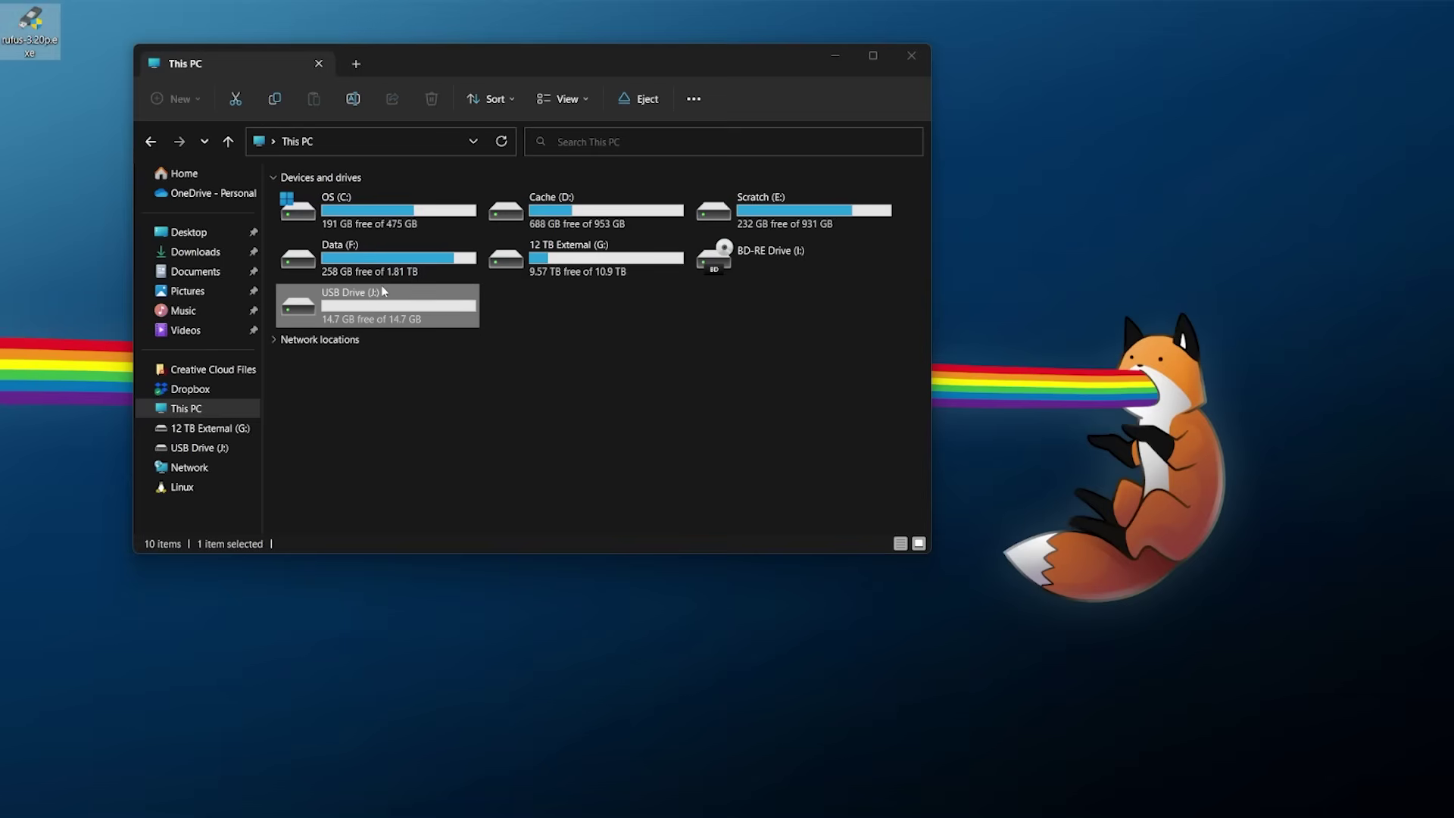
Step: Launch the downloaded Rufus portable, allowing device changes and online update checks
{"action": "left_click", "coordinate": [912, 56]}
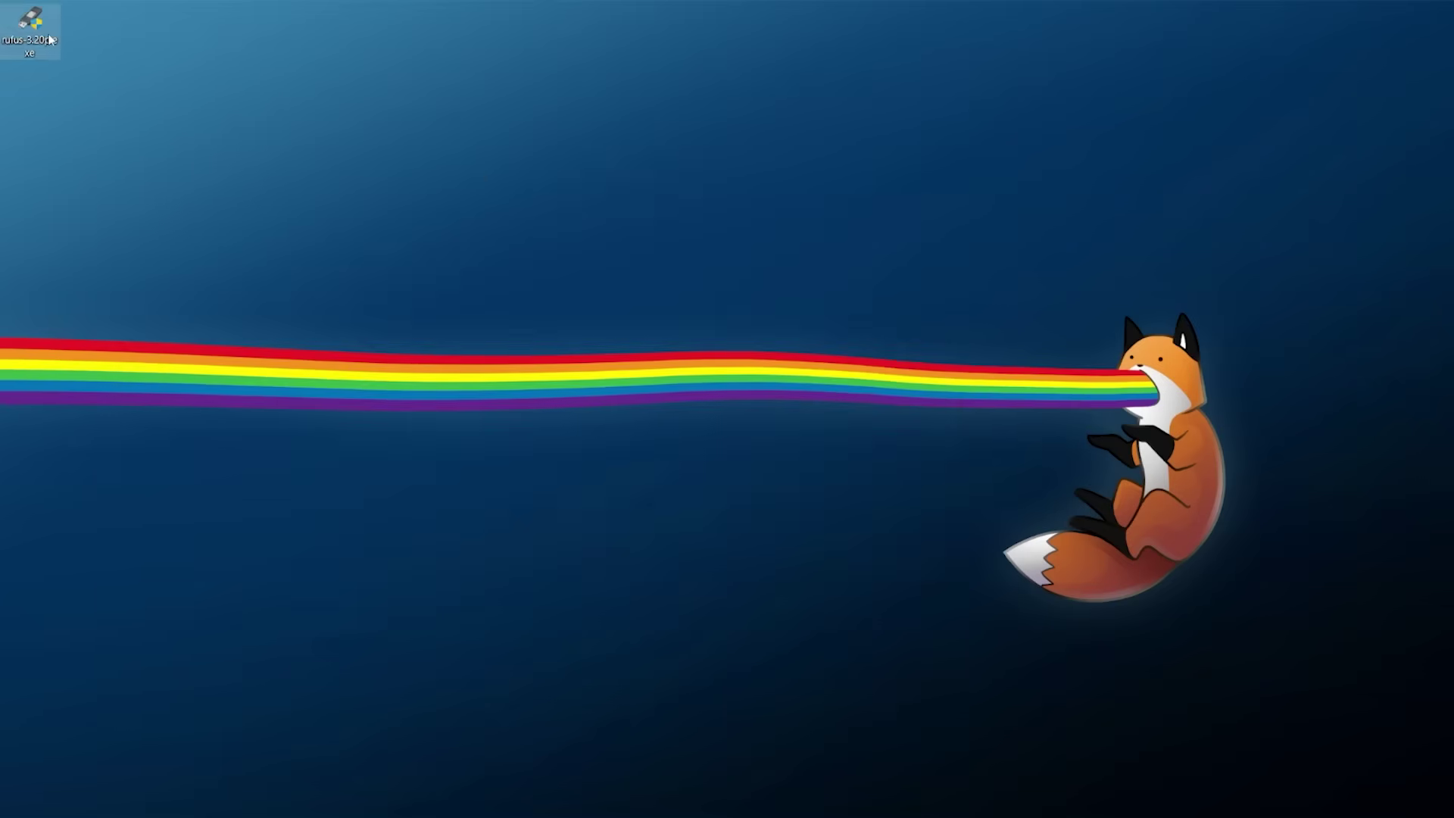
{"action": "double_click", "coordinate": [49, 38]}
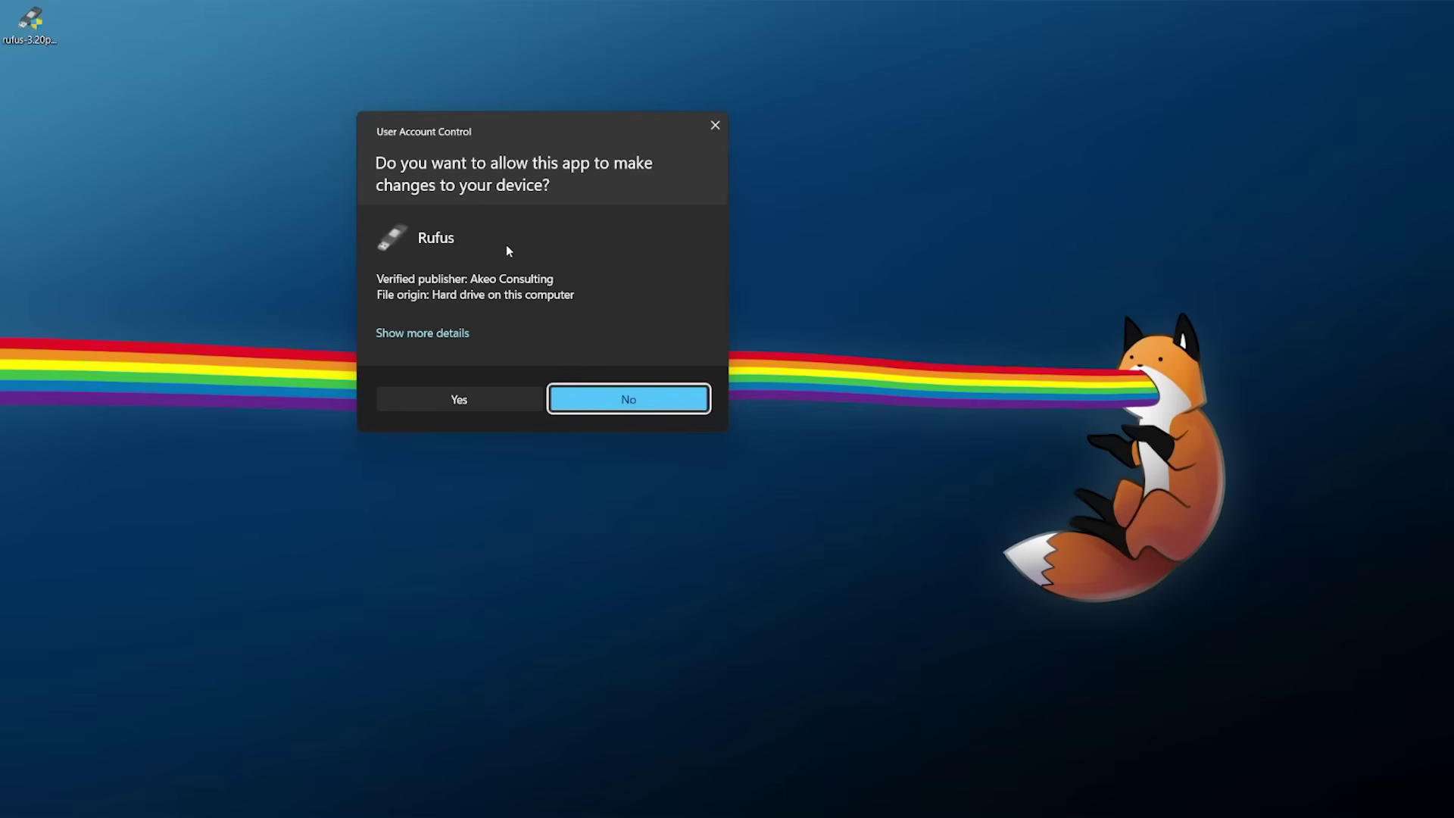
{"action": "left_click", "coordinate": [459, 399]}
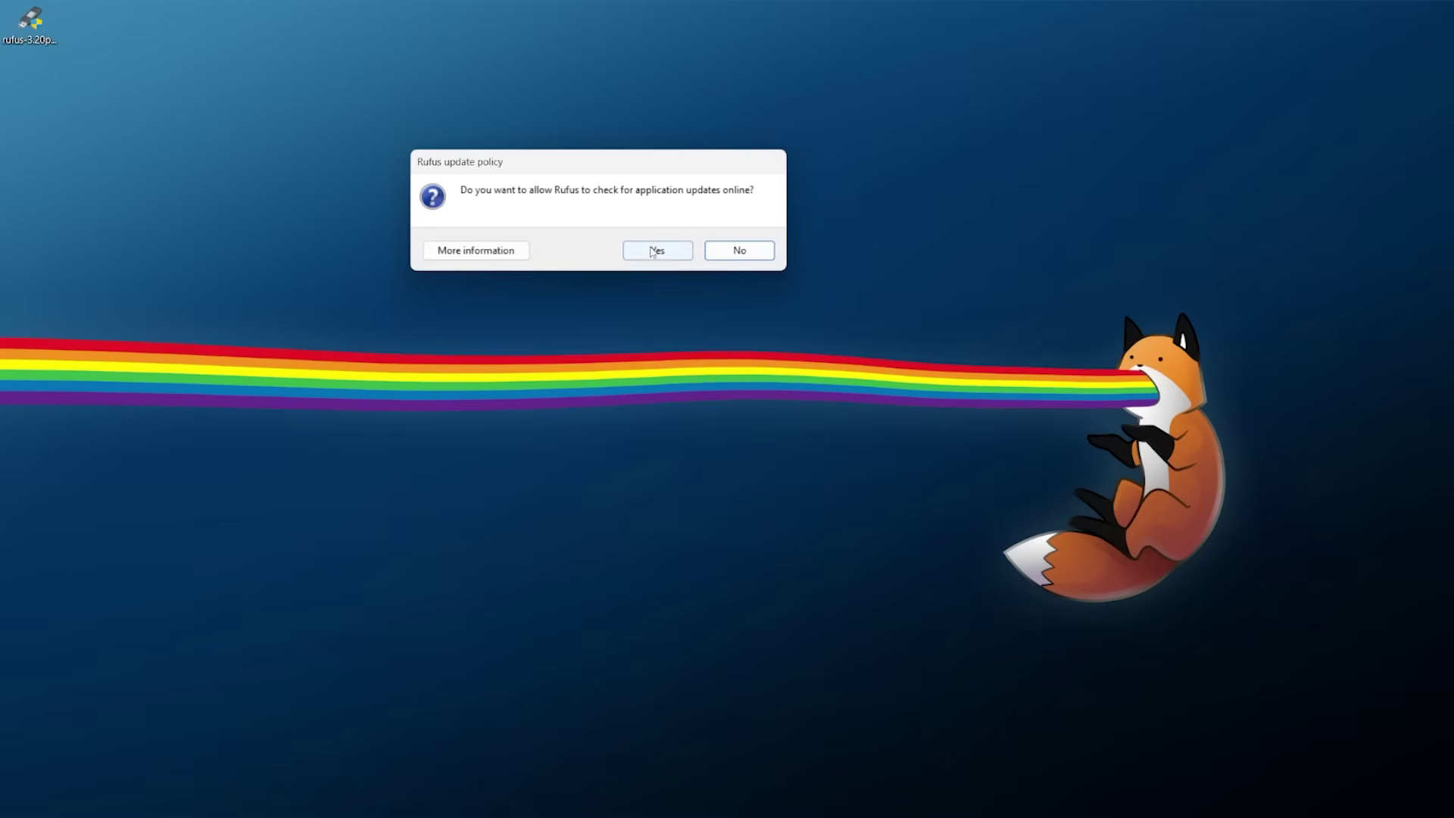
{"action": "left_click", "coordinate": [662, 257]}
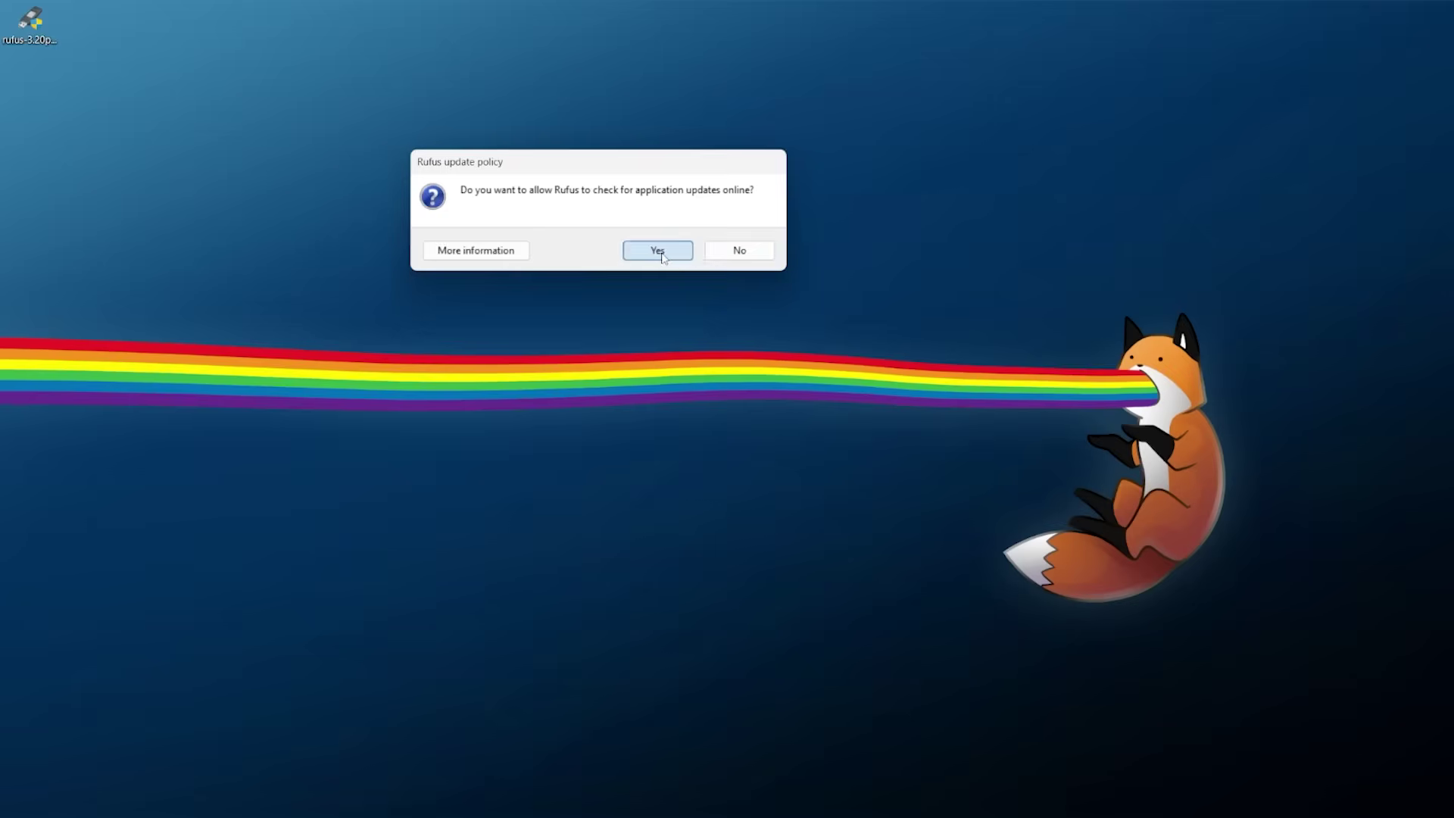
Step: Target the 16 GB USB drive with Non bootable as the boot selection
{"action": "left_click", "coordinate": [375, 152]}
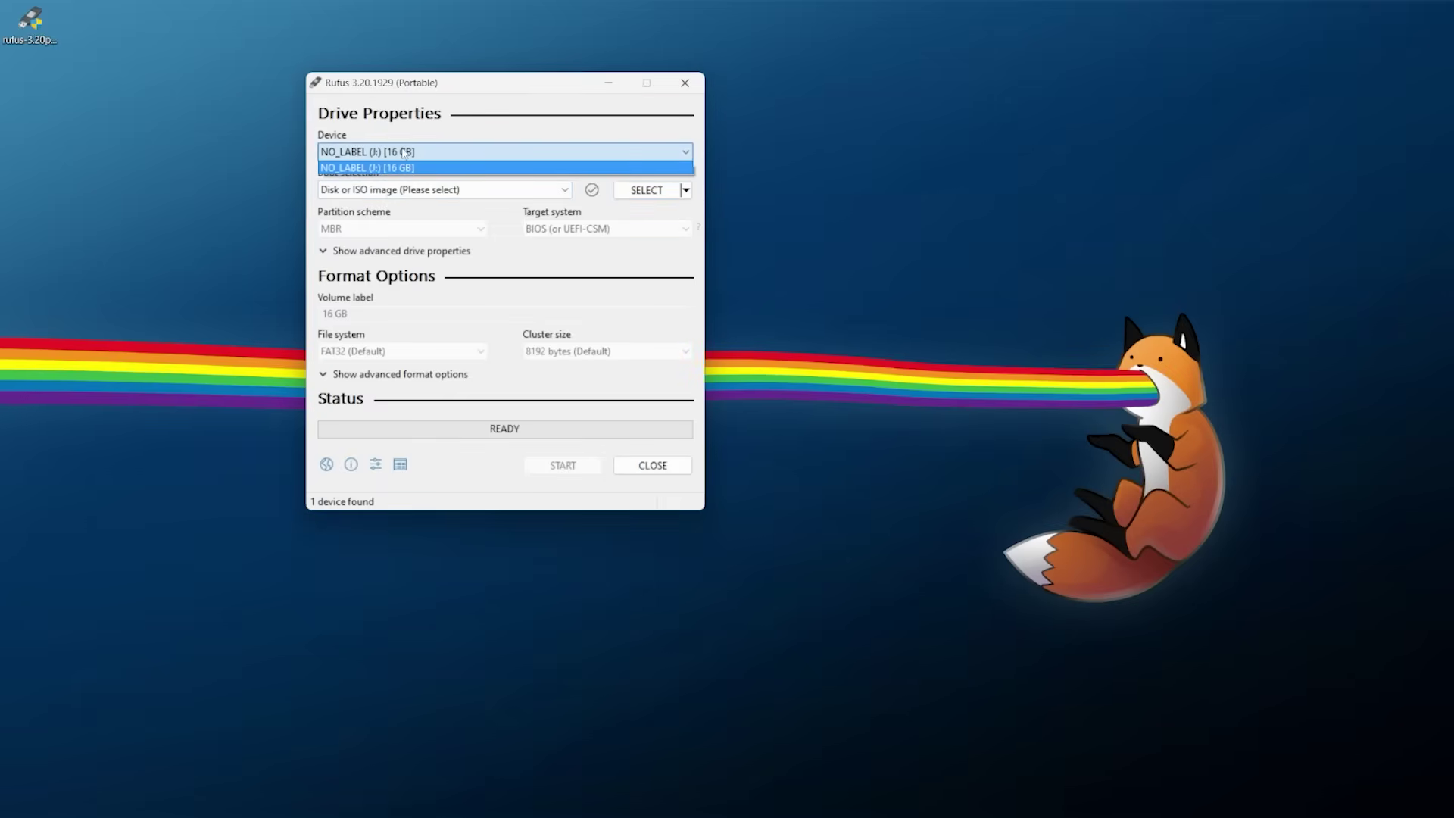
{"action": "left_click", "coordinate": [391, 168]}
{"action": "left_click", "coordinate": [368, 192]}
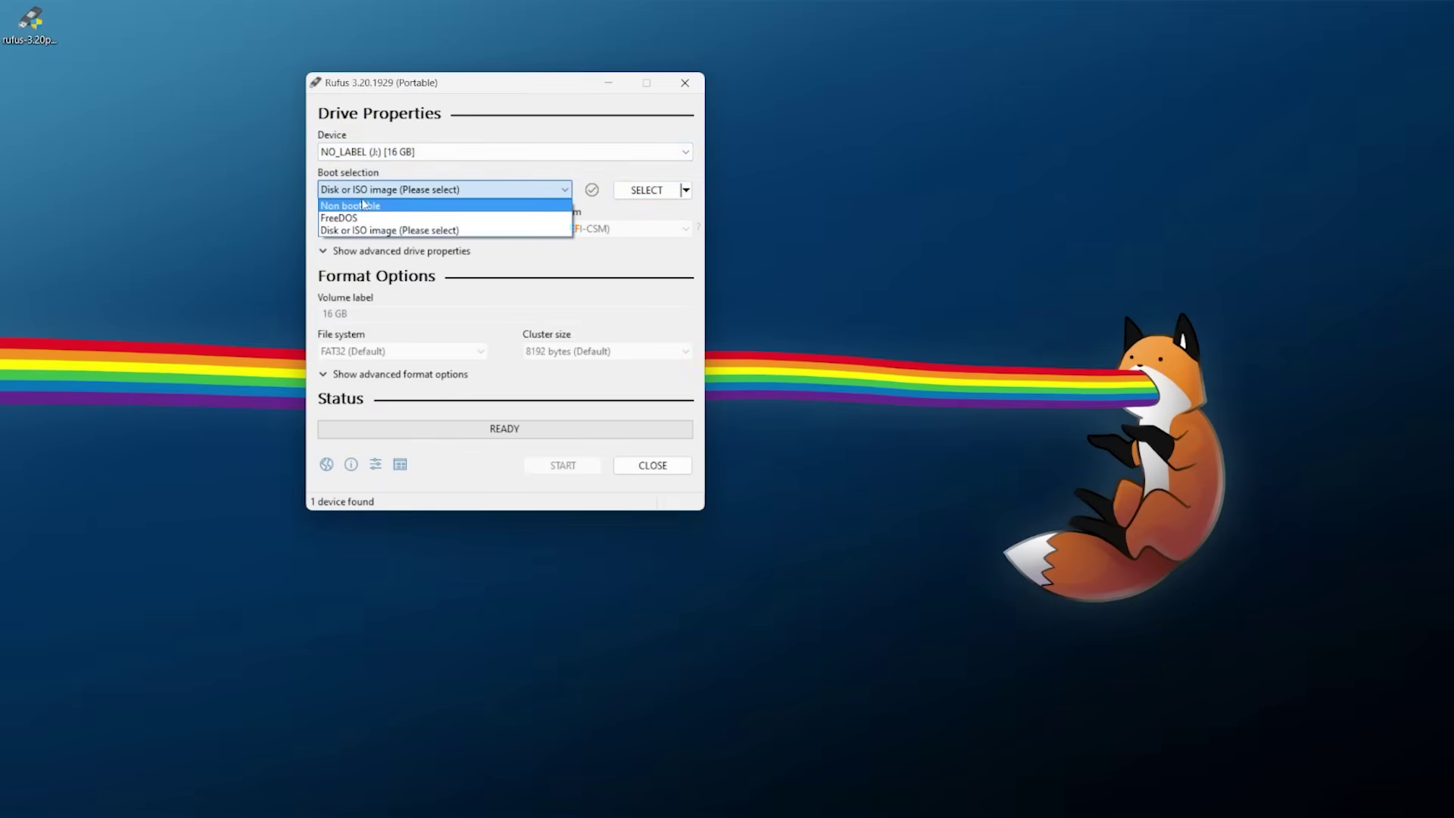
{"action": "left_click", "coordinate": [390, 203]}
Step: Keep MBR, FAT32 and 8192-byte clusters, then start the format
{"action": "left_click", "coordinate": [440, 229]}
{"action": "left_click", "coordinate": [436, 229]}
{"action": "left_click", "coordinate": [419, 231]}
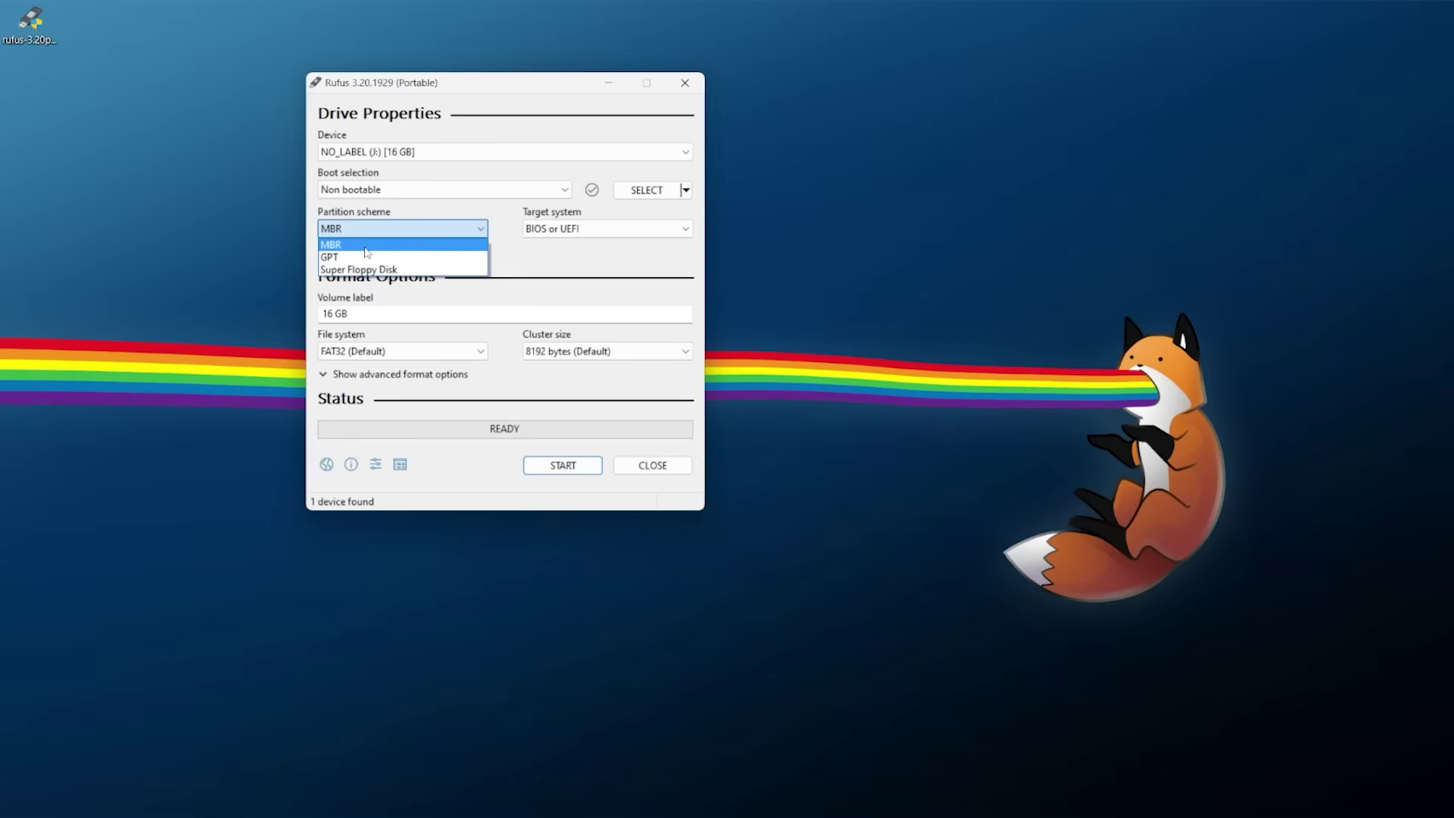
{"action": "left_click", "coordinate": [371, 242]}
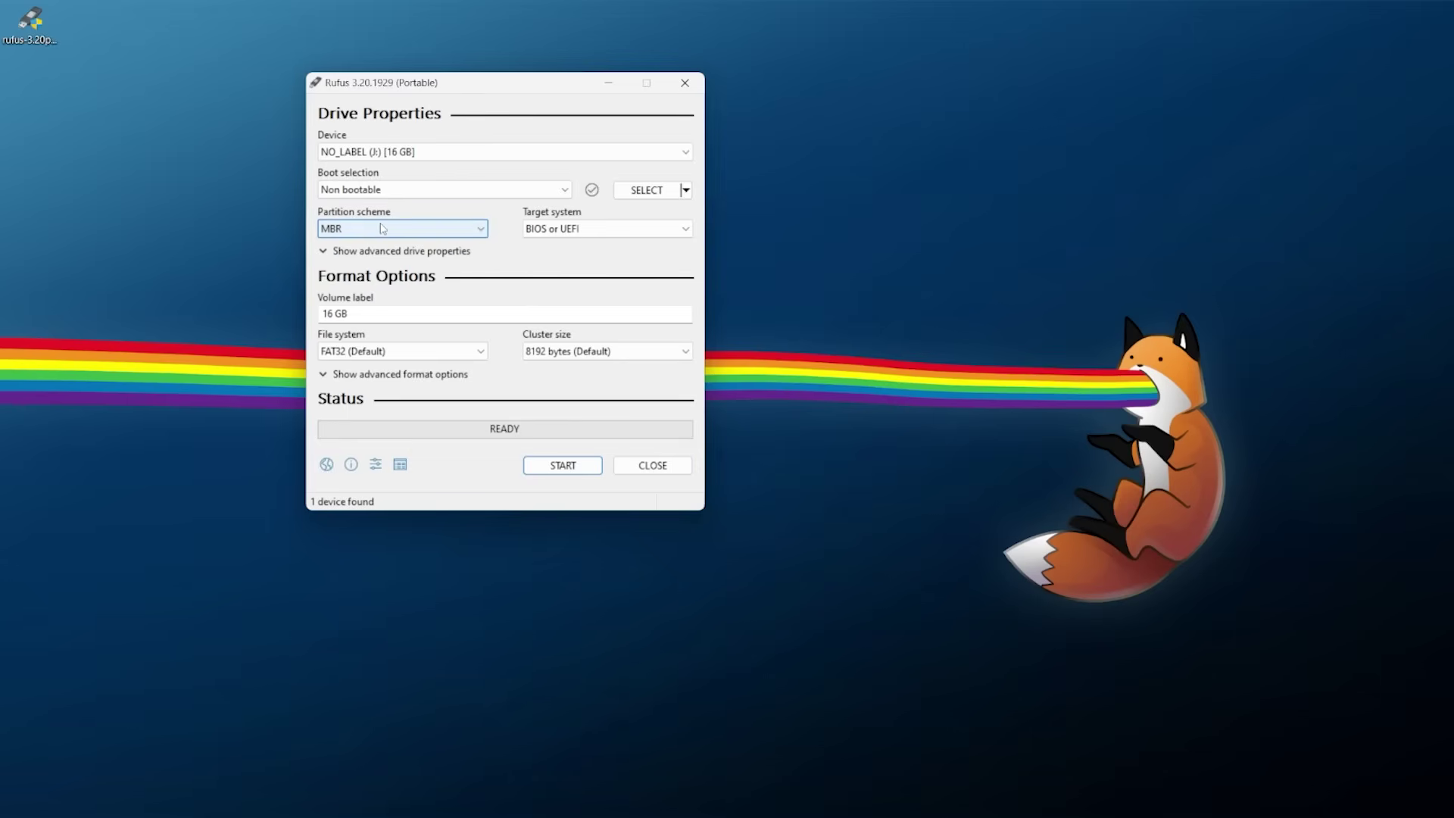
{"action": "left_click", "coordinate": [364, 355]}
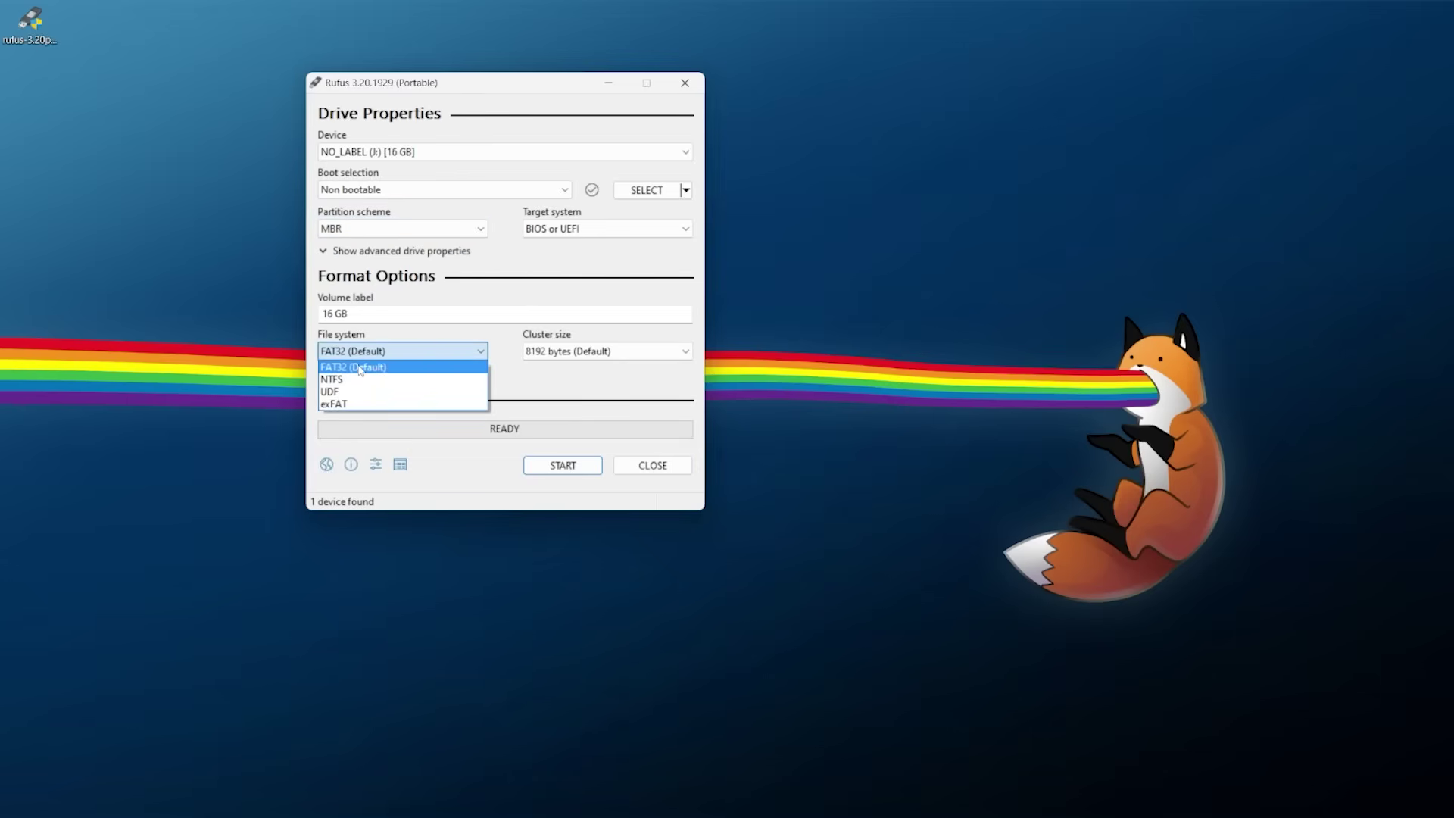
{"action": "left_click", "coordinate": [368, 352]}
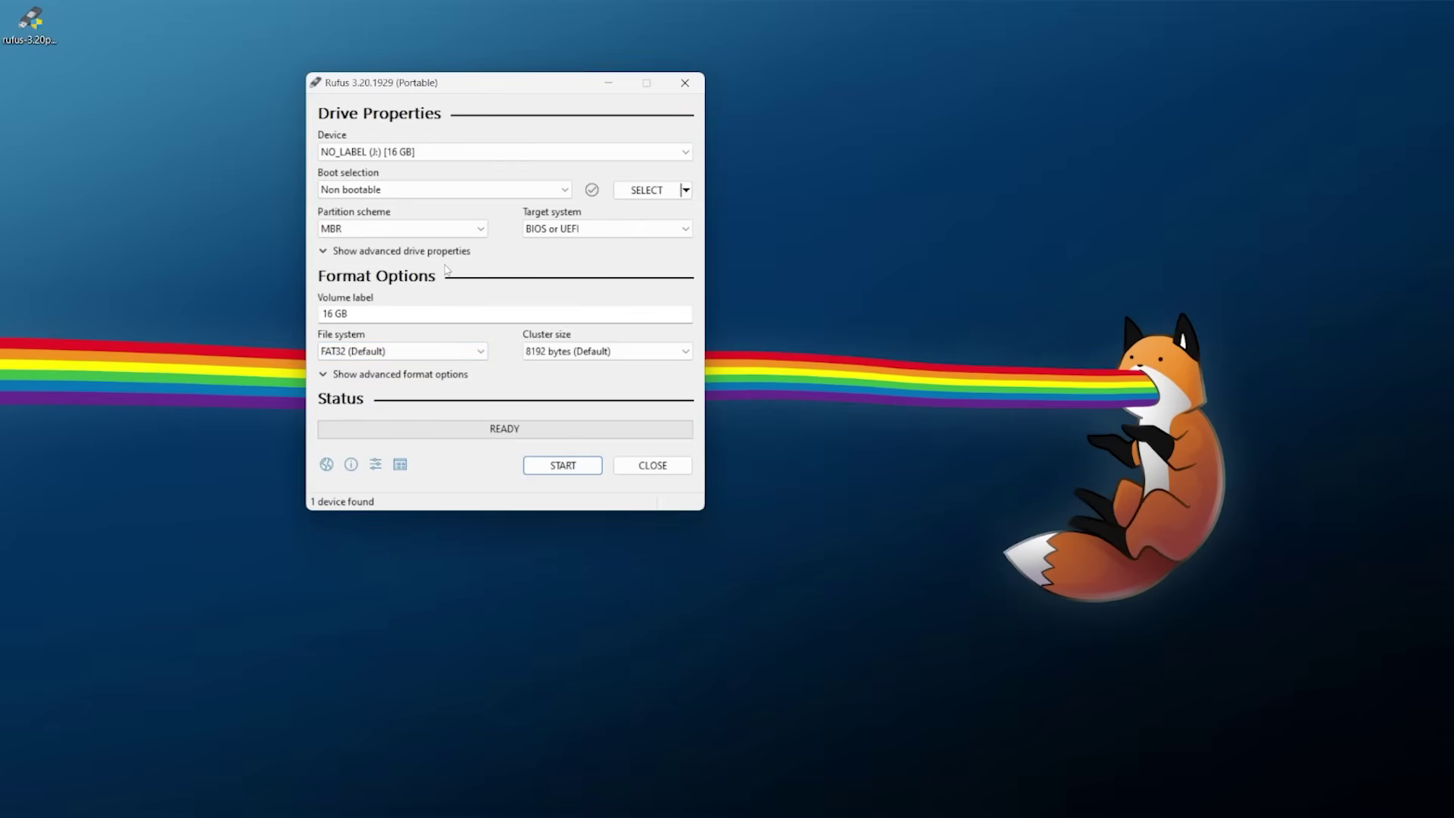
{"action": "left_click", "coordinate": [528, 352]}
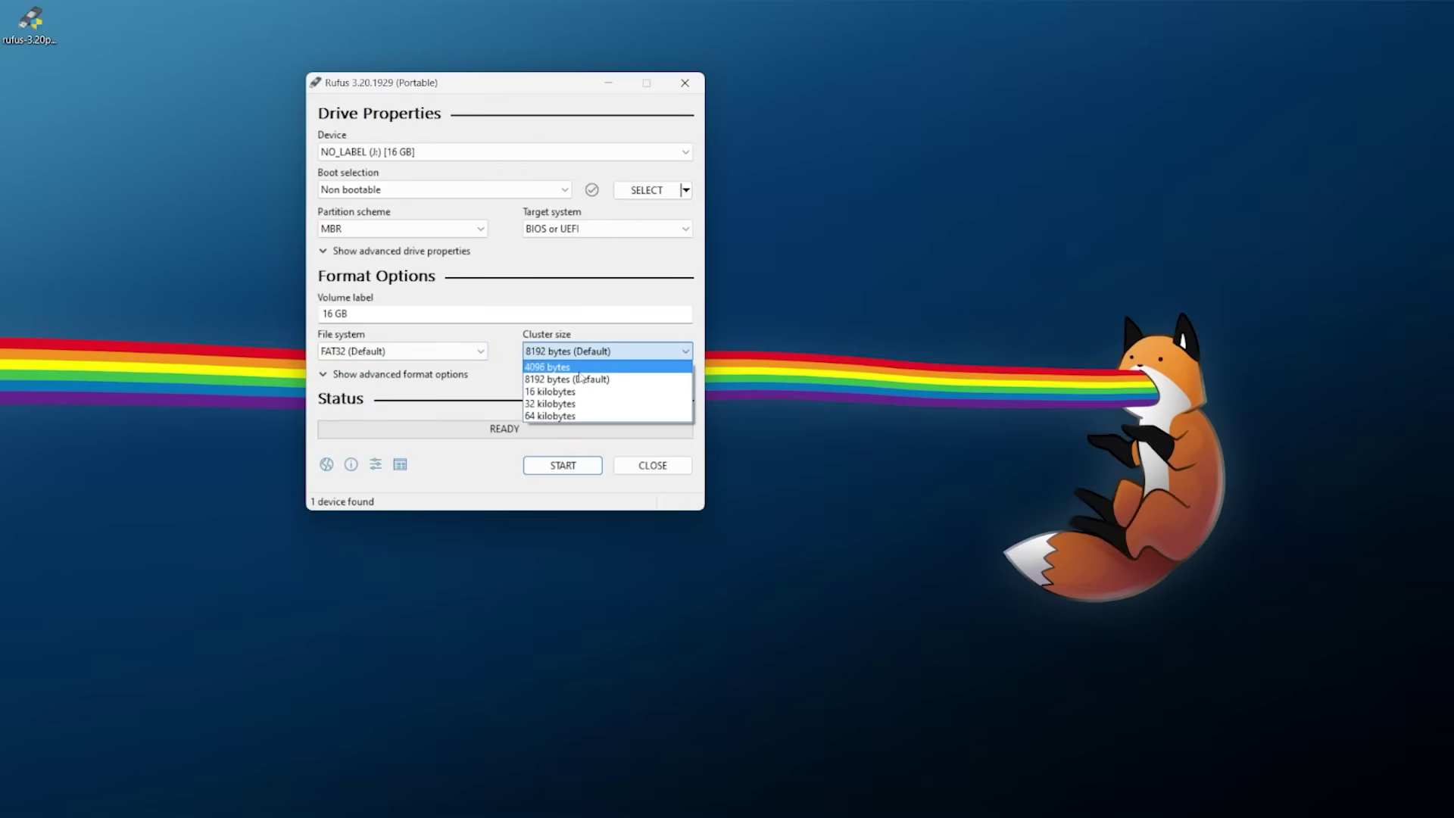
{"action": "left_click", "coordinate": [571, 352]}
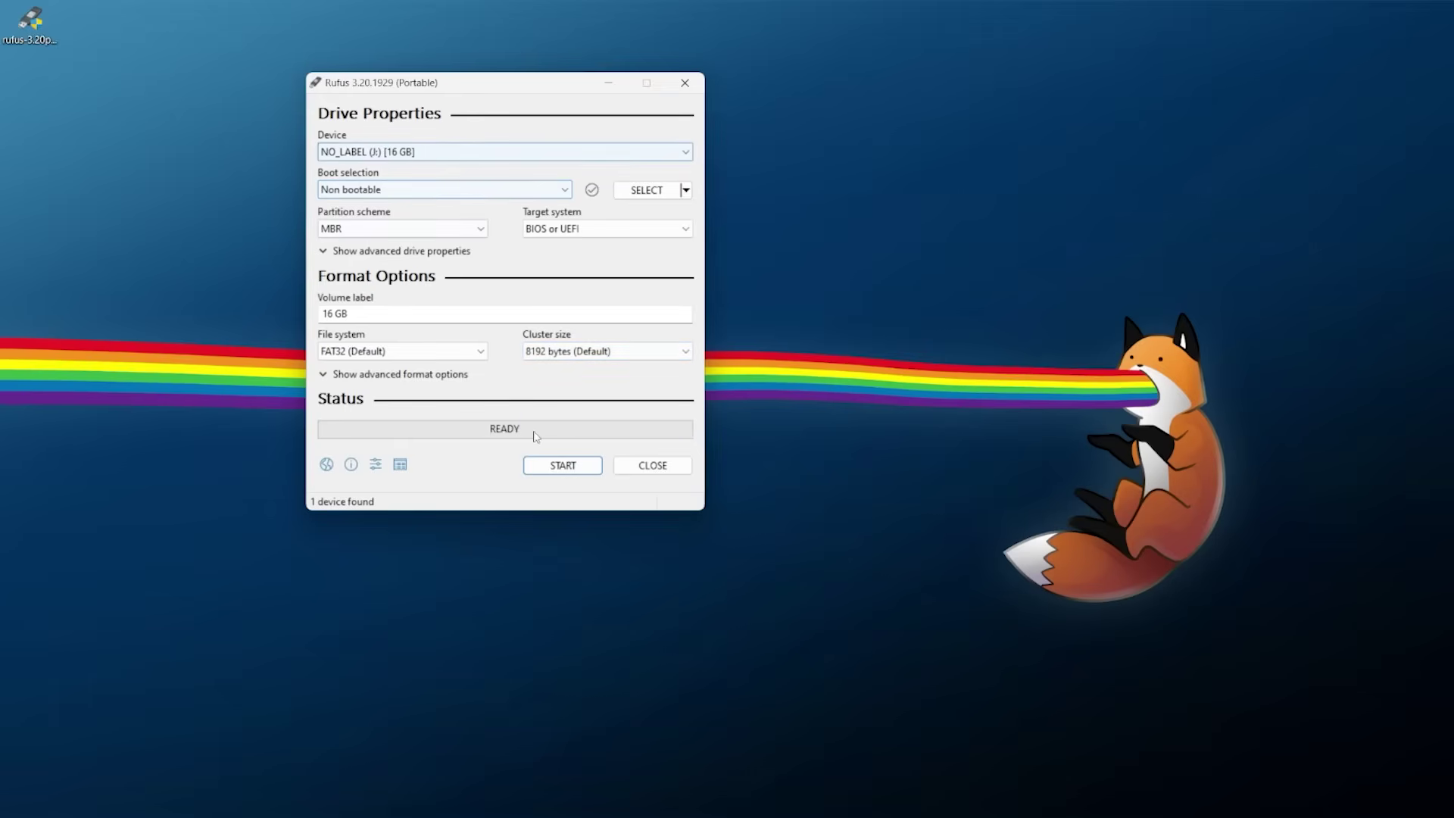
{"action": "left_click", "coordinate": [548, 463]}
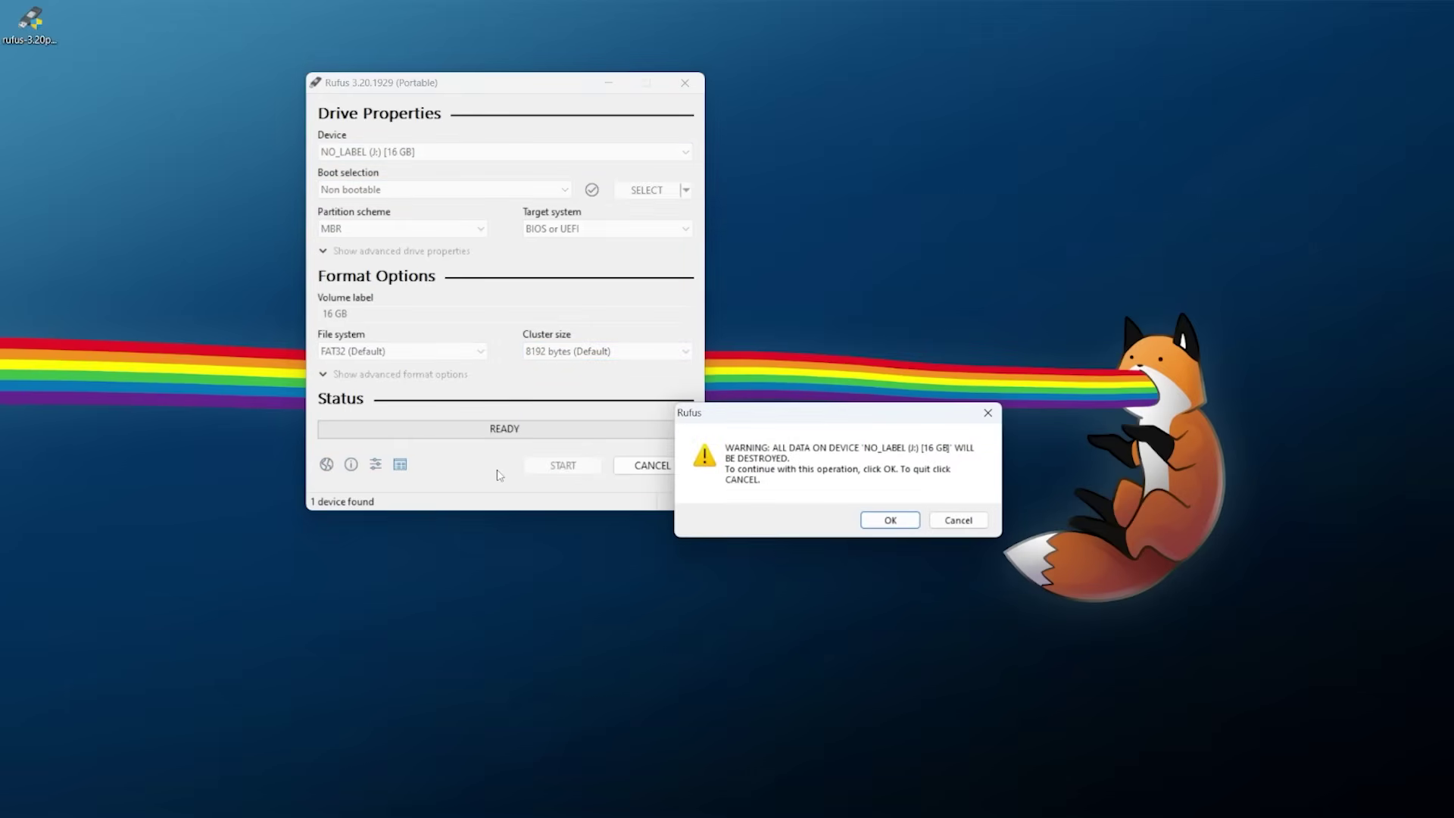
Step: Accept the data-destruction warning and close Rufus once formatting is READY
{"action": "left_click", "coordinate": [883, 528]}
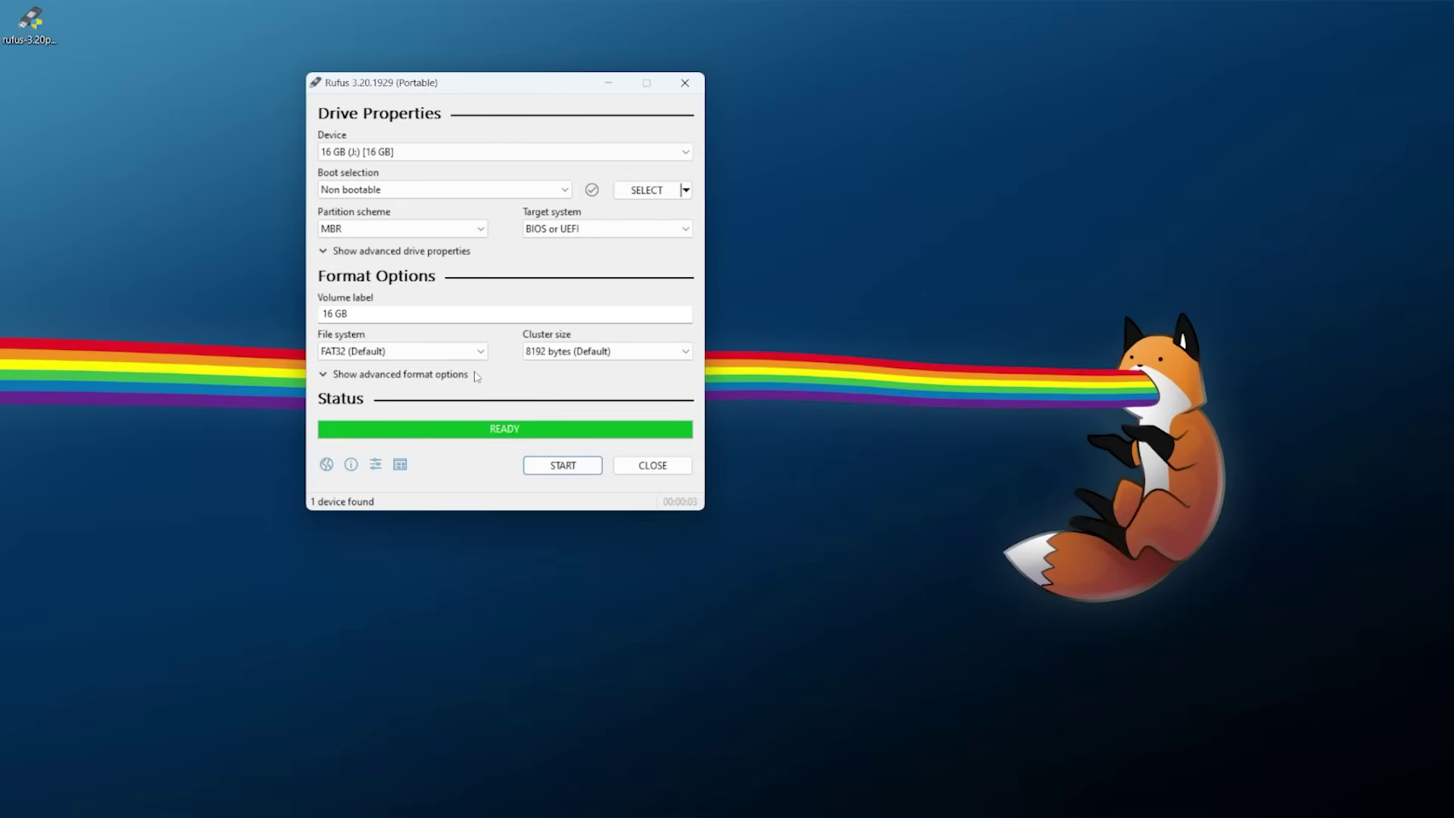
{"action": "left_click", "coordinate": [653, 465]}
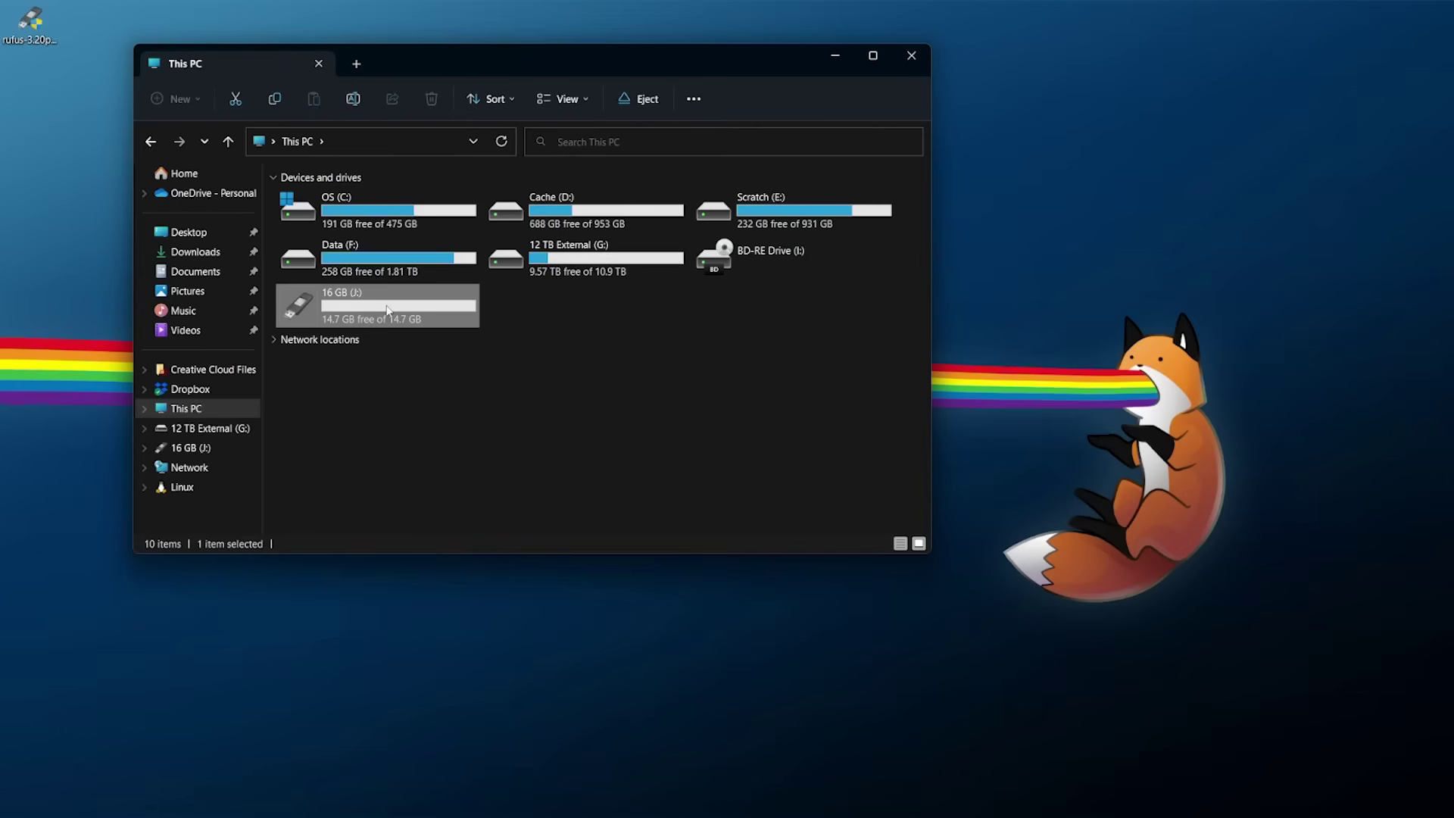
Step: Check the 16 GB J: drive's Properties show FAT32 as the file system, then close them
{"action": "right_click", "coordinate": [369, 306]}
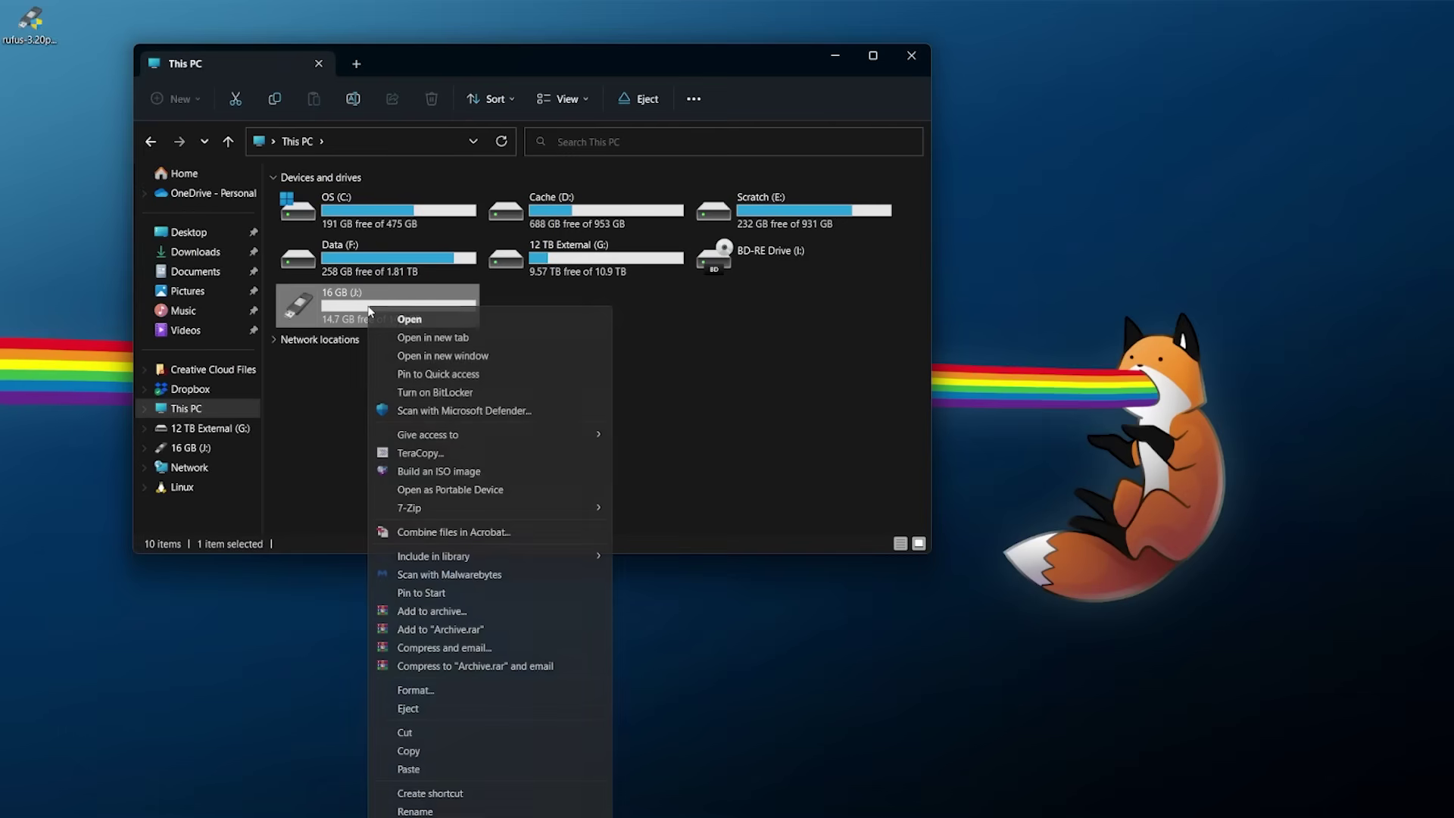
{"action": "left_click", "coordinate": [409, 793]}
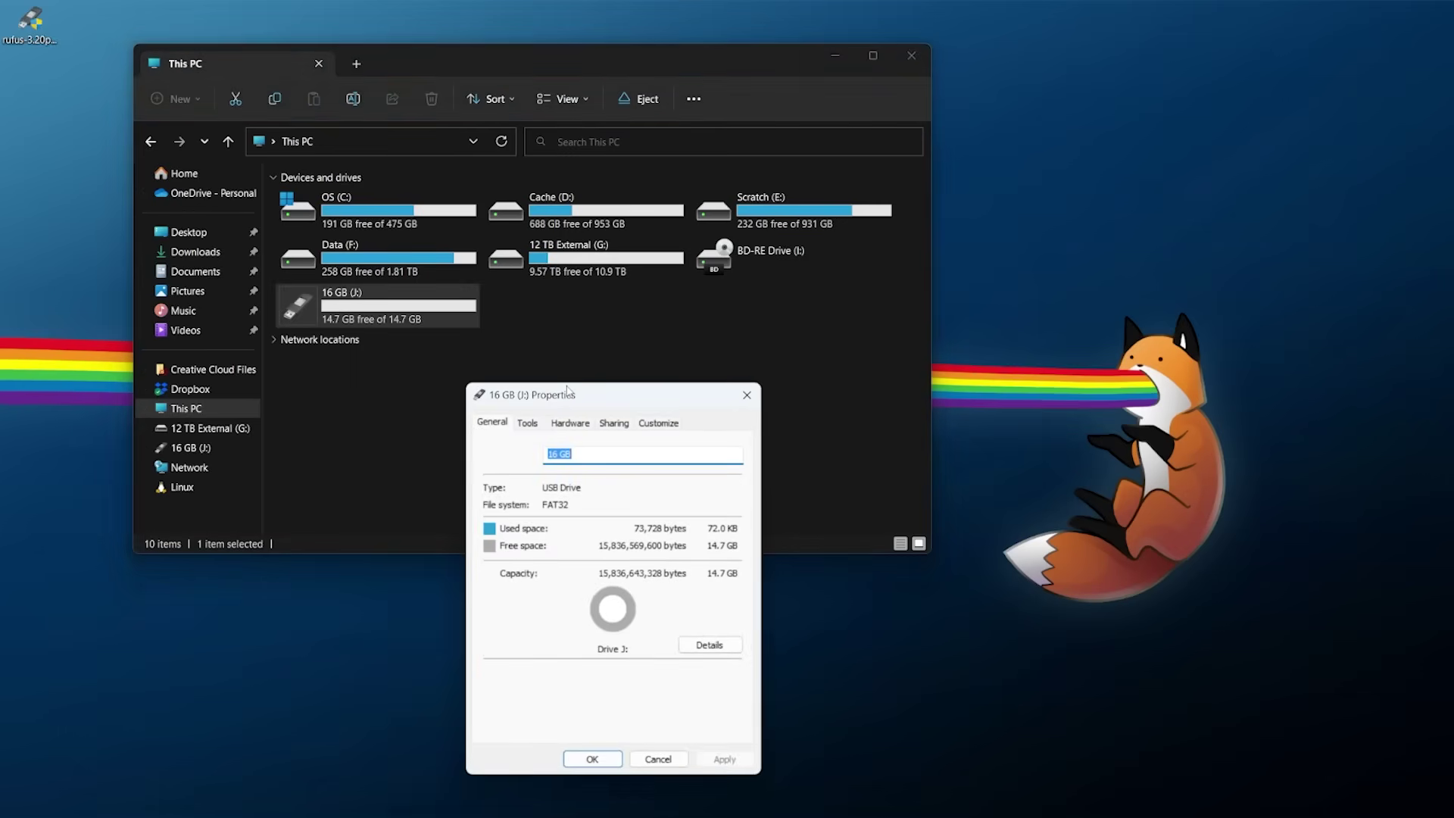
{"action": "left_click_drag", "start_coordinate": [566, 393], "coordinate": [597, 147]}
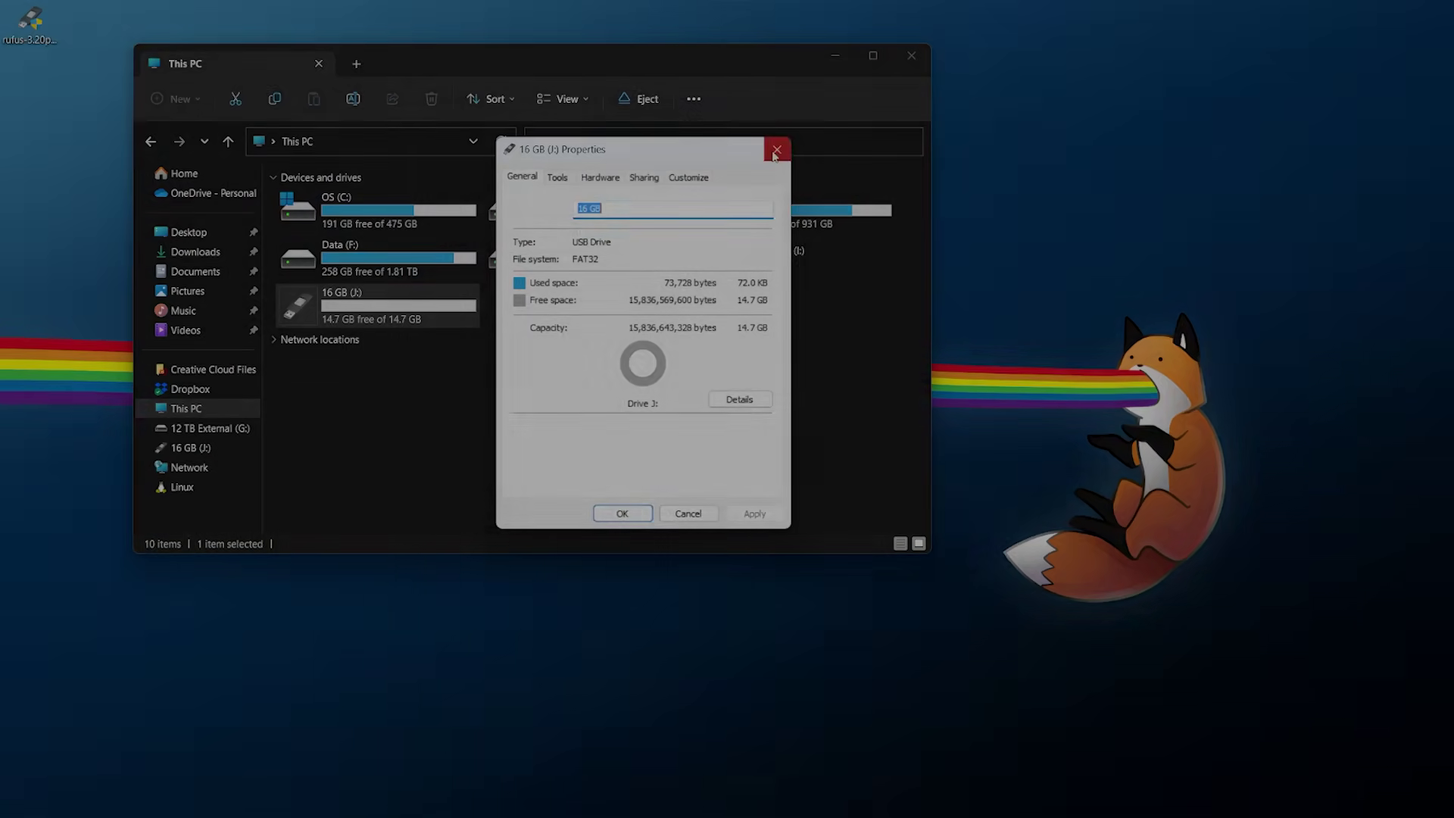
{"action": "left_click", "coordinate": [776, 149]}
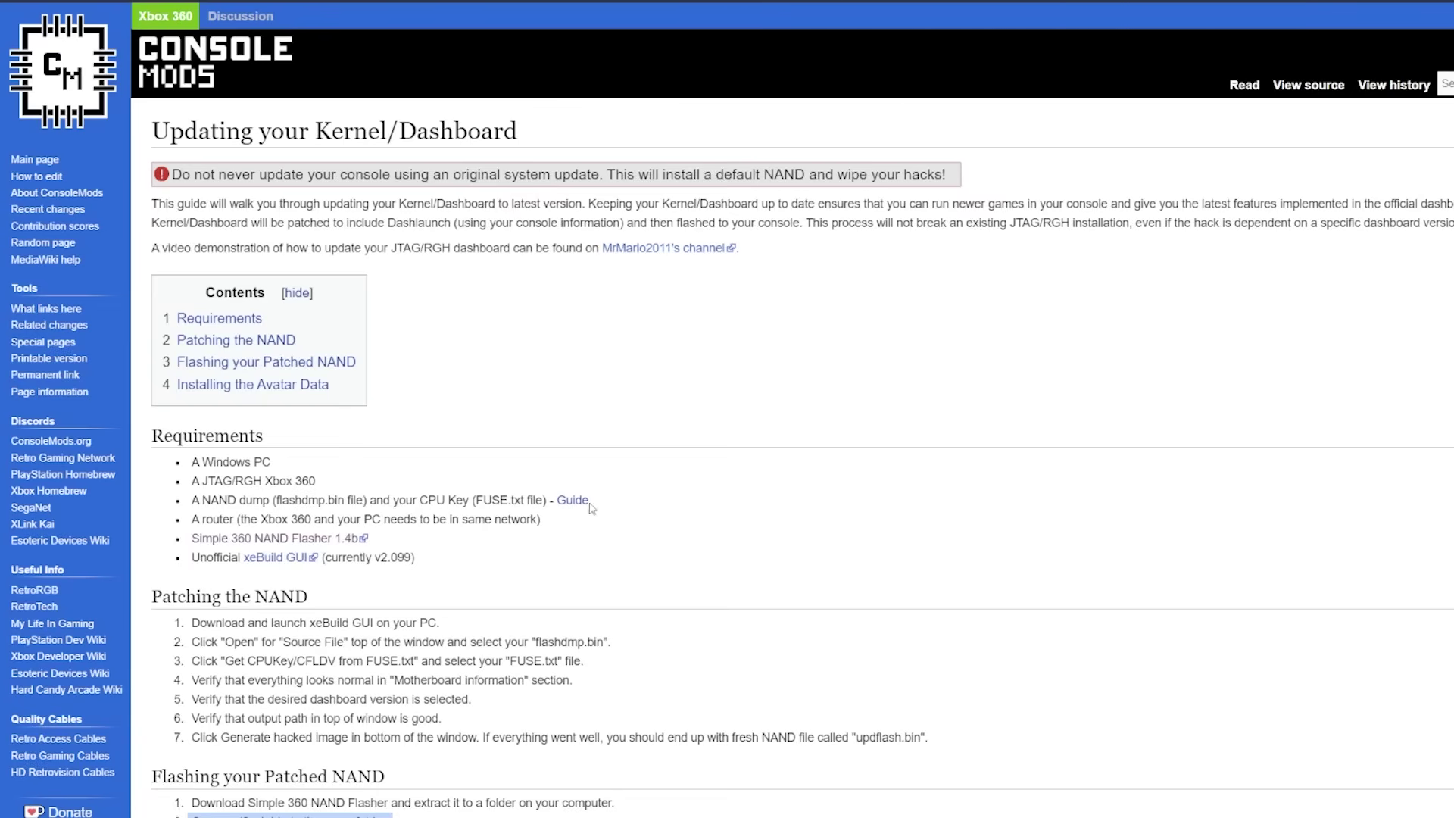
Step: Read through the kernel/dashboard guide and follow its Simple 360 NAND Flasher 1.4b link
{"action": "scroll", "coordinate": [565, 465], "scroll_direction": "down", "scroll_amount": 5}
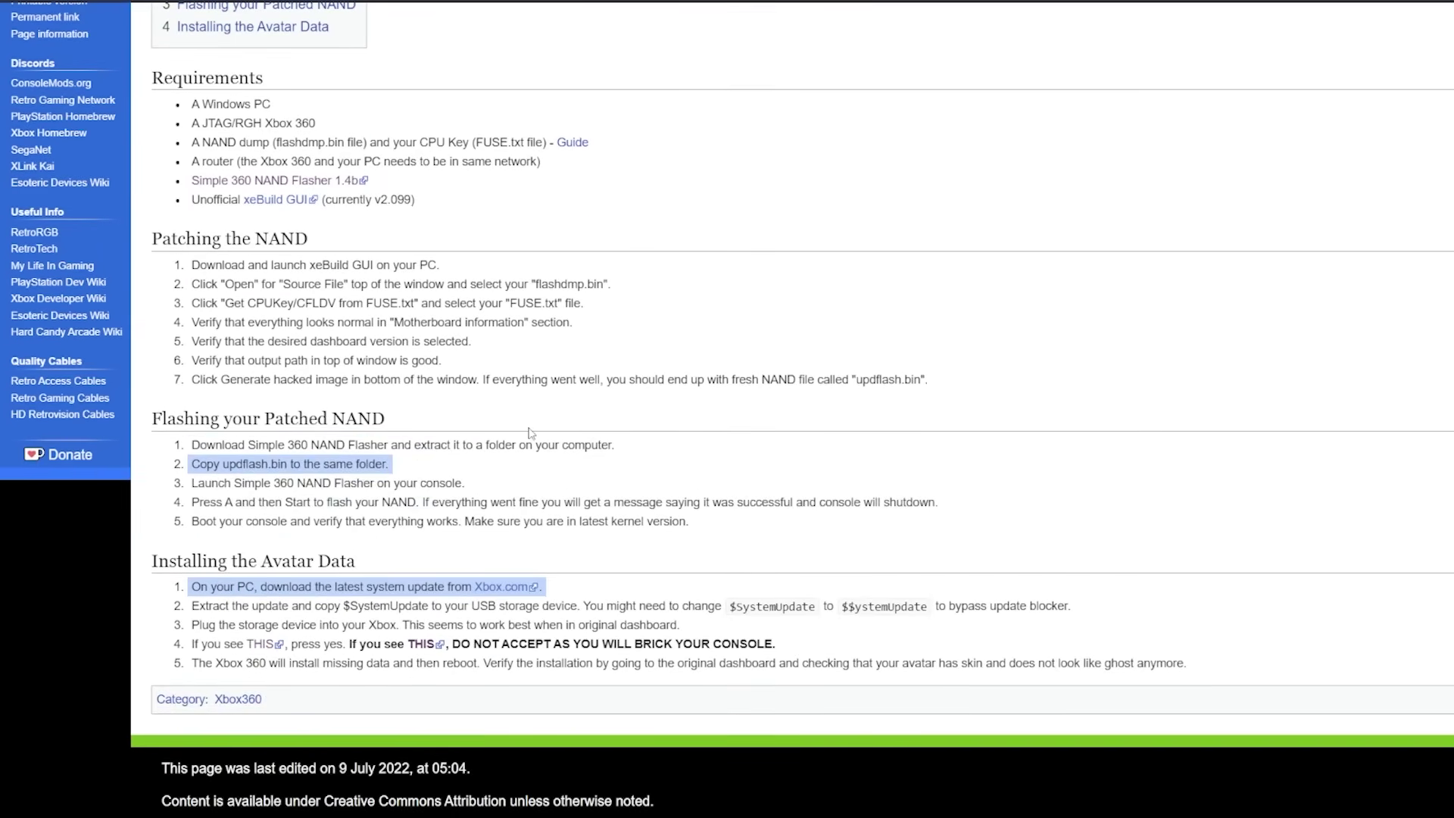
{"action": "scroll", "coordinate": [530, 434], "scroll_direction": "up", "scroll_amount": 1}
{"action": "triple_click", "coordinate": [404, 732]}
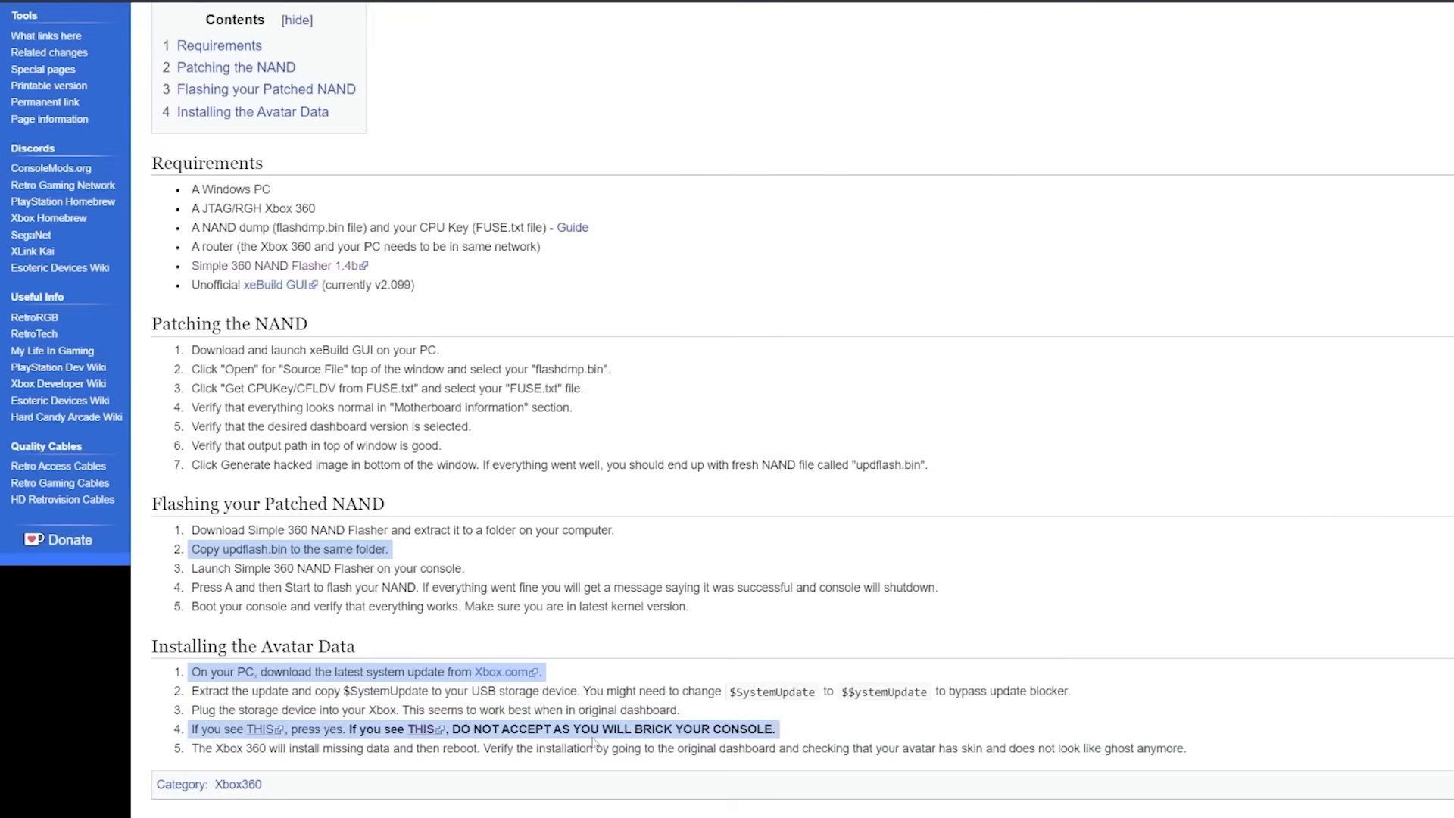
{"action": "scroll", "coordinate": [366, 311], "scroll_direction": "up", "scroll_amount": 3}
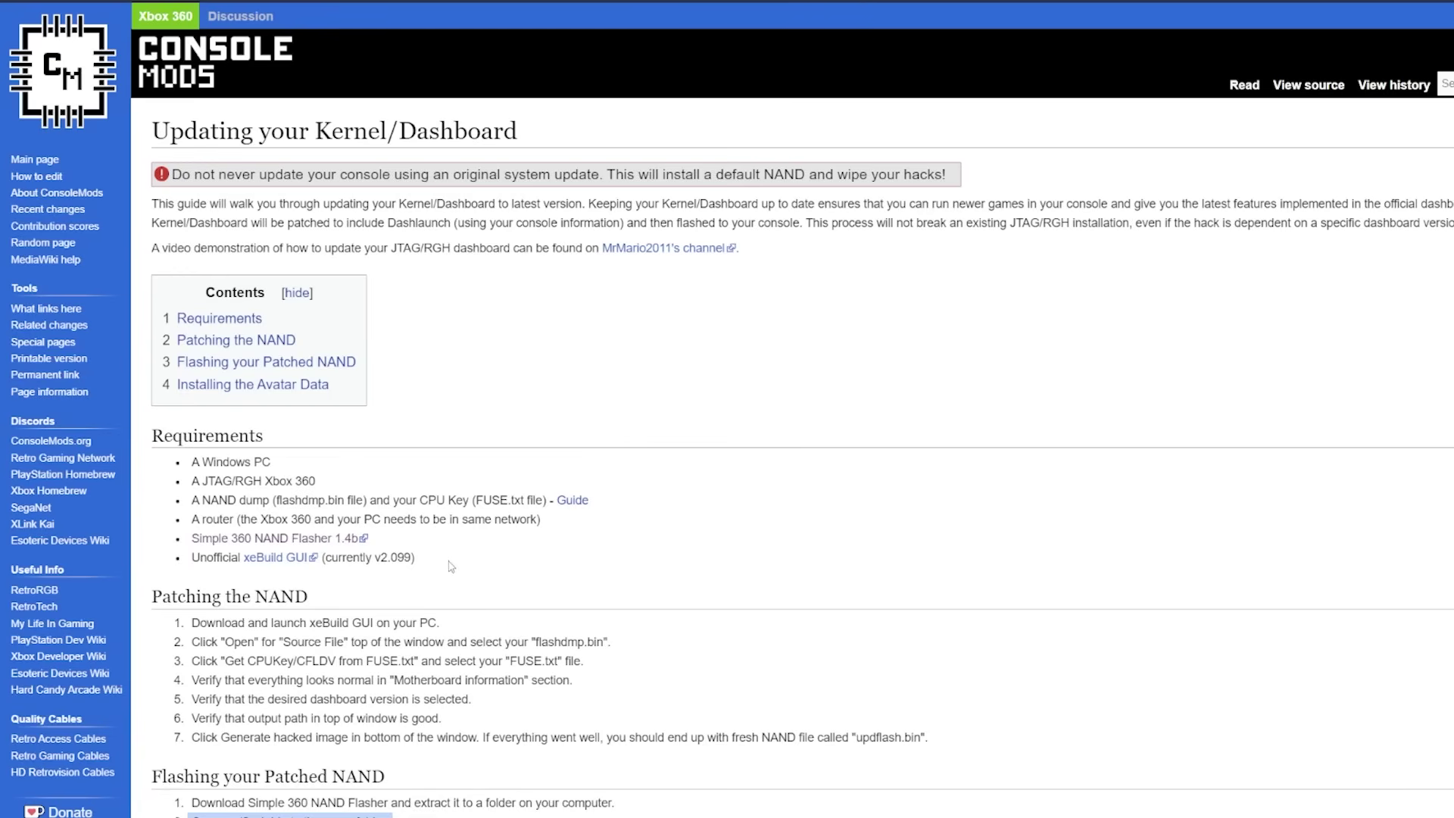
{"action": "scroll", "coordinate": [451, 566], "scroll_direction": "down", "scroll_amount": 1}
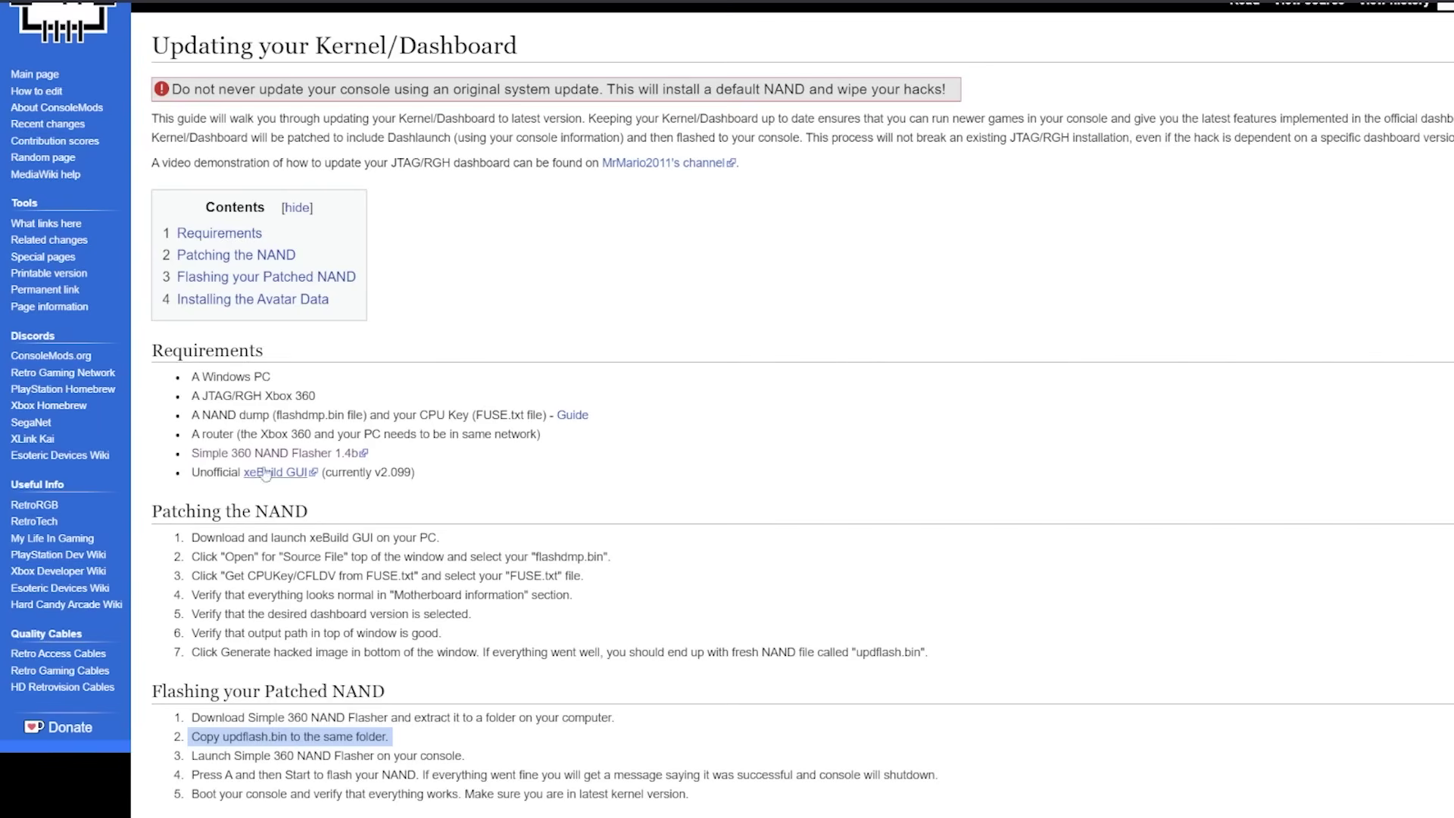
{"action": "left_click", "coordinate": [309, 454]}
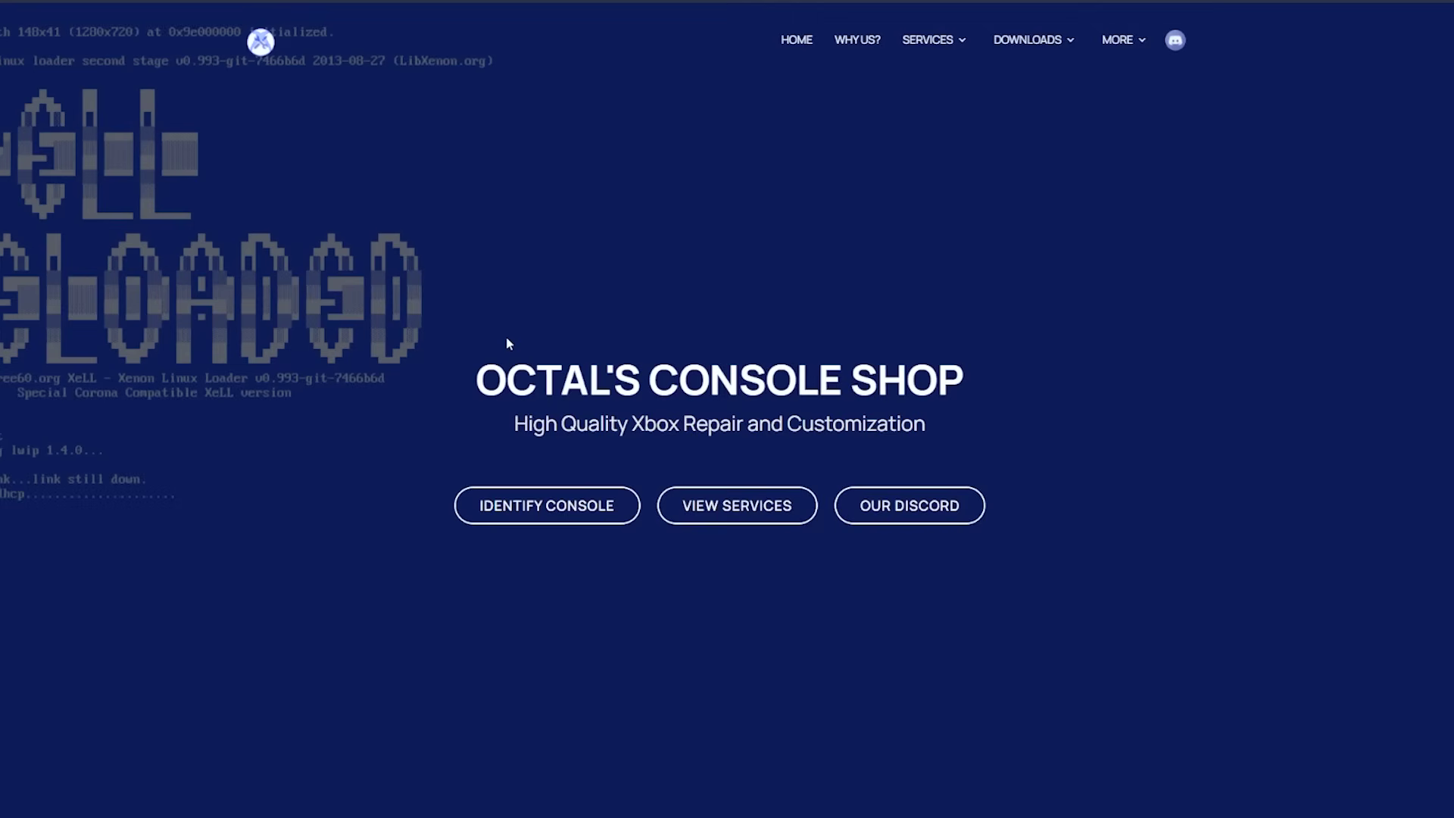
Step: Choose J-Runner with Extras from the DOWNLOADS menu on Octal's Console Shop
{"action": "mouse_move", "coordinate": [1052, 52]}
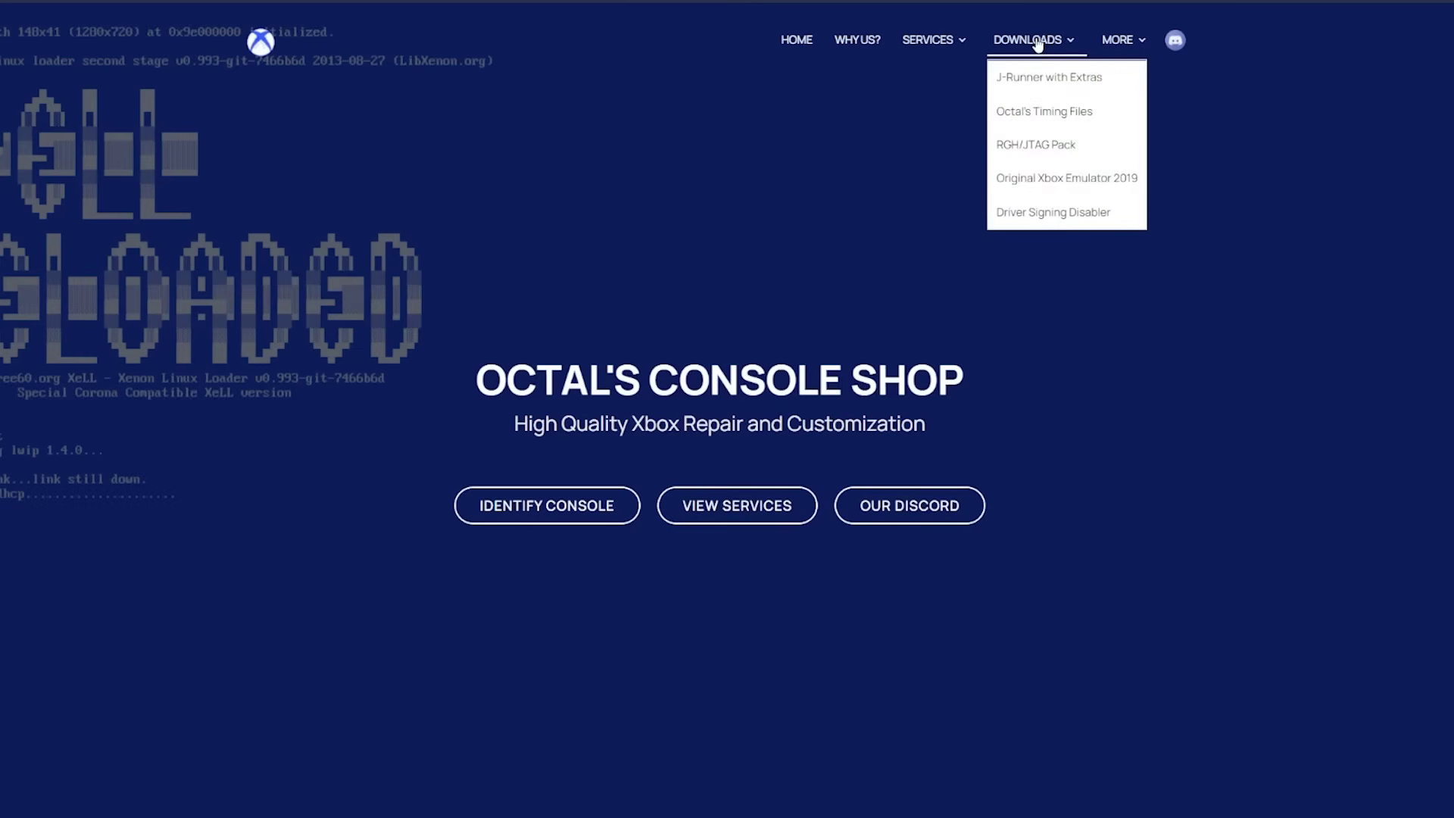
{"action": "left_click", "coordinate": [1053, 87]}
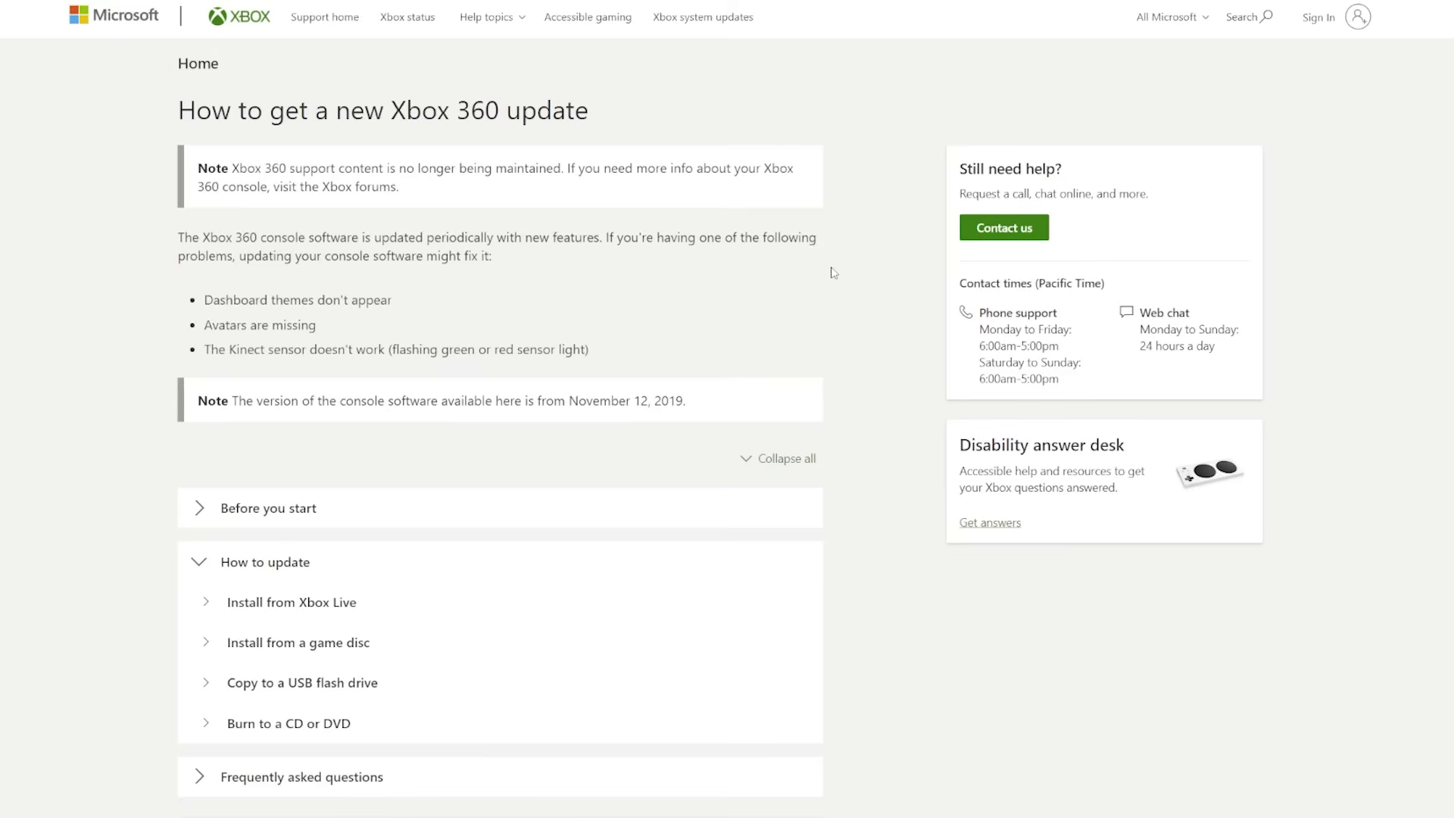
Step: Expand How to update and reveal the Copy to a USB flash drive steps
{"action": "scroll", "coordinate": [756, 189], "scroll_direction": "down", "scroll_amount": 3}
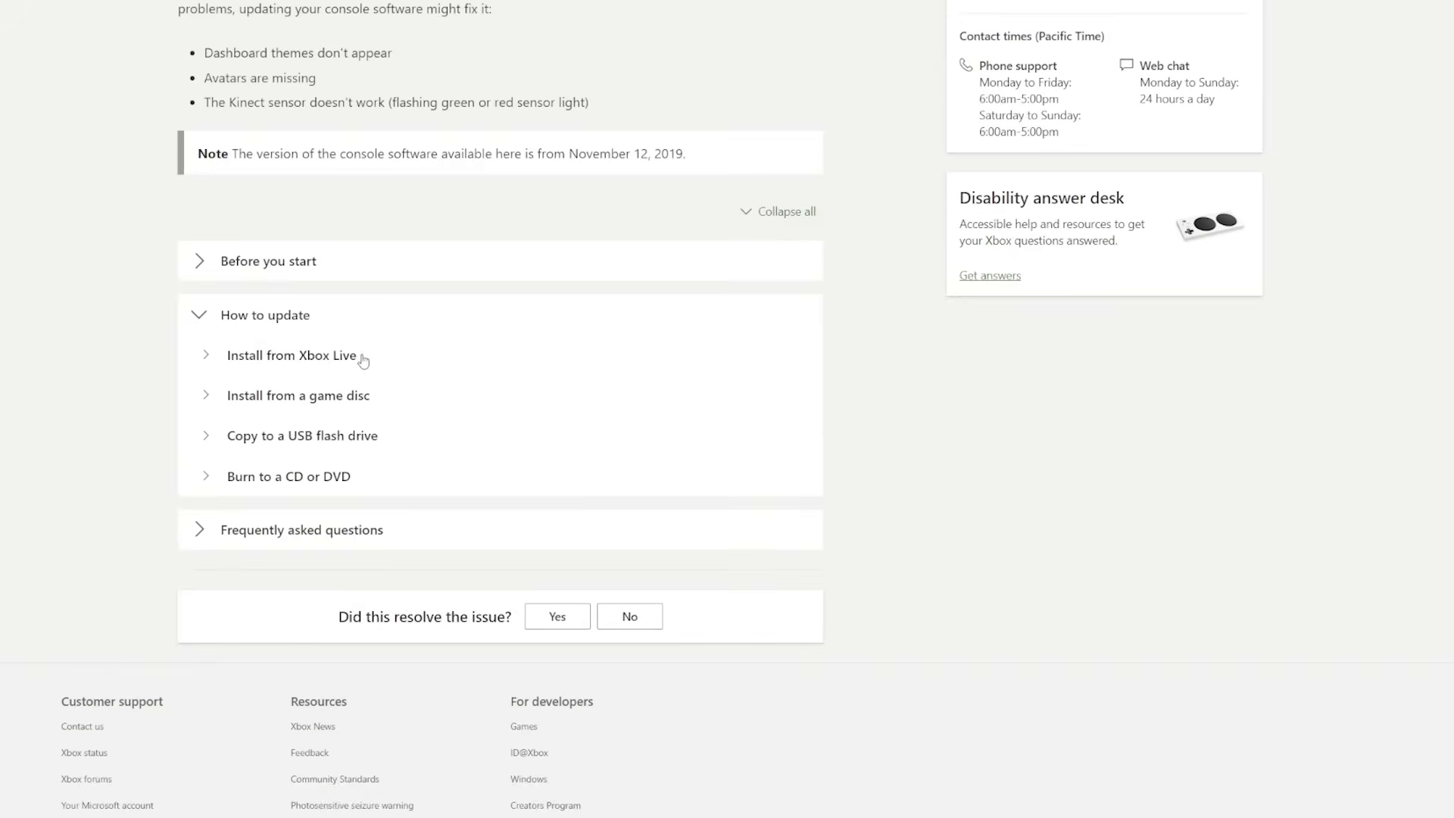
{"action": "scroll", "coordinate": [371, 348], "scroll_direction": "up", "scroll_amount": 4}
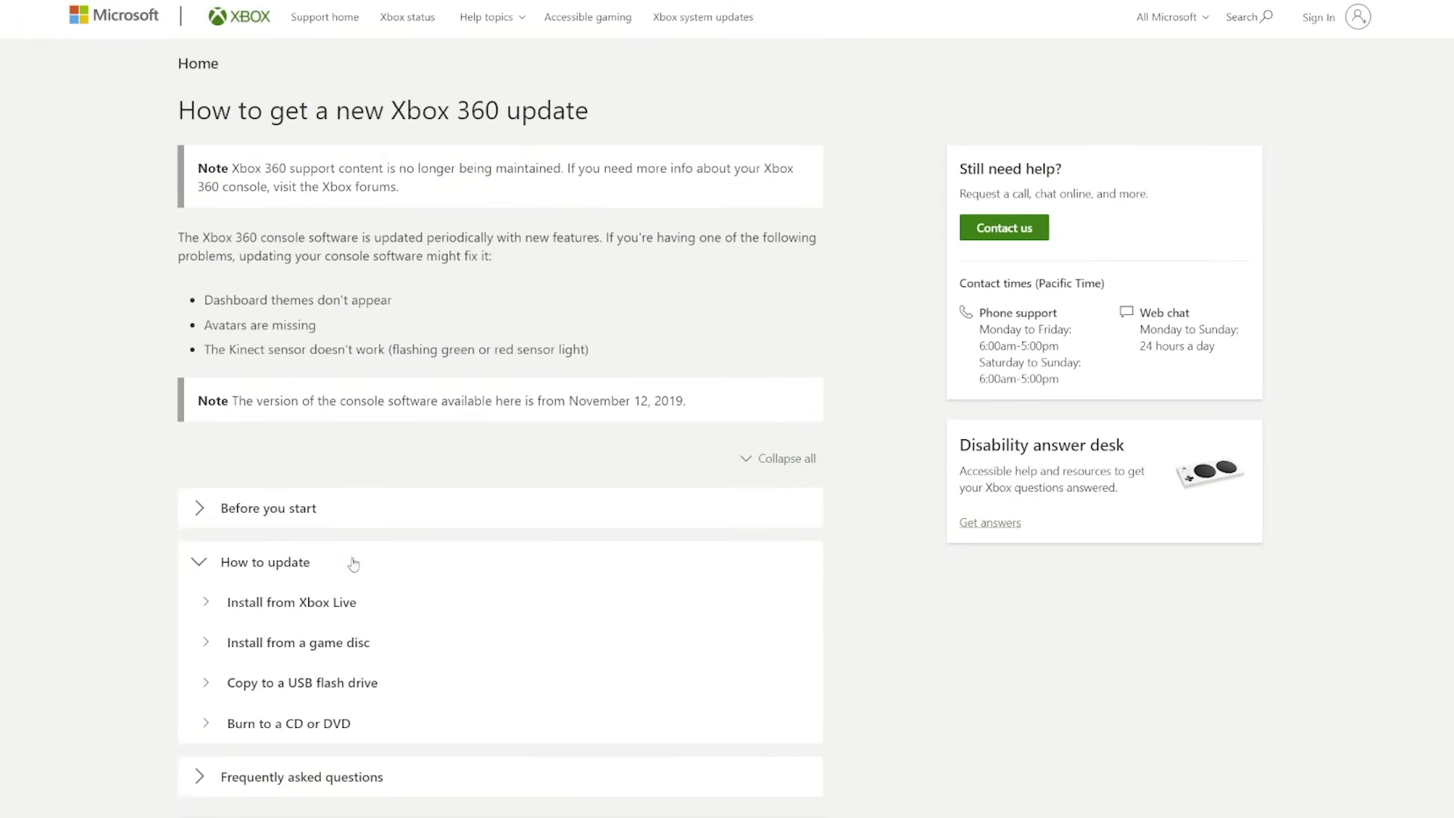
{"action": "scroll", "coordinate": [309, 683], "scroll_direction": "down", "scroll_amount": 1}
{"action": "left_click", "coordinate": [288, 484]}
{"action": "left_click", "coordinate": [299, 488]}
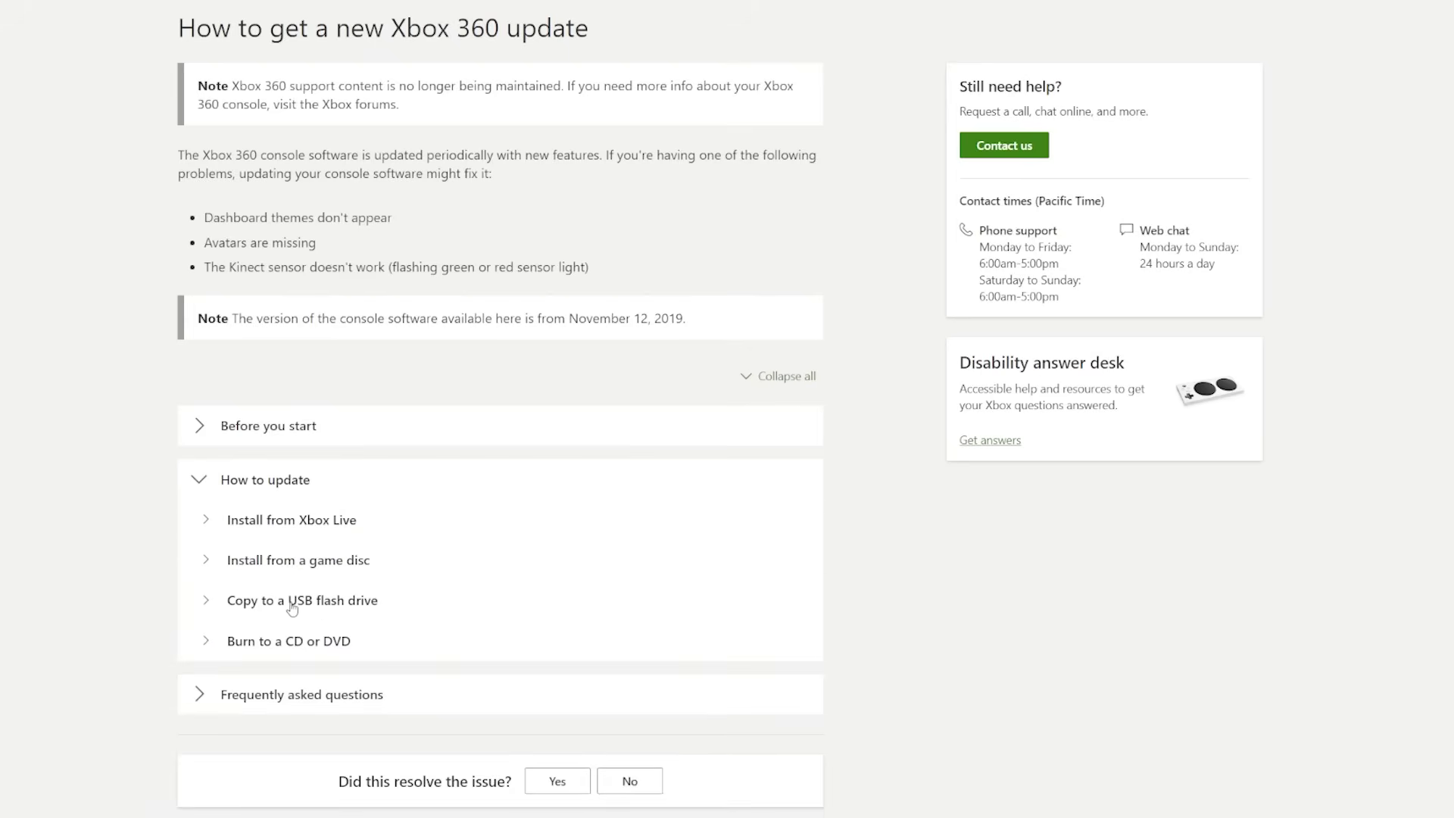
{"action": "left_click", "coordinate": [420, 602]}
{"action": "scroll", "coordinate": [422, 602], "scroll_direction": "down", "scroll_amount": 3}
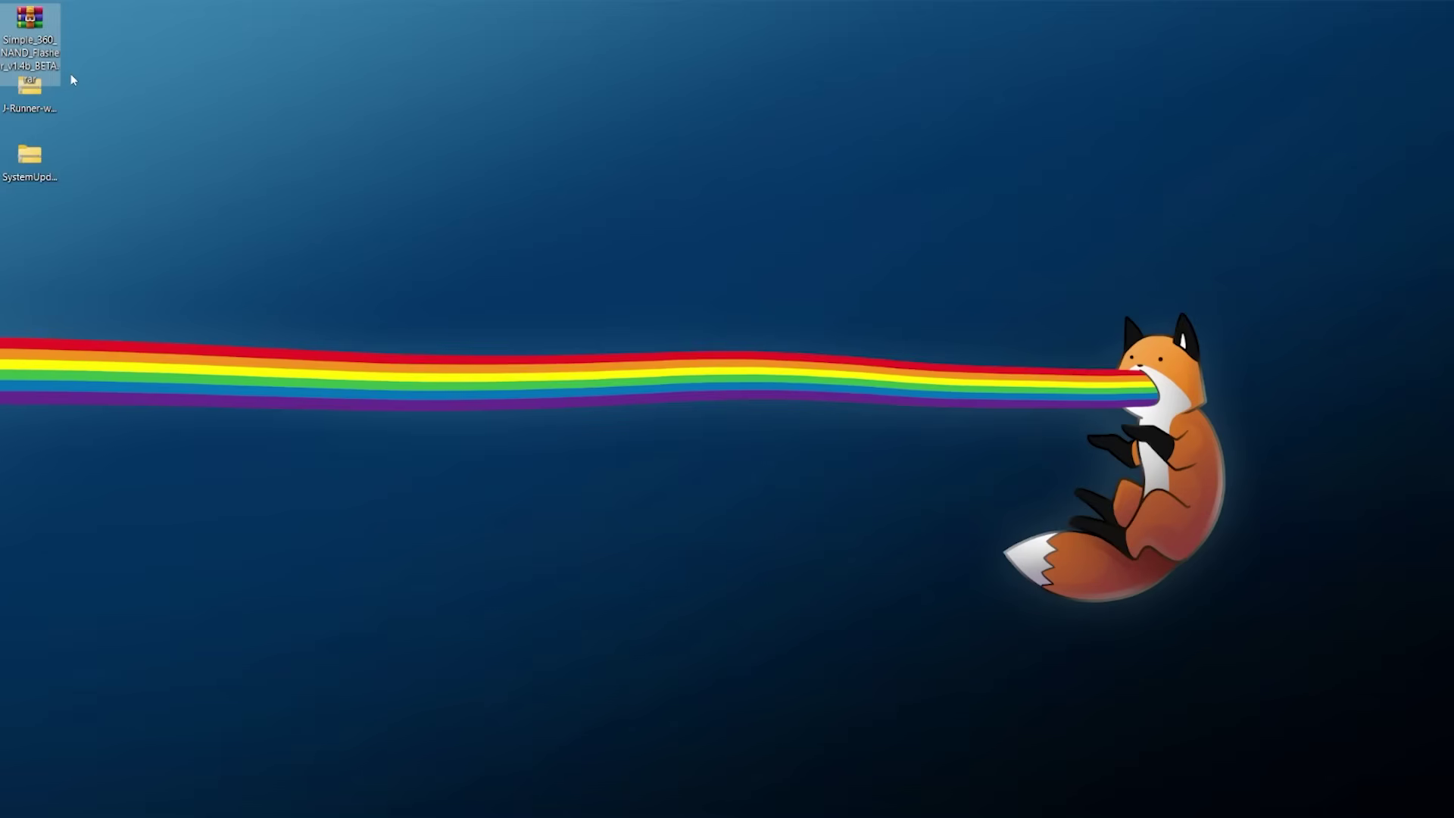
Step: Extract the Simple_360 archive with 7-Zip into a Simple_360_NAND_Flasher_v1.4b_BETA desktop folder
{"action": "right_click", "coordinate": [31, 19]}
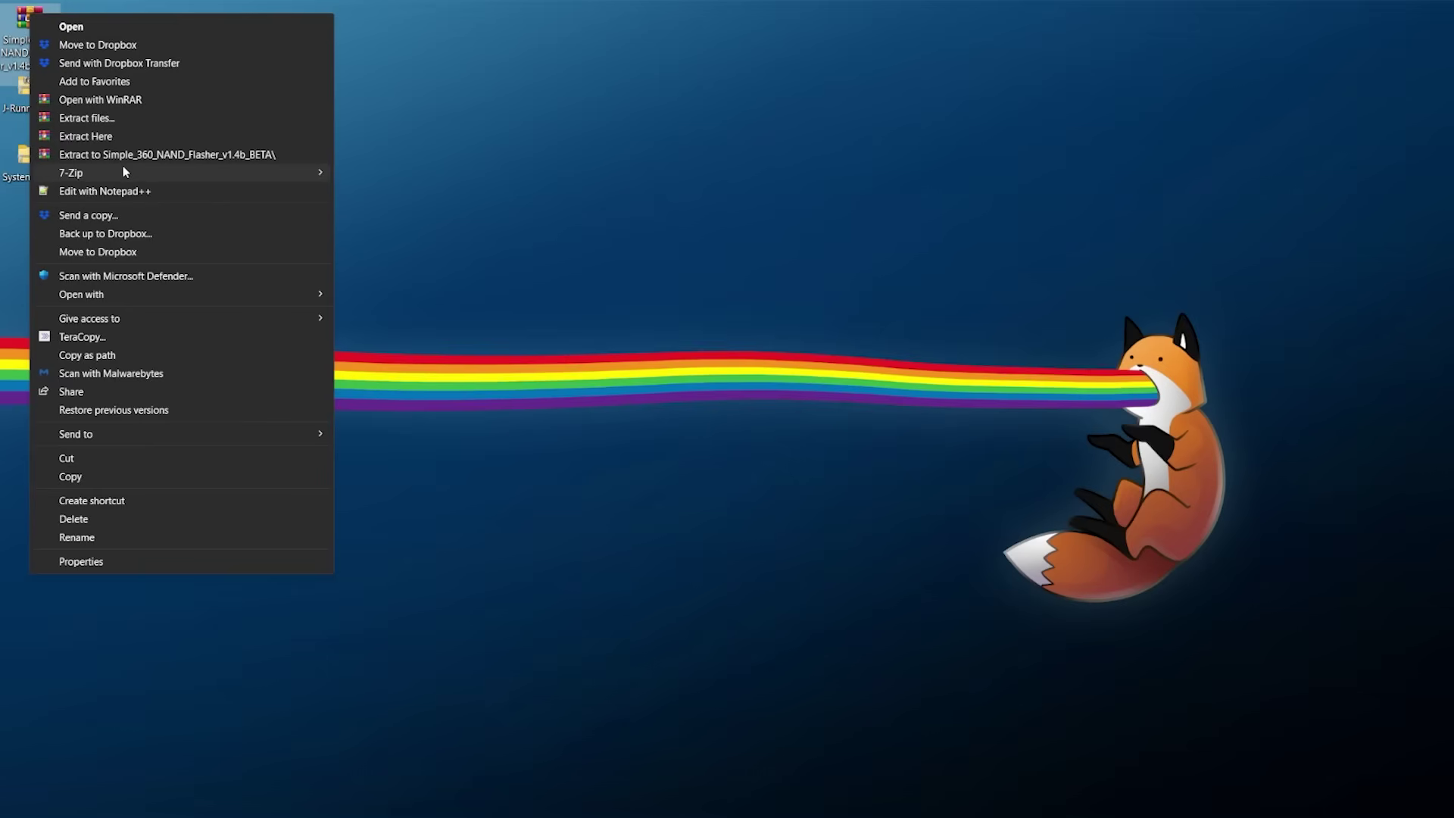
{"action": "mouse_move", "coordinate": [125, 172]}
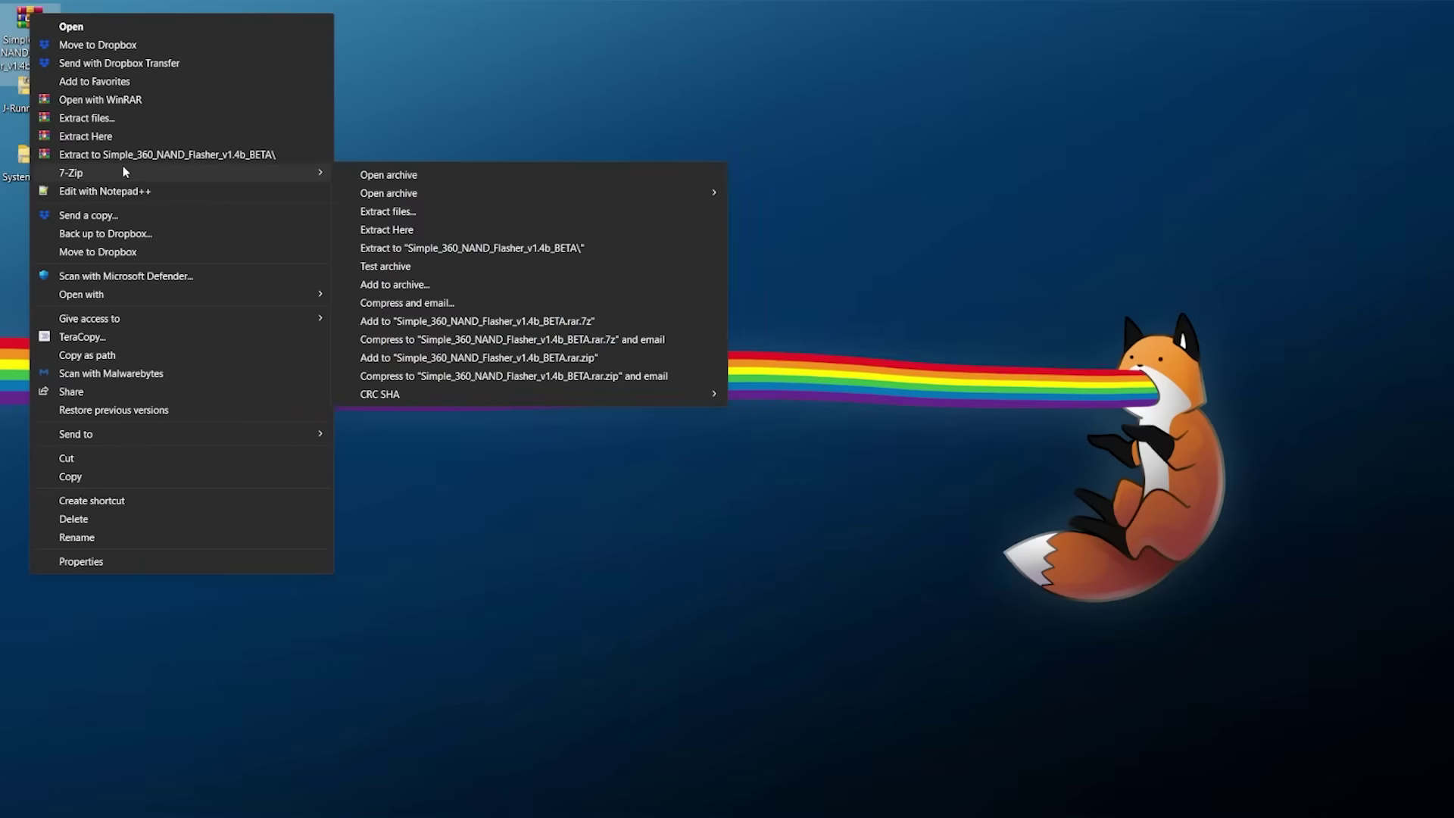
{"action": "left_click", "coordinate": [444, 251]}
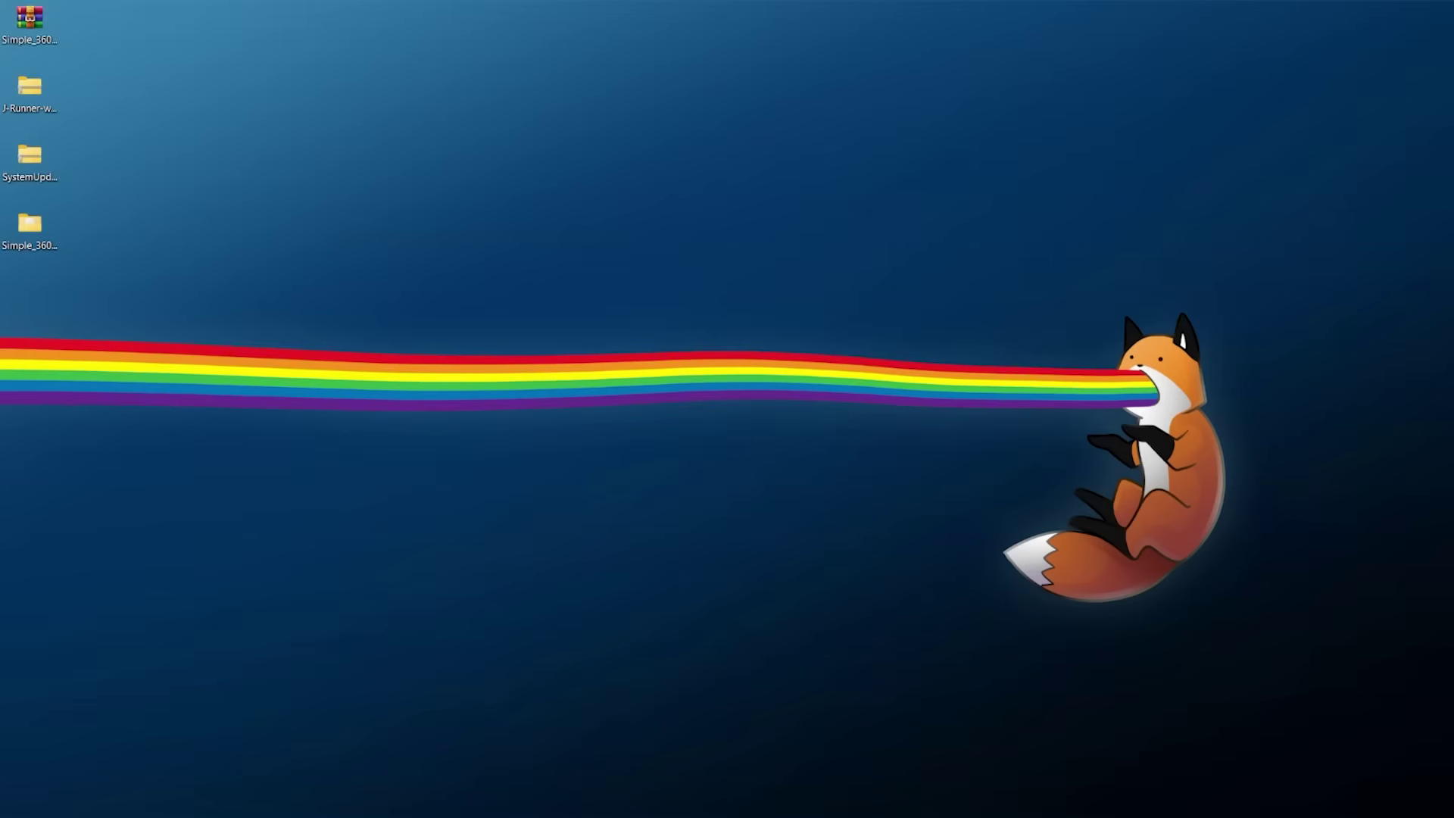
Step: Open the extracted Simple_360_NAND_Flasher folder and select its readme.txt
{"action": "double_click", "coordinate": [40, 235]}
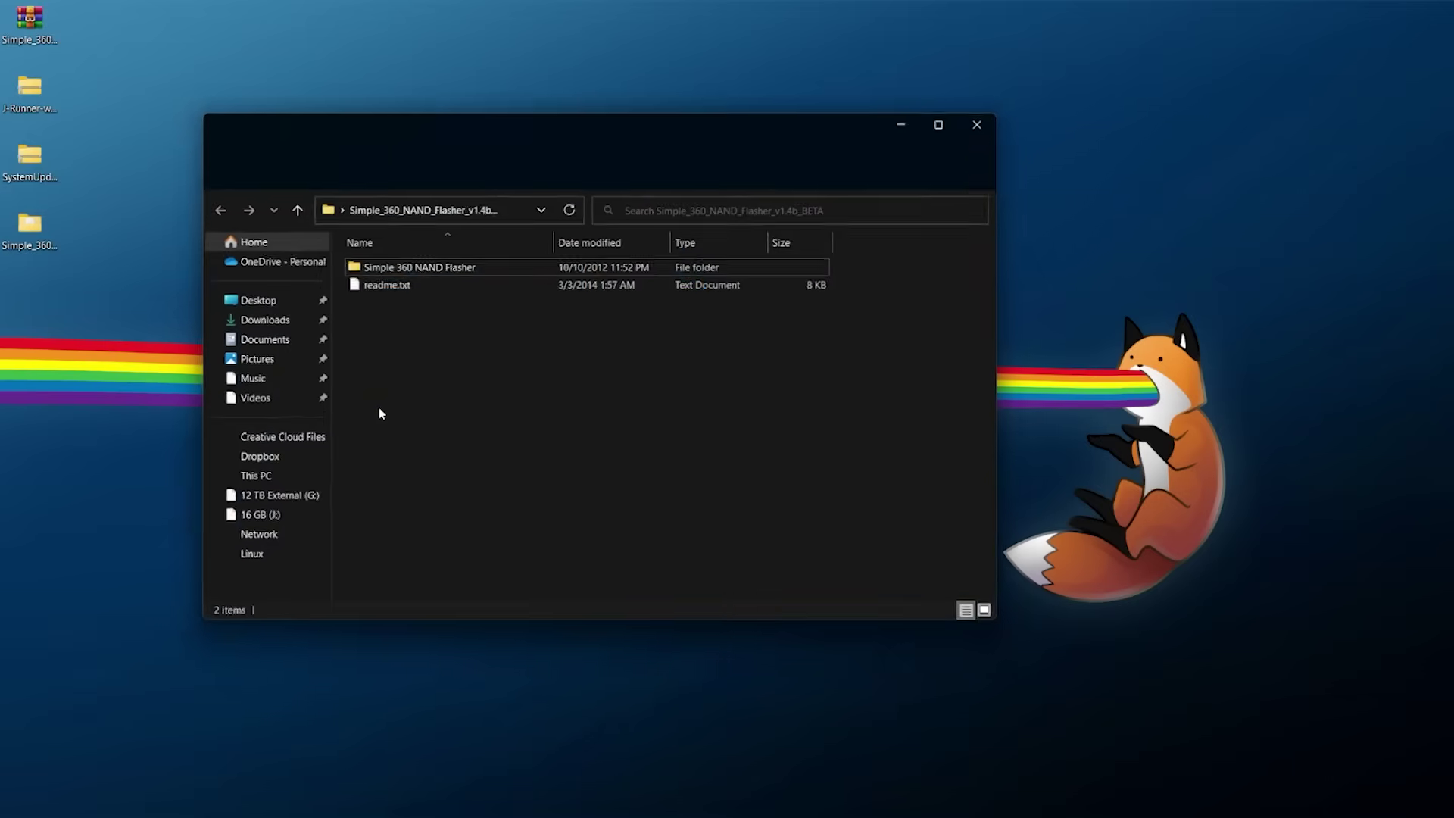
{"action": "left_click", "coordinate": [396, 286]}
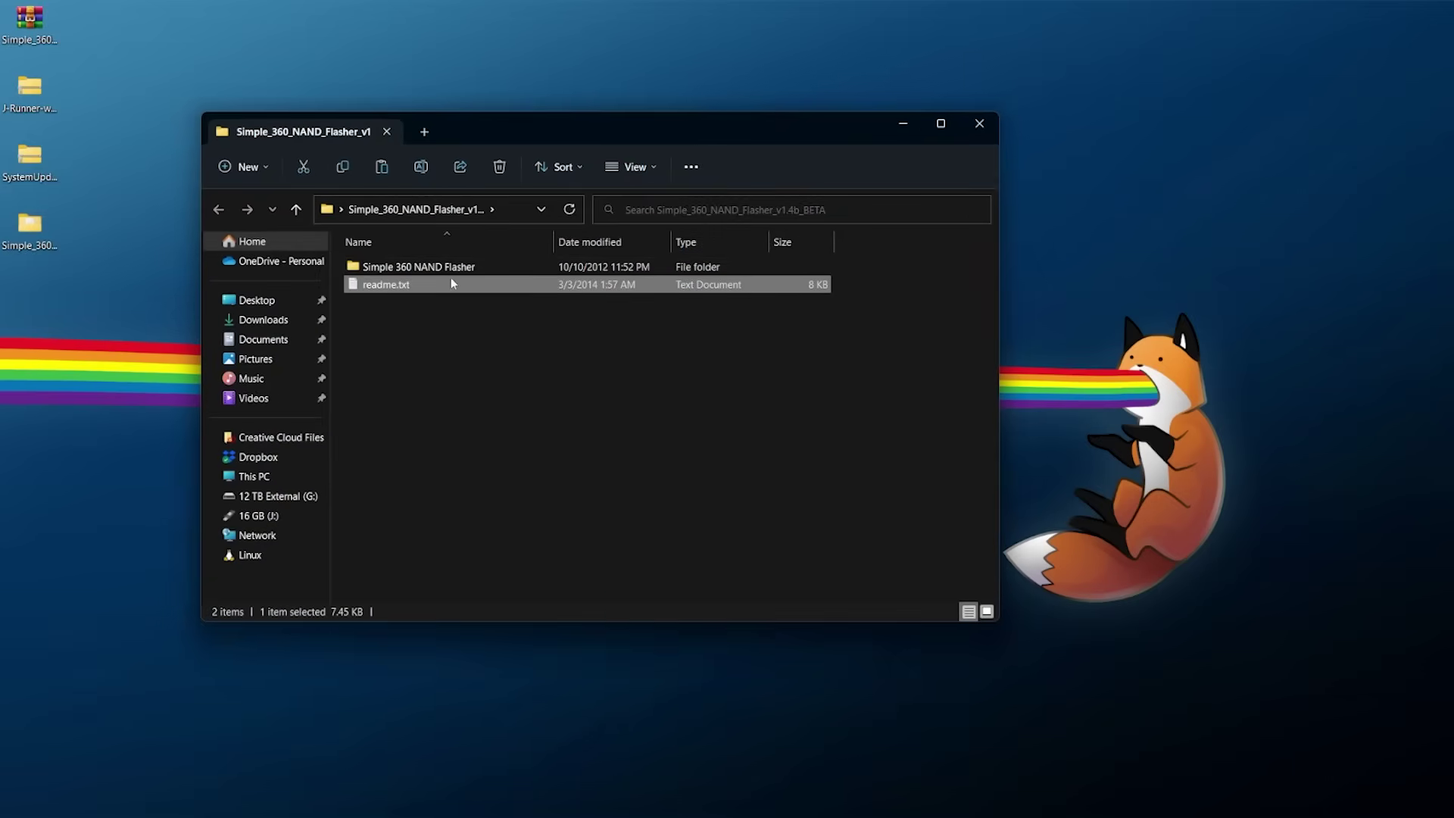
{"action": "left_click", "coordinate": [404, 269]}
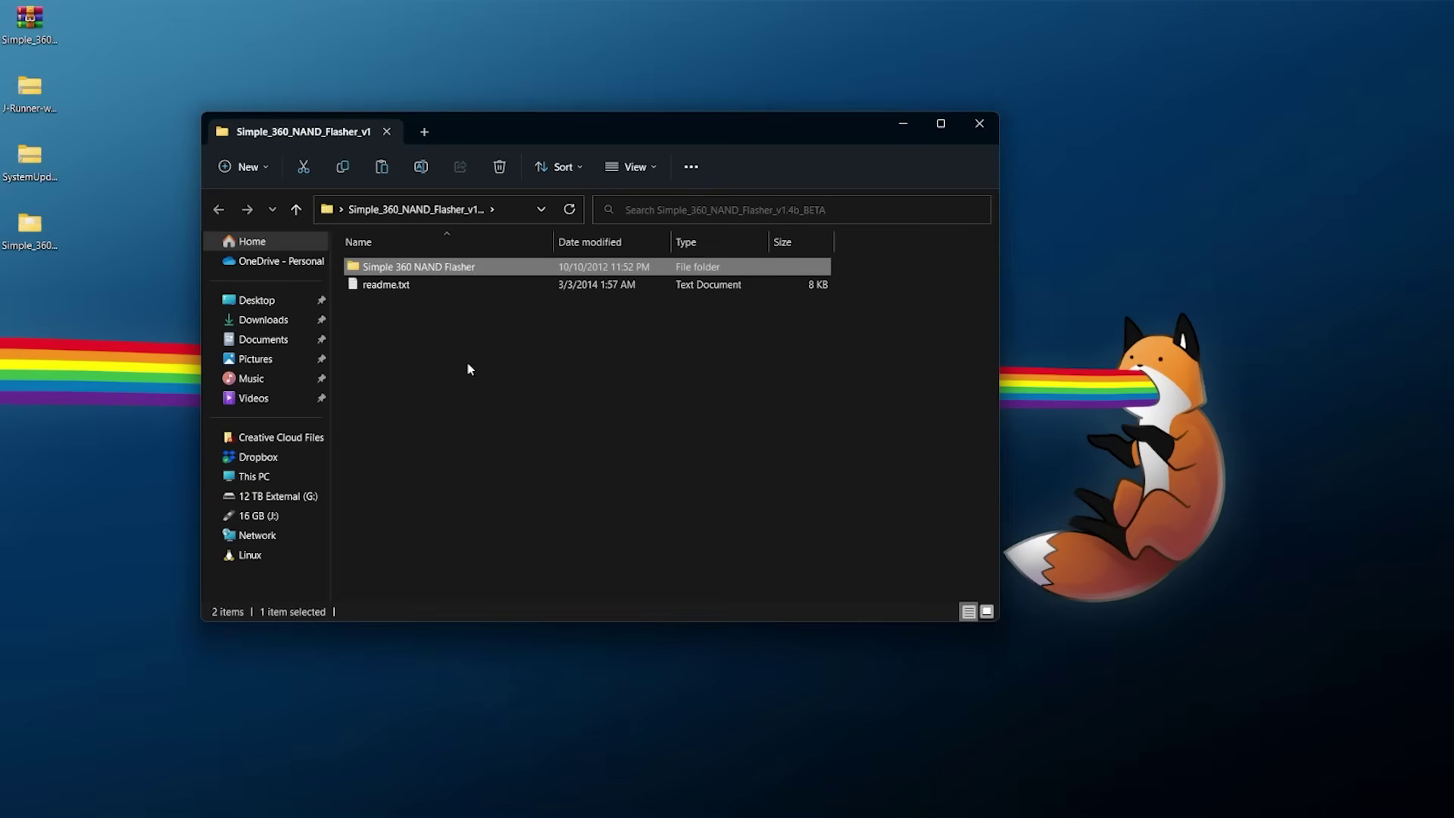
{"action": "left_click", "coordinate": [420, 286]}
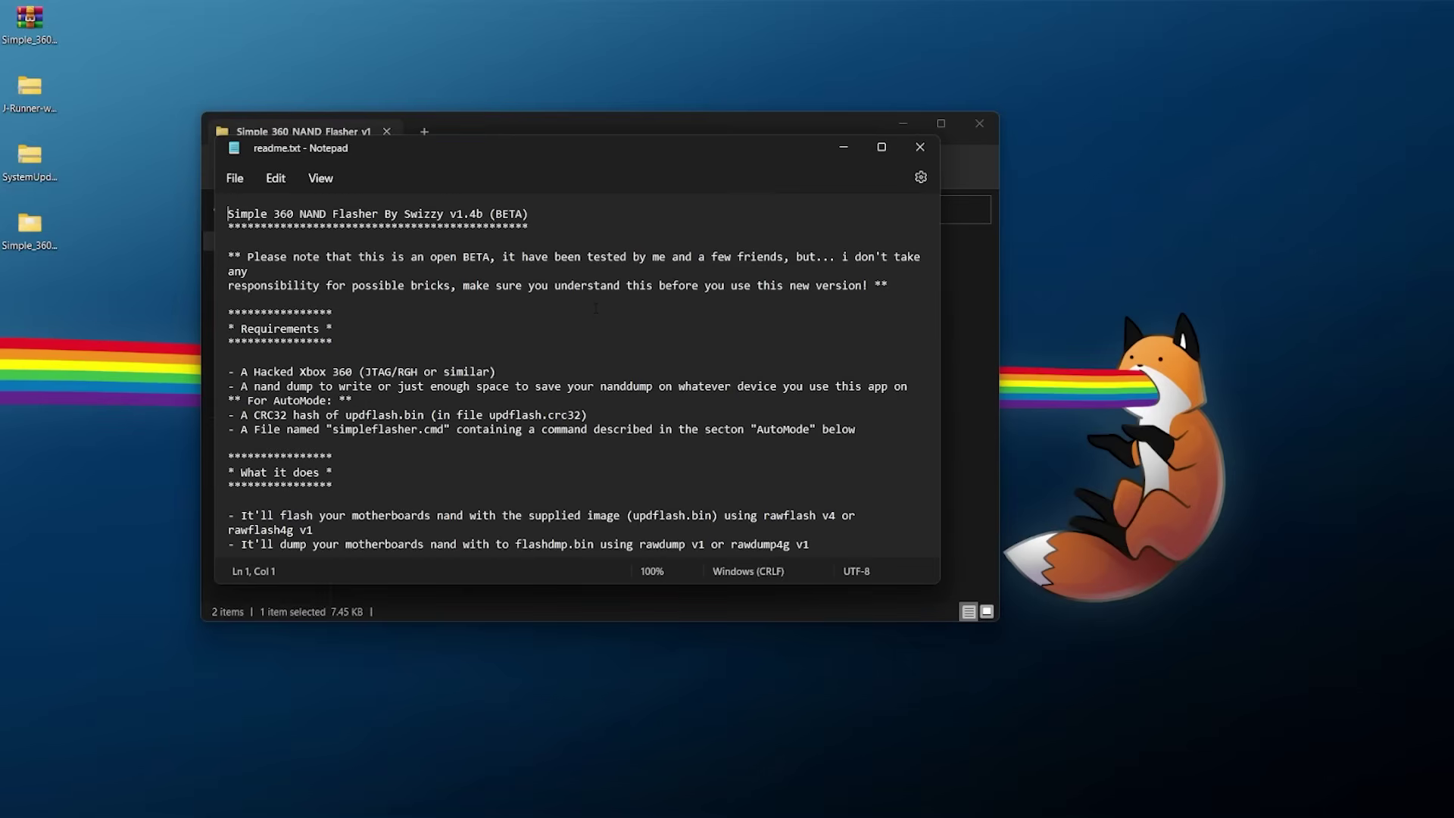
Step: Scroll readme.txt from requirements through AutoMode commands and CPUKey extraction to the changelog
{"action": "scroll", "coordinate": [596, 308], "scroll_direction": "down", "scroll_amount": 5}
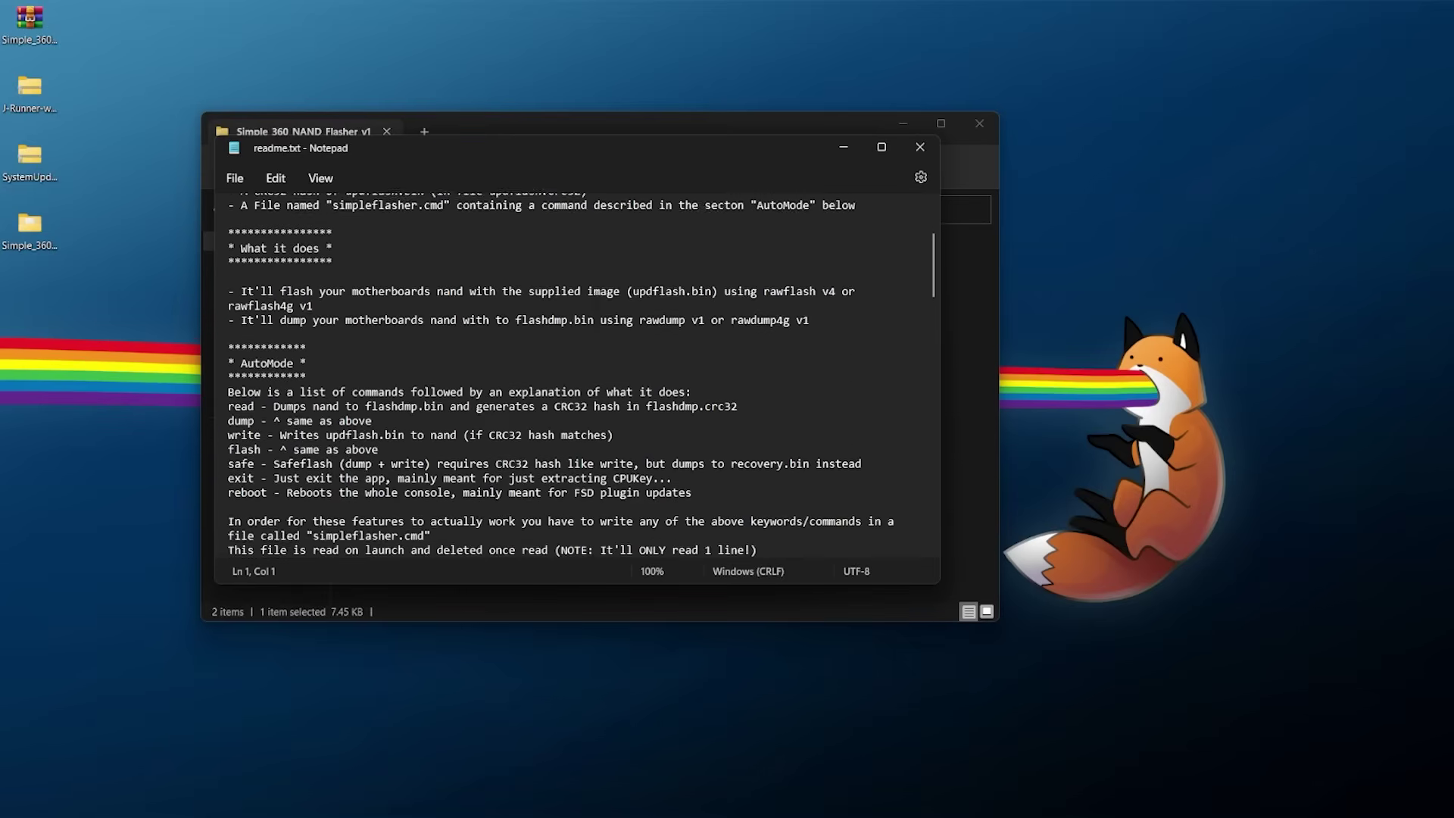
{"action": "scroll", "coordinate": [561, 375], "scroll_direction": "down", "scroll_amount": 5}
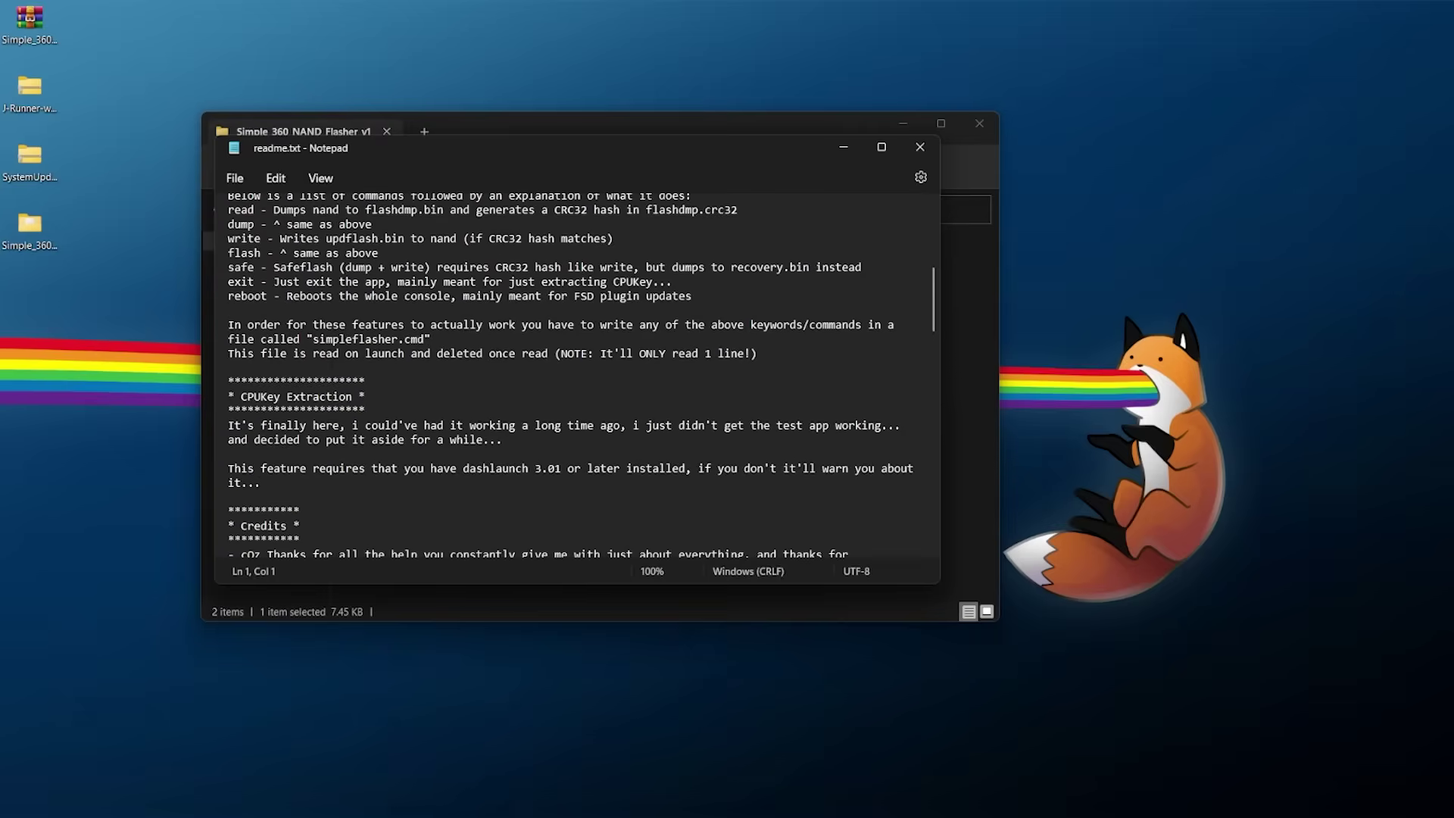
{"action": "scroll", "coordinate": [581, 374], "scroll_direction": "down", "scroll_amount": 2}
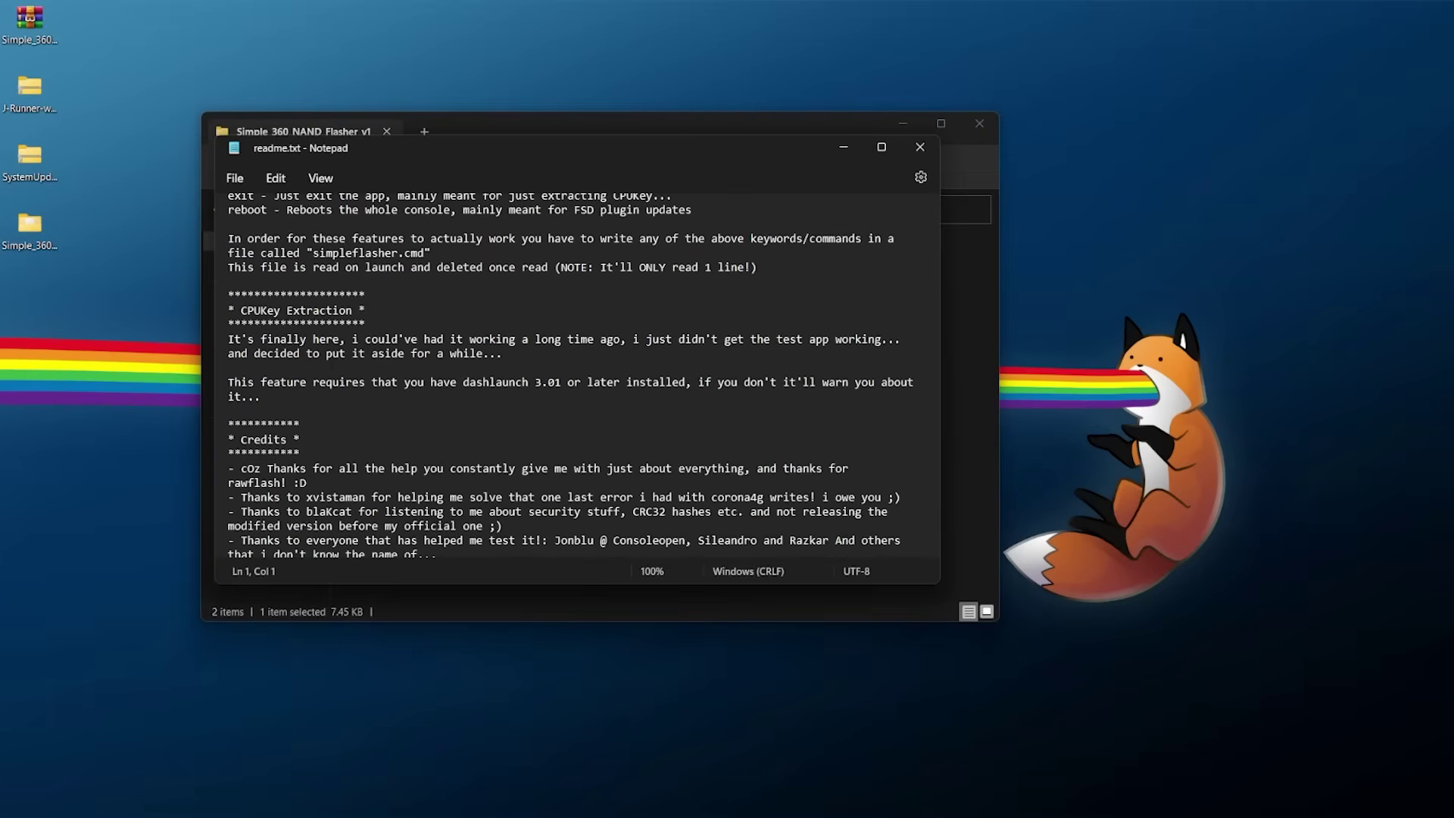
{"action": "scroll", "coordinate": [581, 375], "scroll_direction": "down", "scroll_amount": 5}
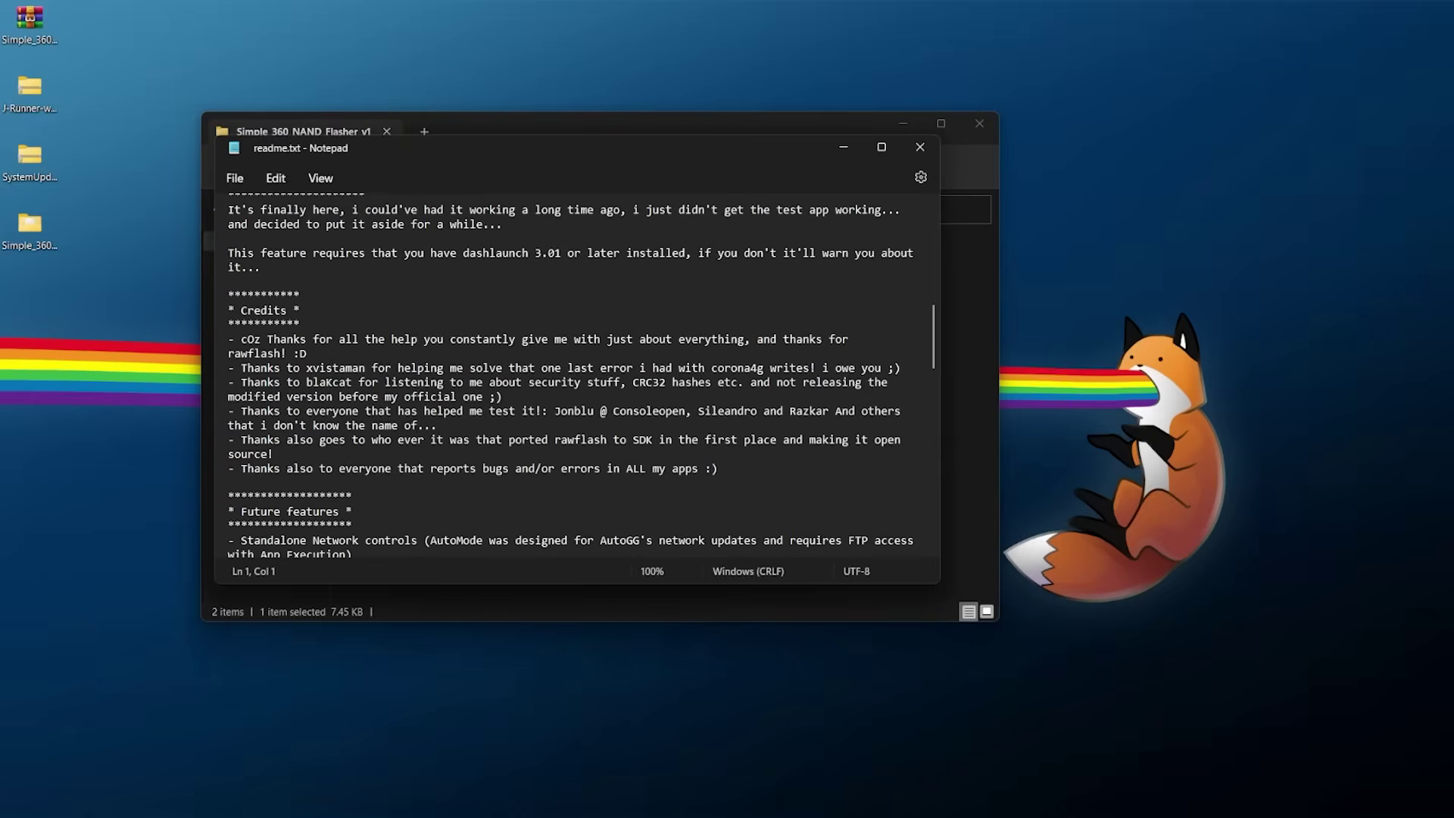
{"action": "scroll", "coordinate": [581, 377], "scroll_direction": "down", "scroll_amount": 2}
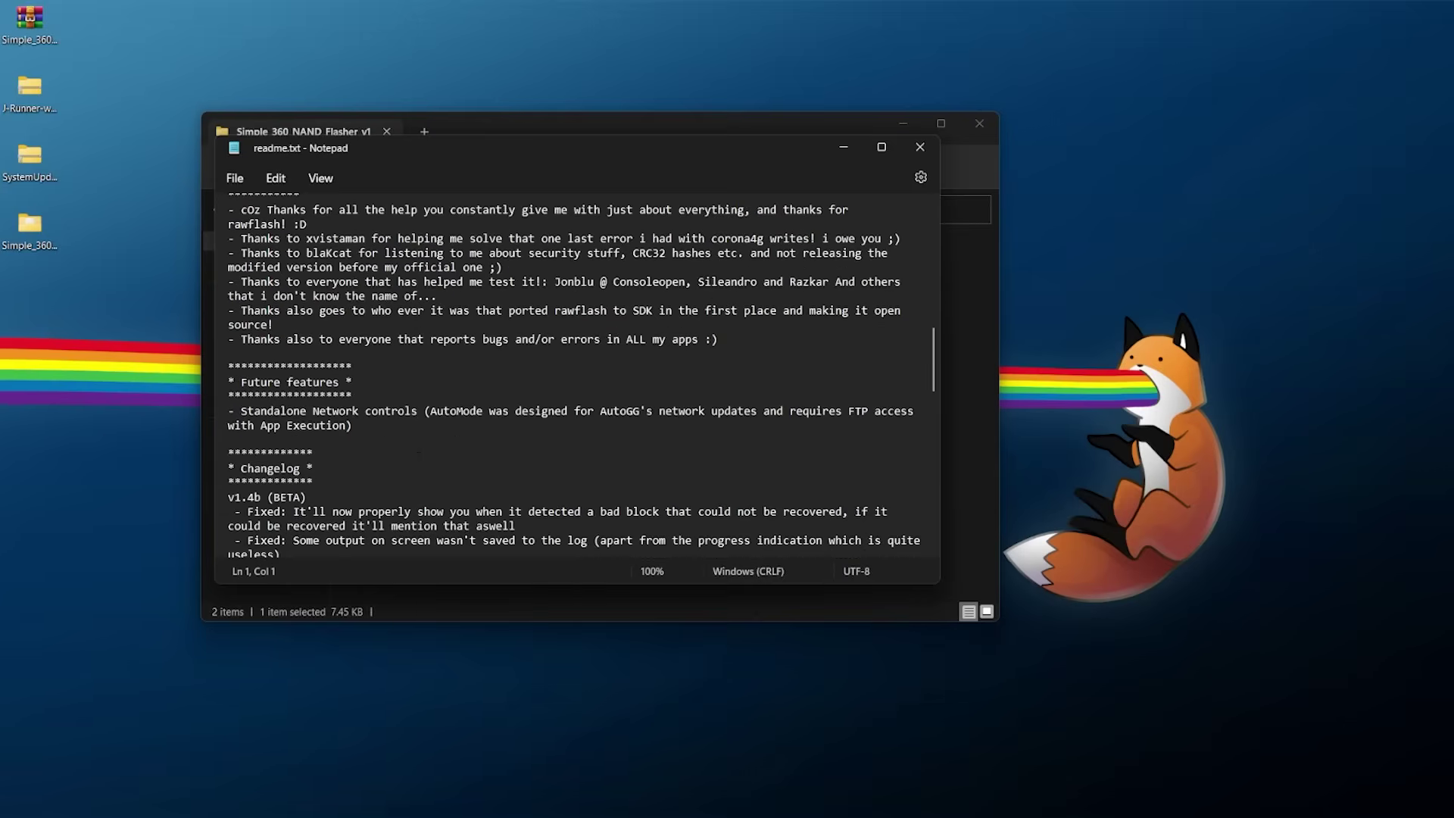
{"action": "scroll", "coordinate": [419, 455], "scroll_direction": "up", "scroll_amount": 20}
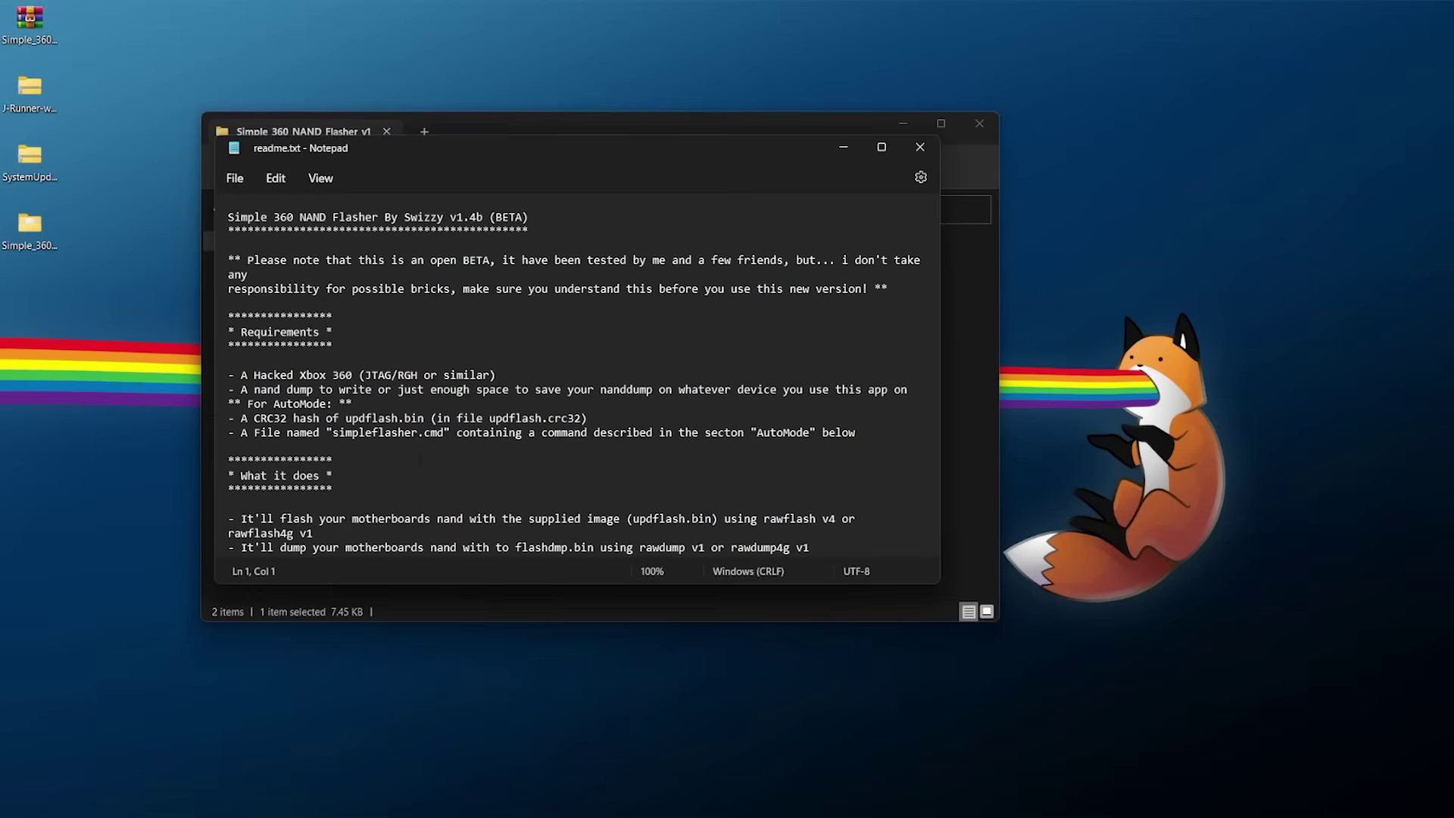
Step: Close the readme and copy the Simple 360 NAND Flasher folder onto the 16 GB (J:) drive
{"action": "left_click", "coordinate": [920, 147]}
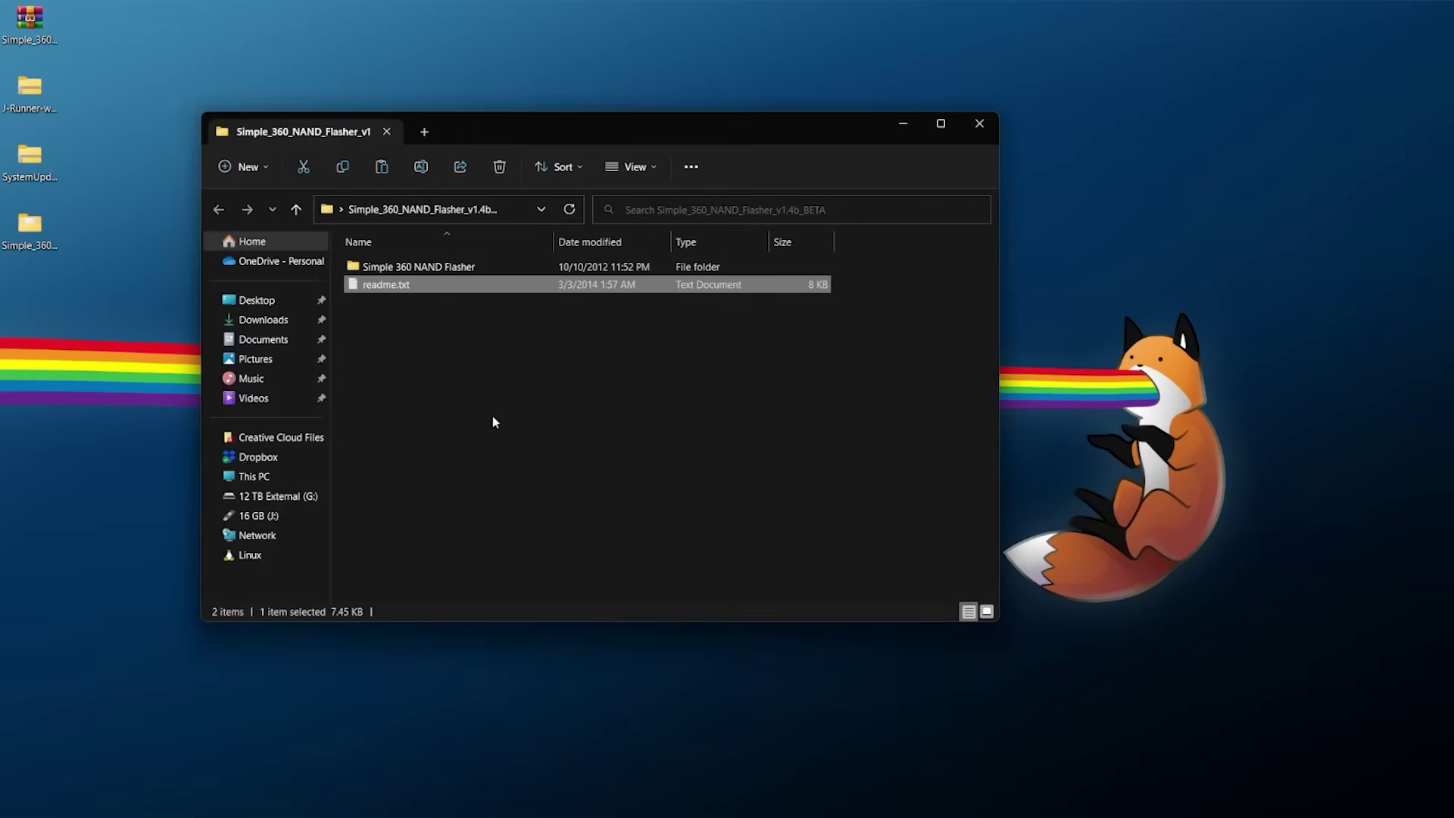
{"action": "left_click", "coordinate": [475, 268]}
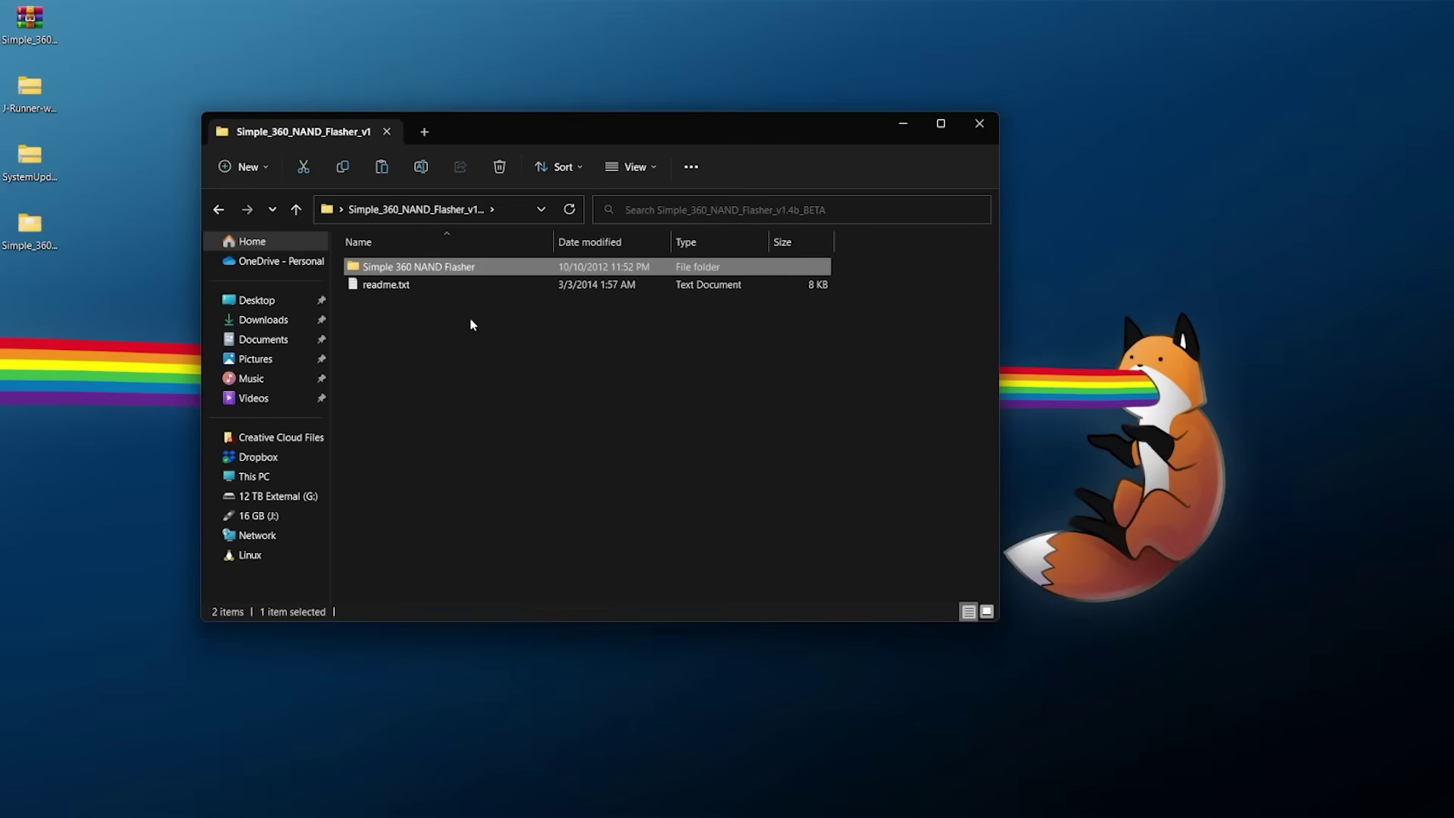
{"action": "right_click", "coordinate": [452, 265]}
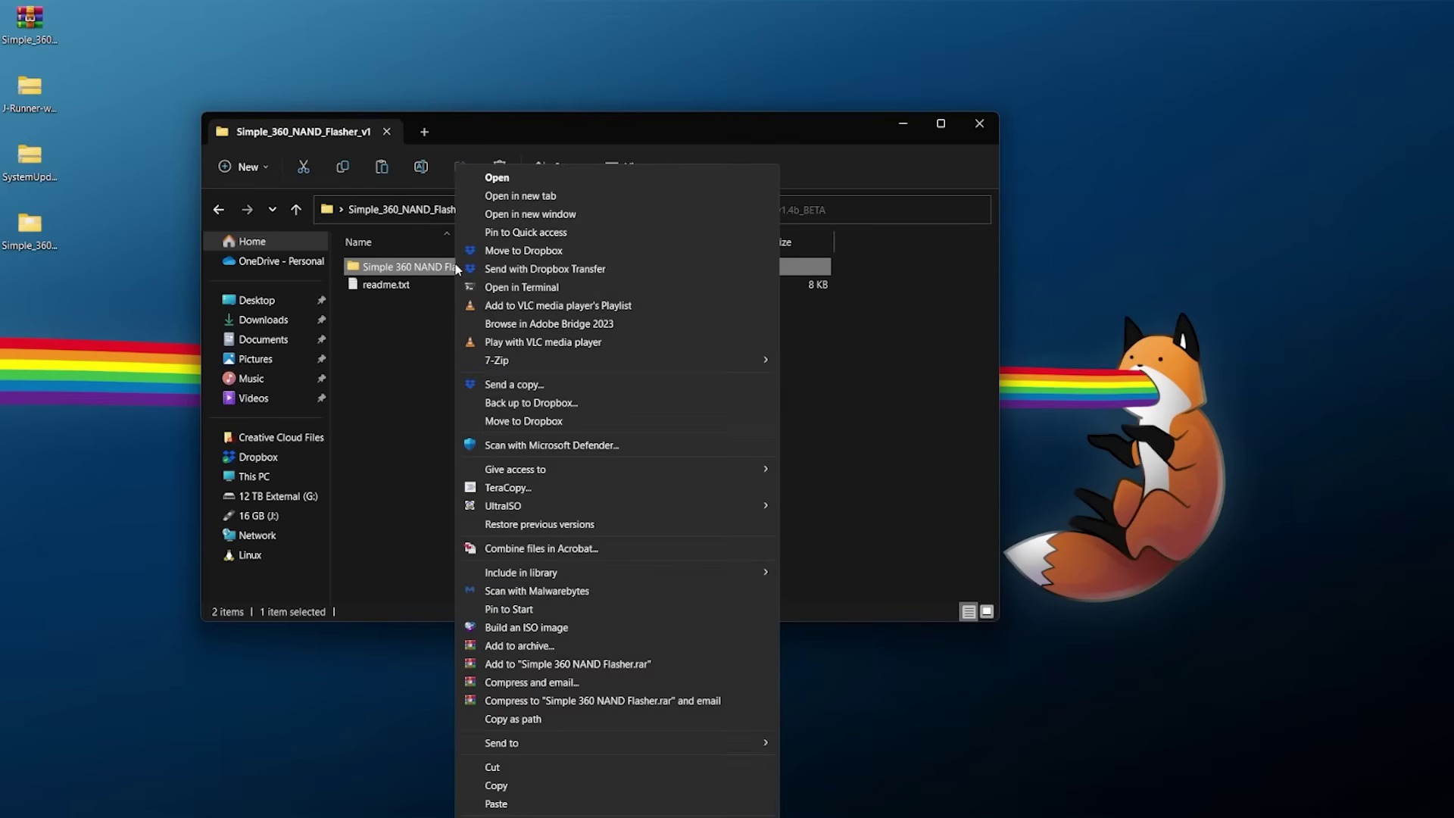
{"action": "left_click", "coordinate": [496, 787]}
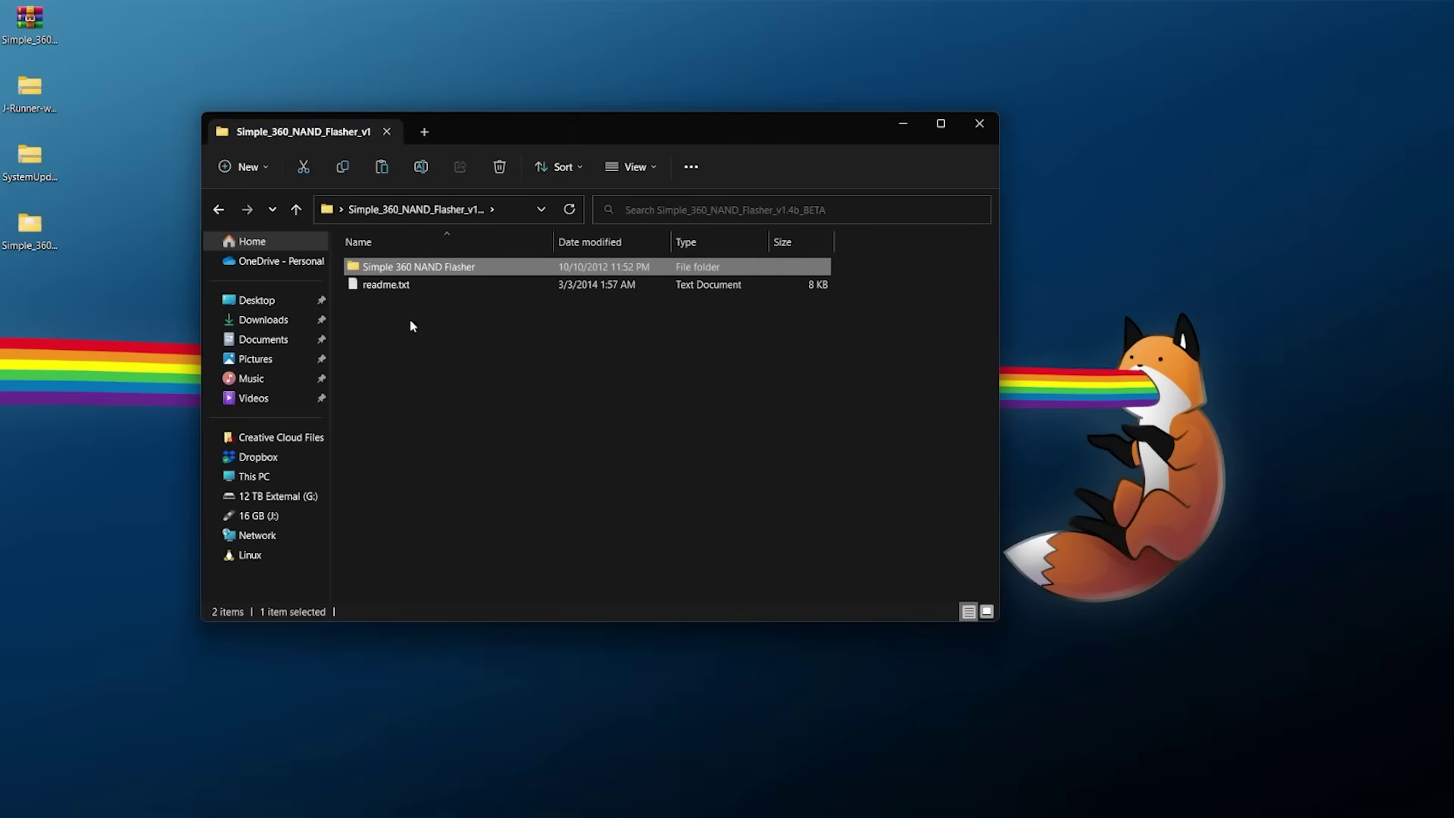
{"action": "left_click", "coordinate": [257, 515]}
{"action": "right_click", "coordinate": [391, 331]}
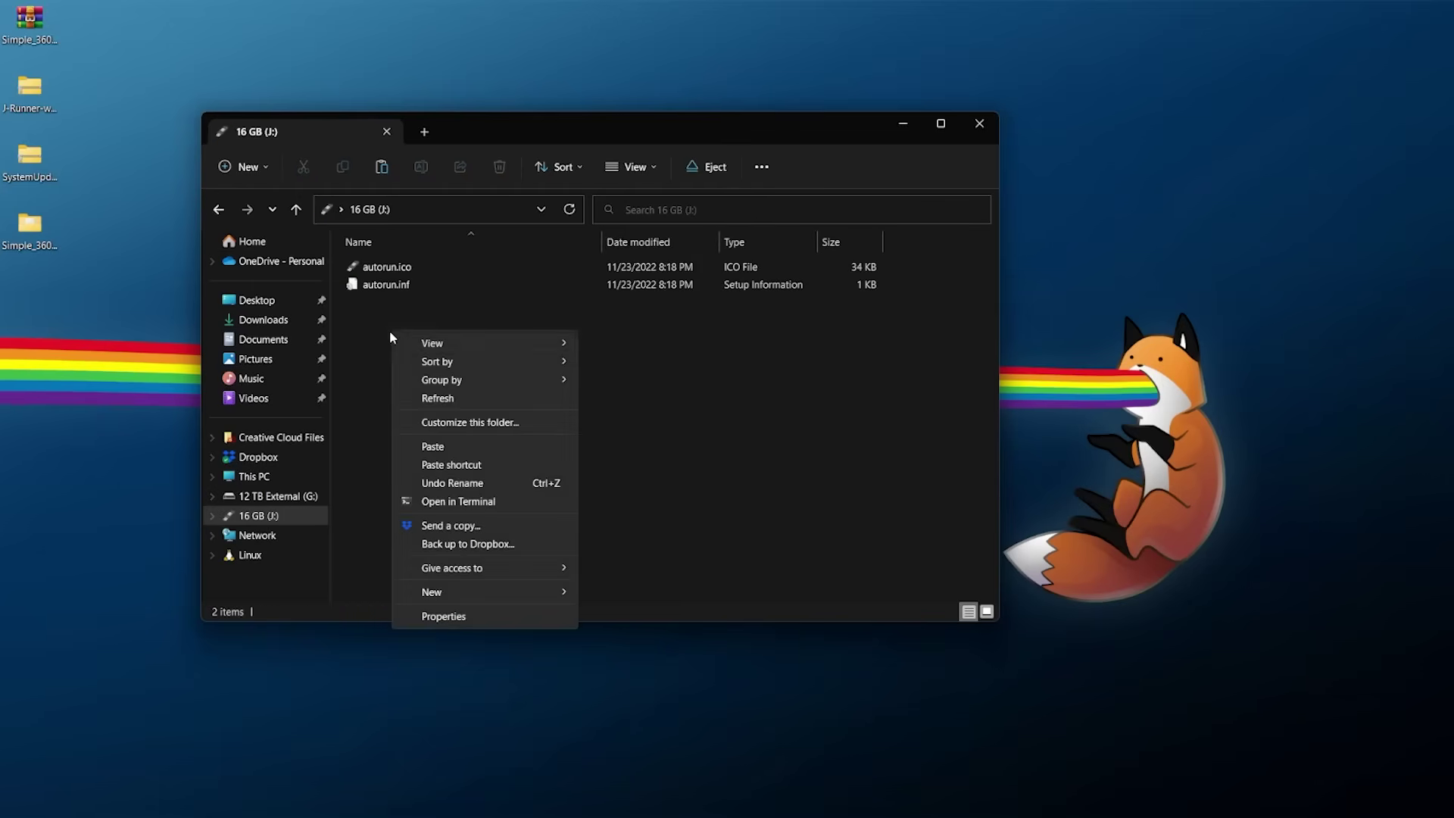
{"action": "left_click", "coordinate": [439, 446]}
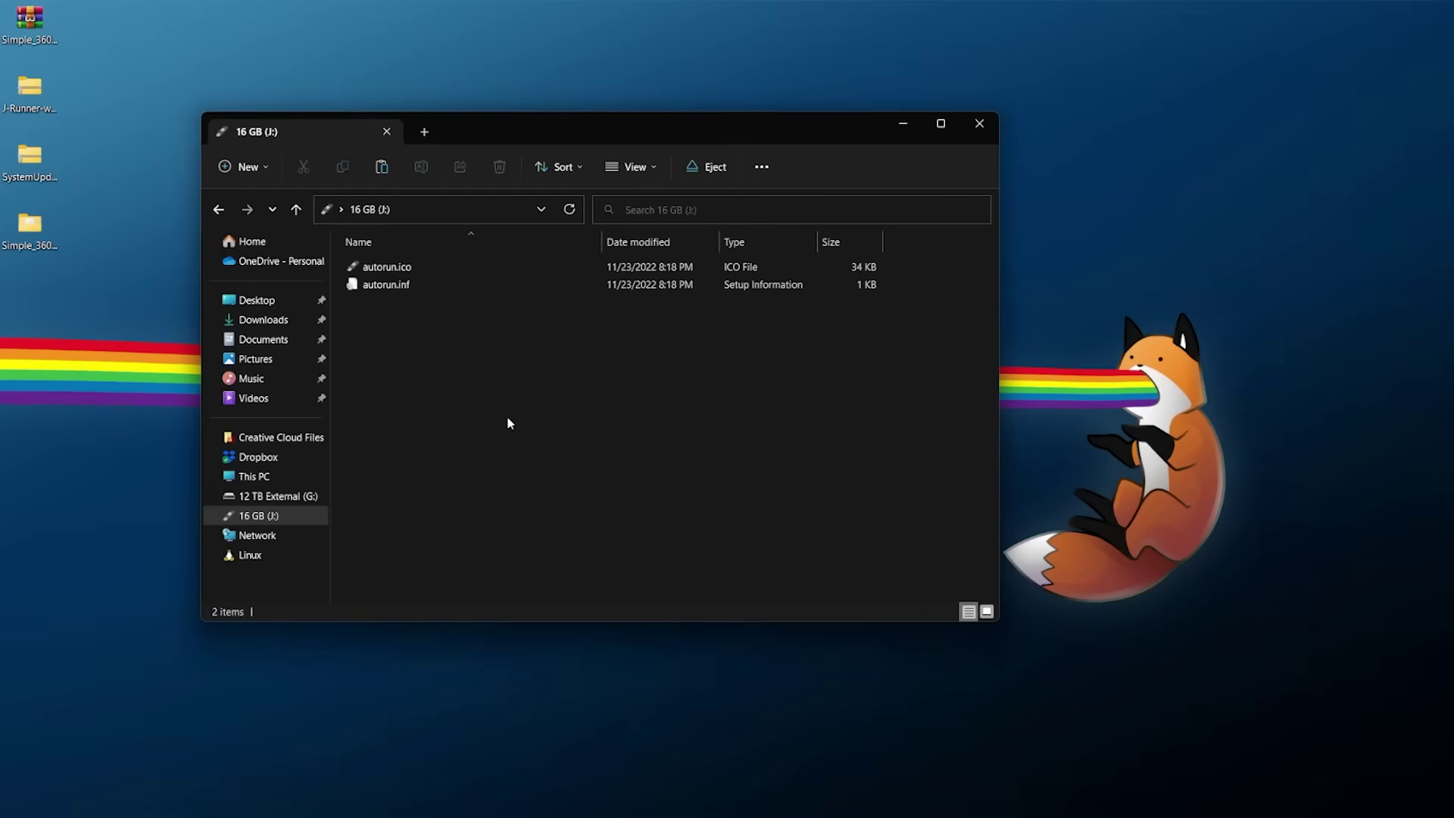
{"action": "left_click", "coordinate": [411, 302]}
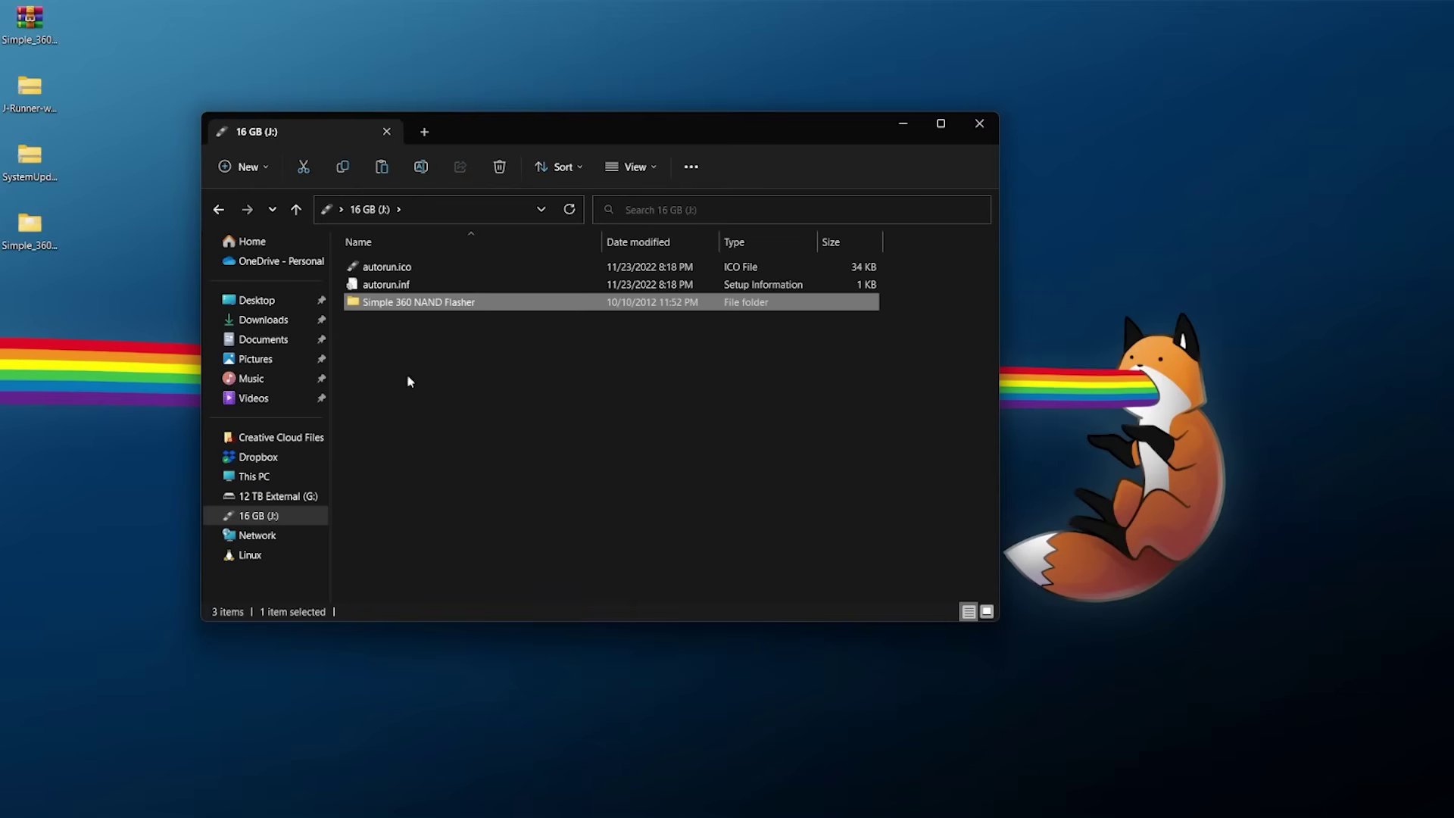
Step: Safely eject the 16 GB (J:) USB drive from This PC
{"action": "left_click", "coordinate": [274, 478]}
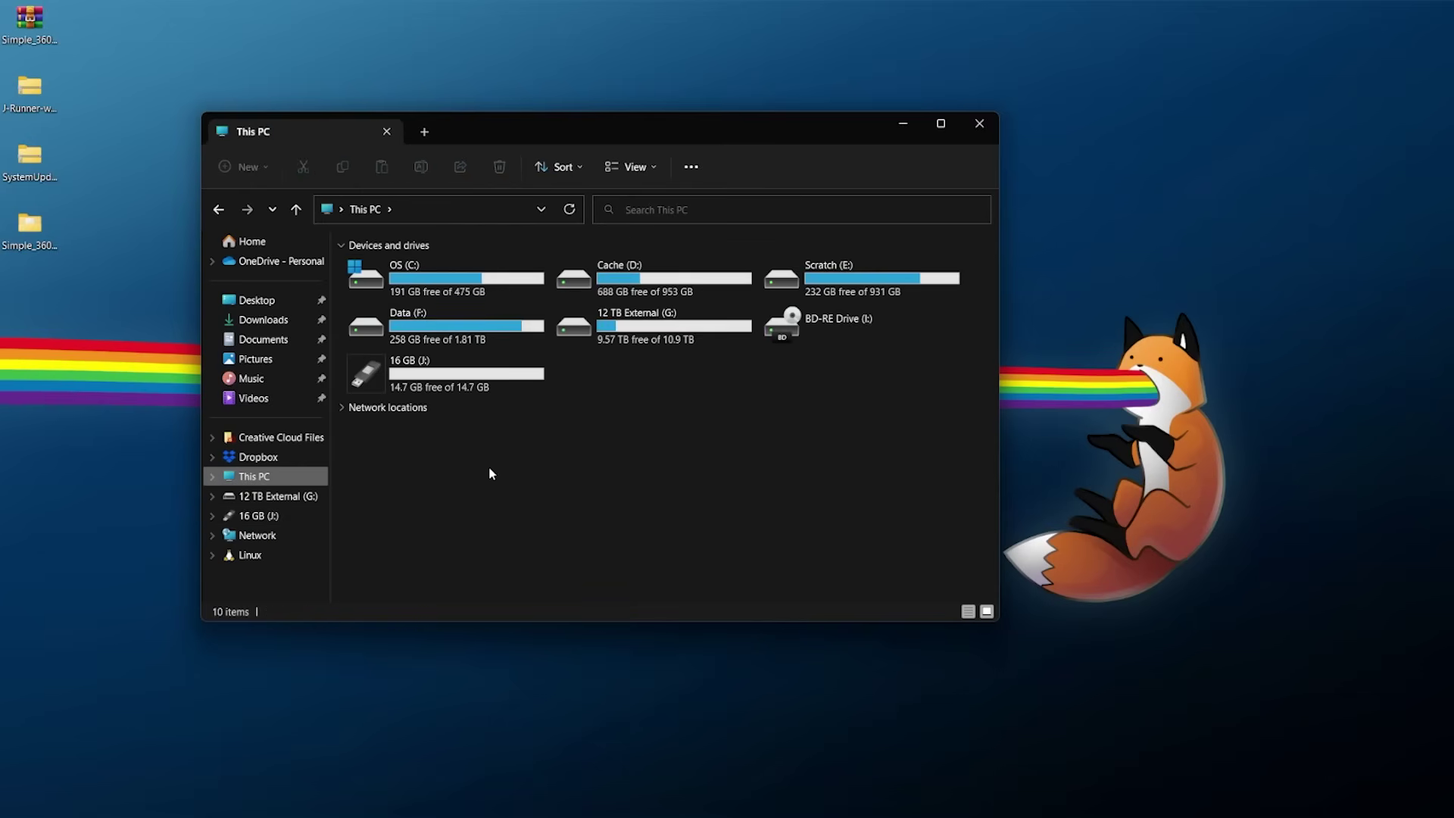
{"action": "right_click", "coordinate": [411, 371]}
{"action": "left_click", "coordinate": [451, 762]}
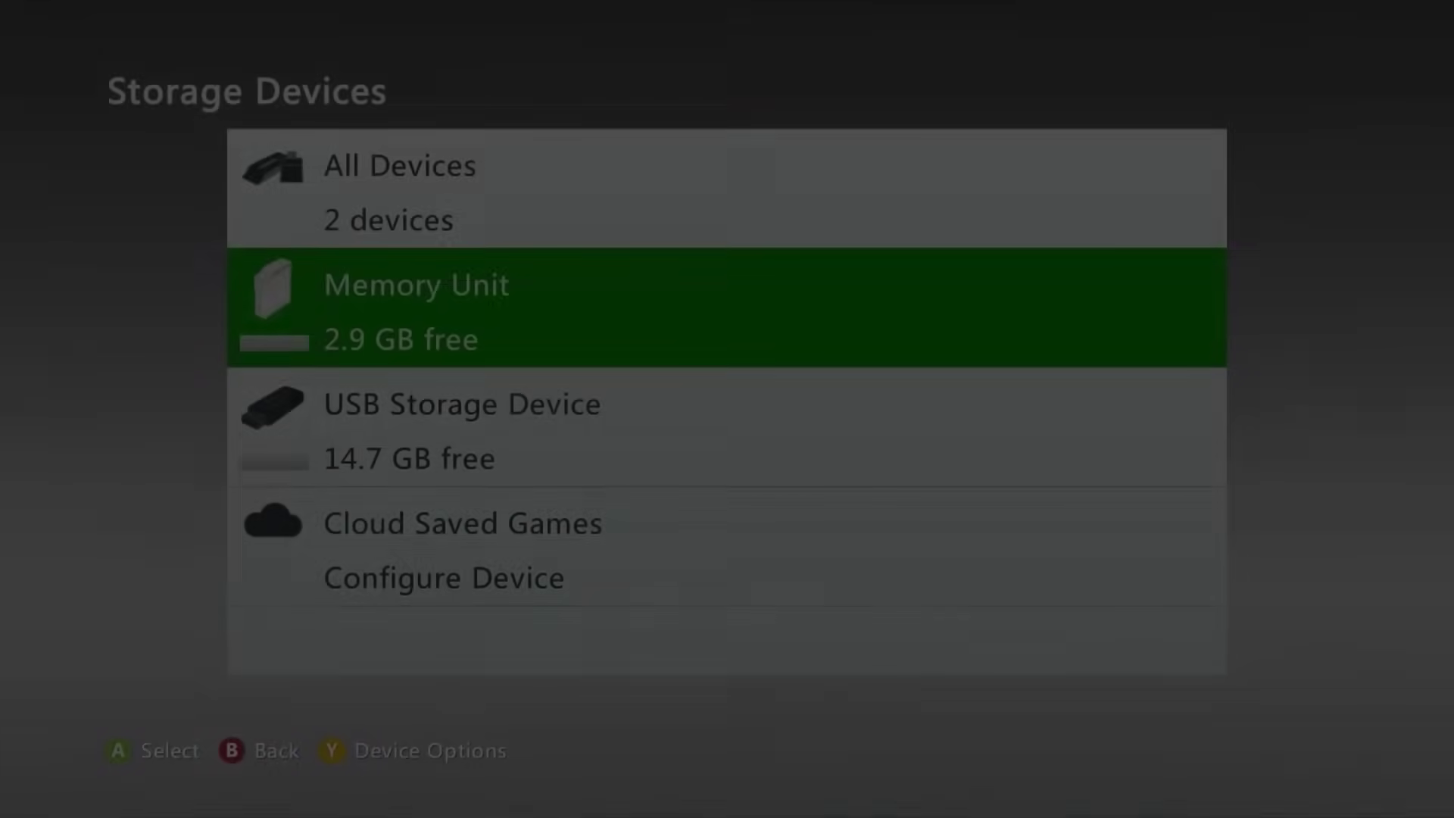
Step: Back out of Storage to the dashboard, then launch XeXMenu 1.1 from My Games
{"action": "key", "text": "Escape"}
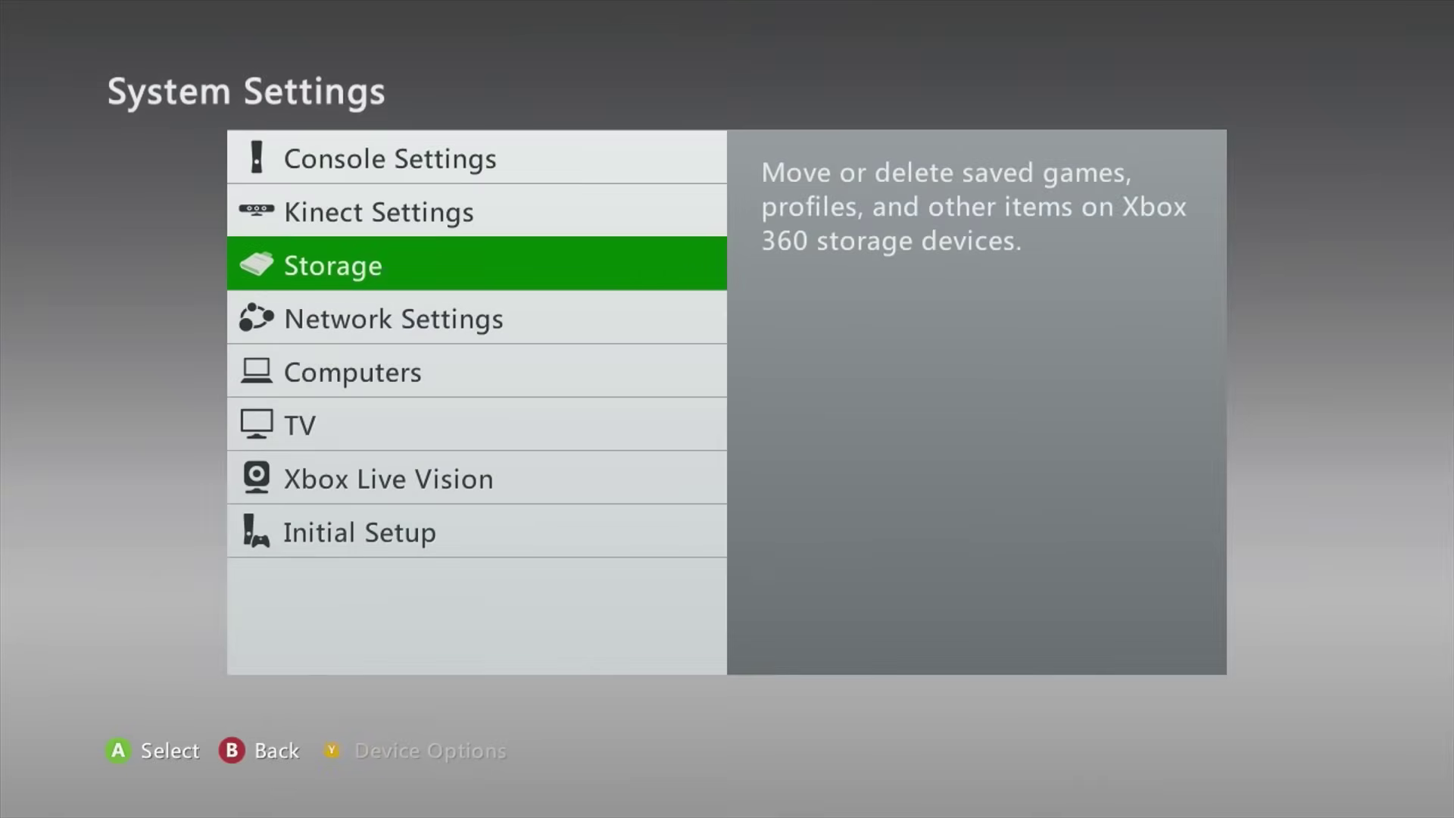
{"action": "key", "text": "Escape"}
{"action": "key", "text": "Right"}
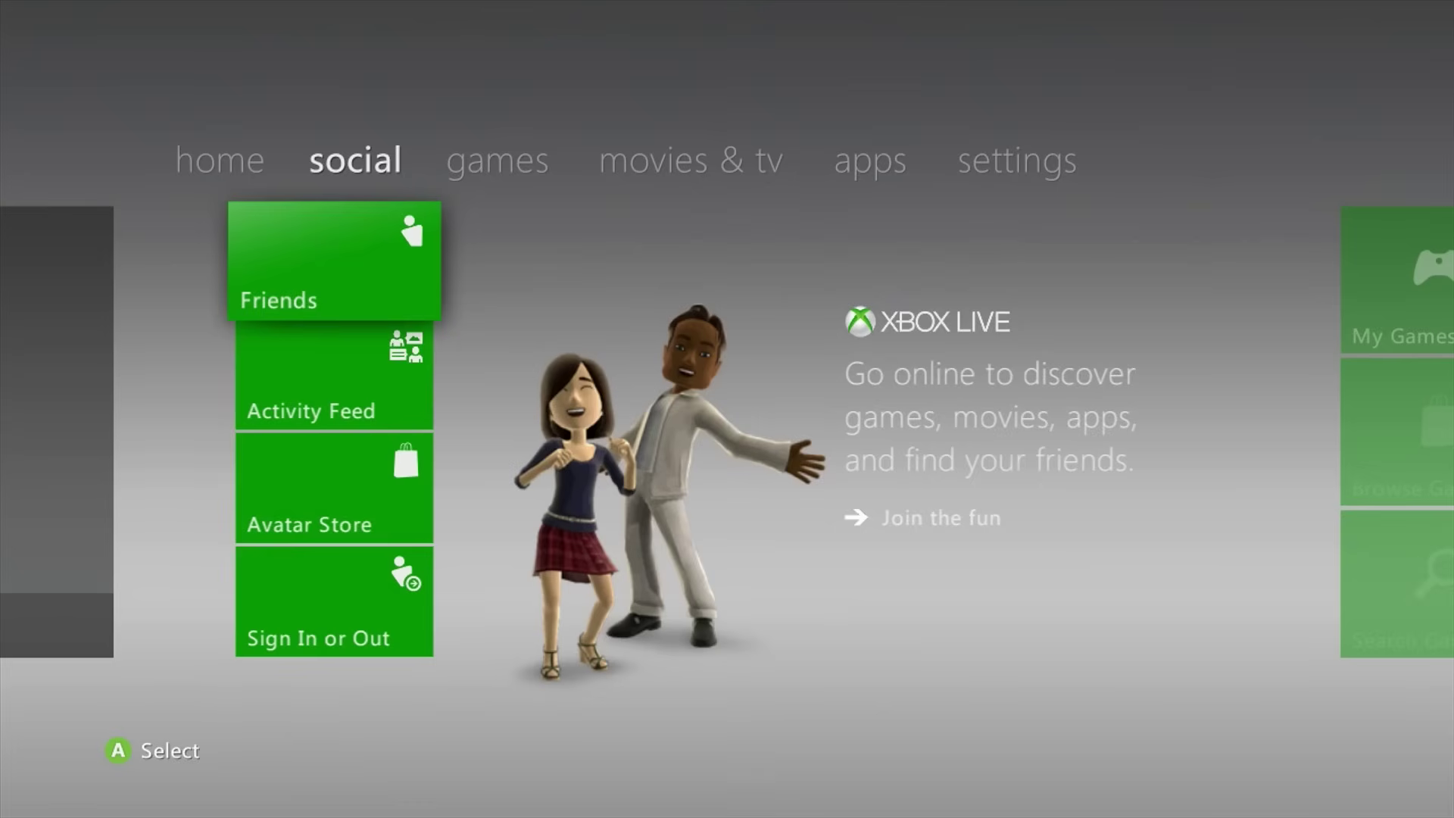
{"action": "key", "text": "Right"}
{"action": "key", "text": "Left"}
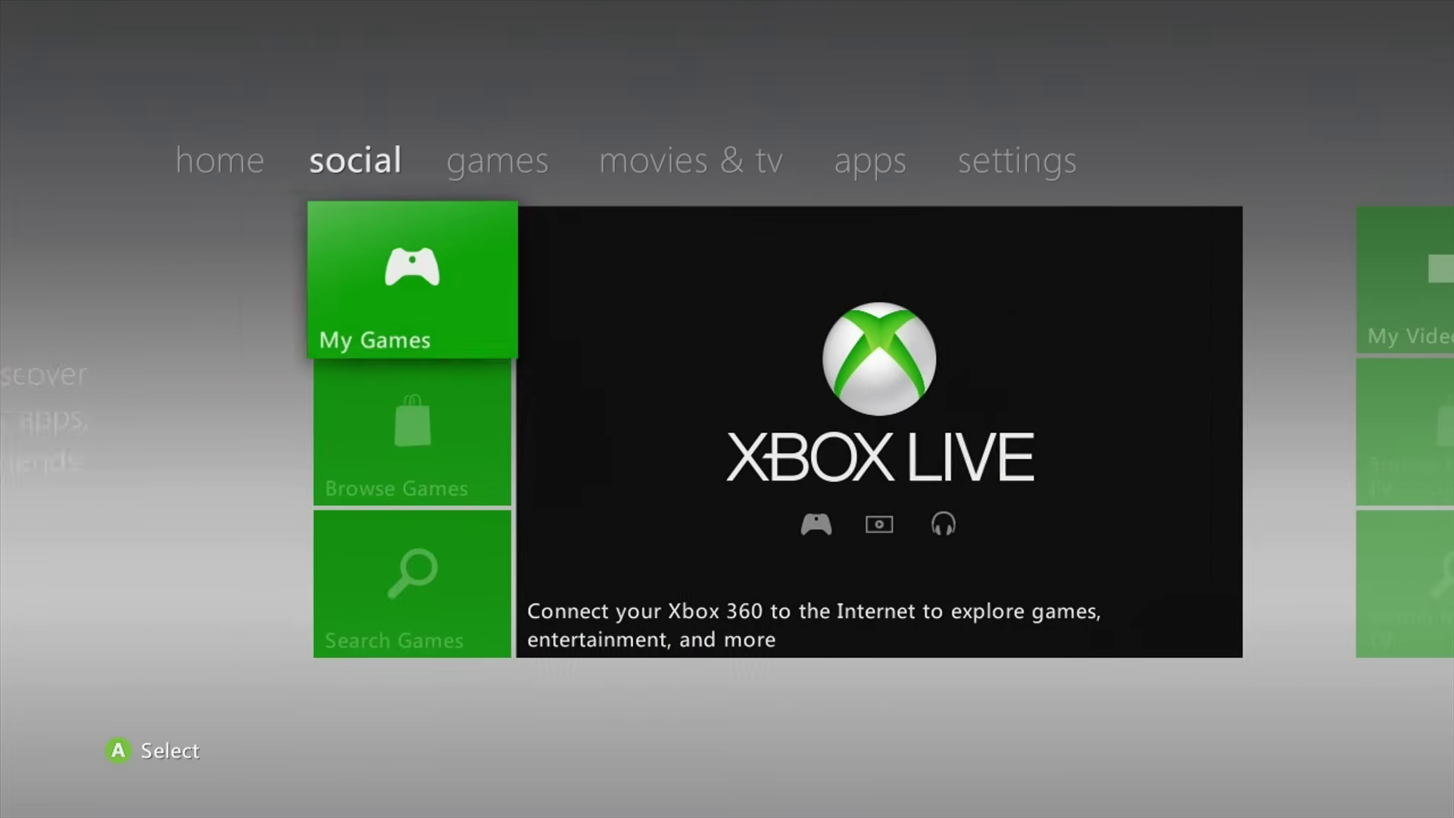
{"action": "key", "text": "Left"}
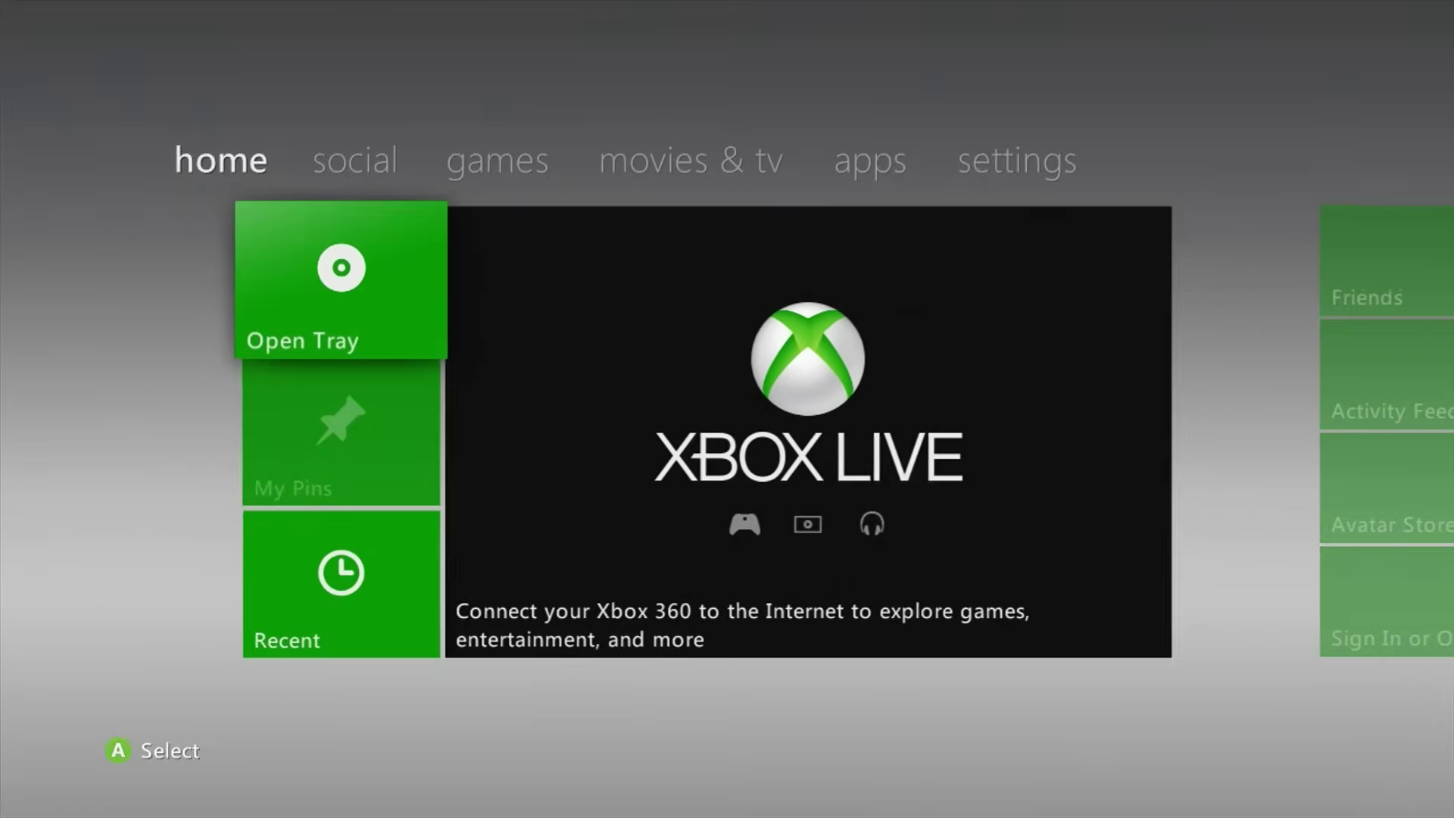
{"action": "key", "text": "Right"}
{"action": "key", "text": "Right"}
{"action": "key", "text": "Return"}
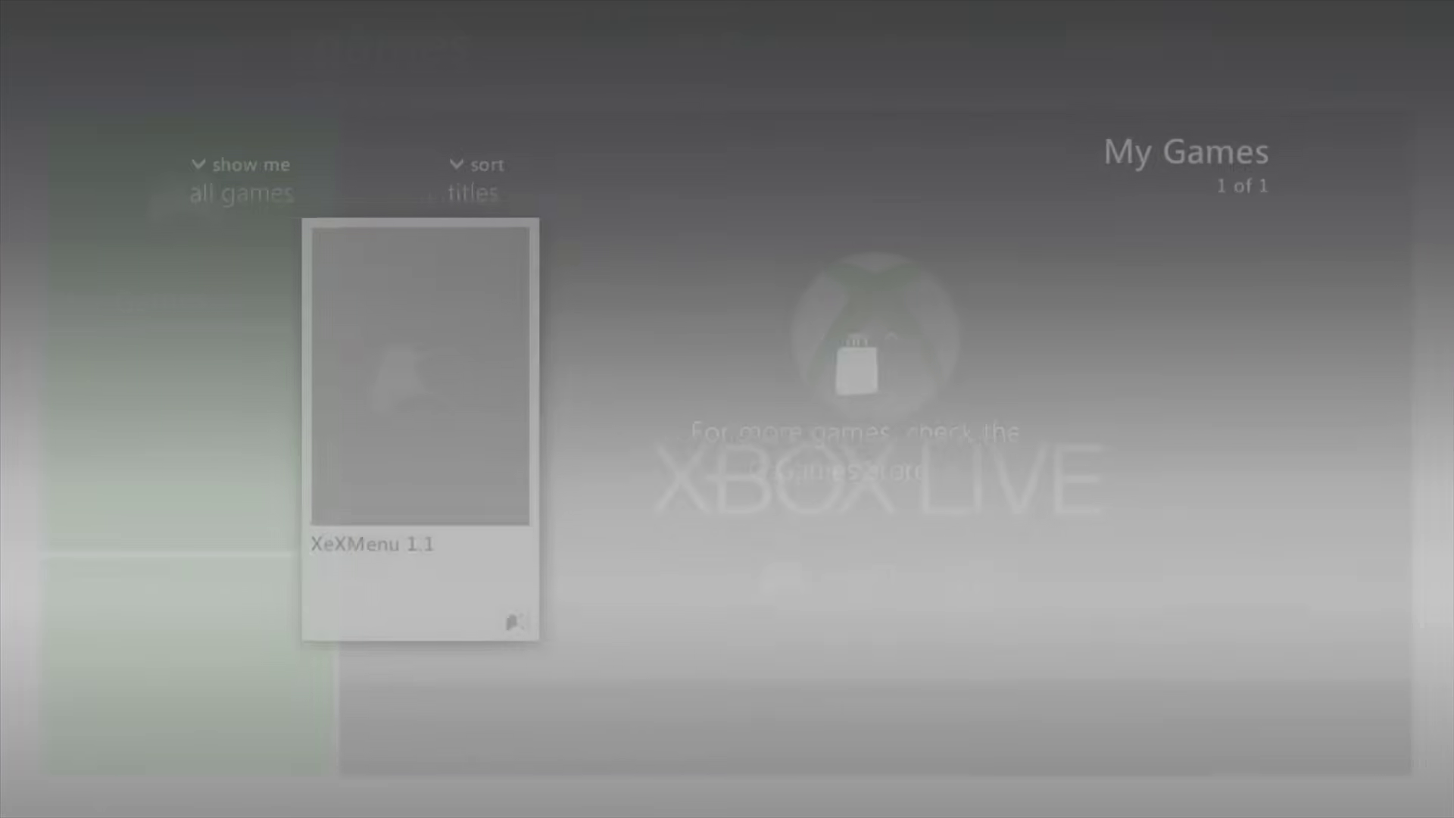
{"action": "key", "text": "Return"}
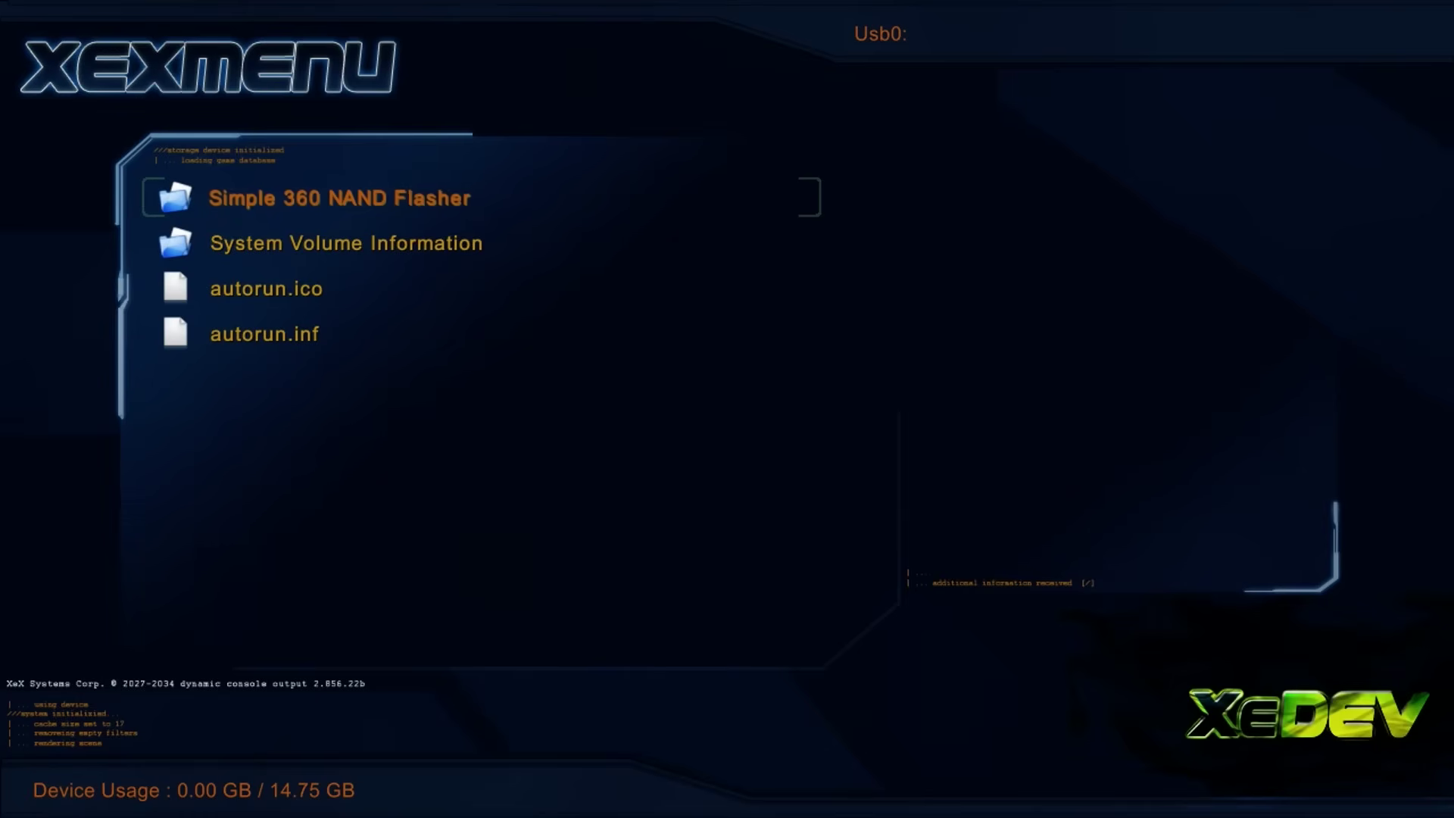
Step: Launch Default.xex from Usb0:\Simple 360 NAND Flasher and dump the NAND with Rawdump4G
{"action": "key", "text": "Return"}
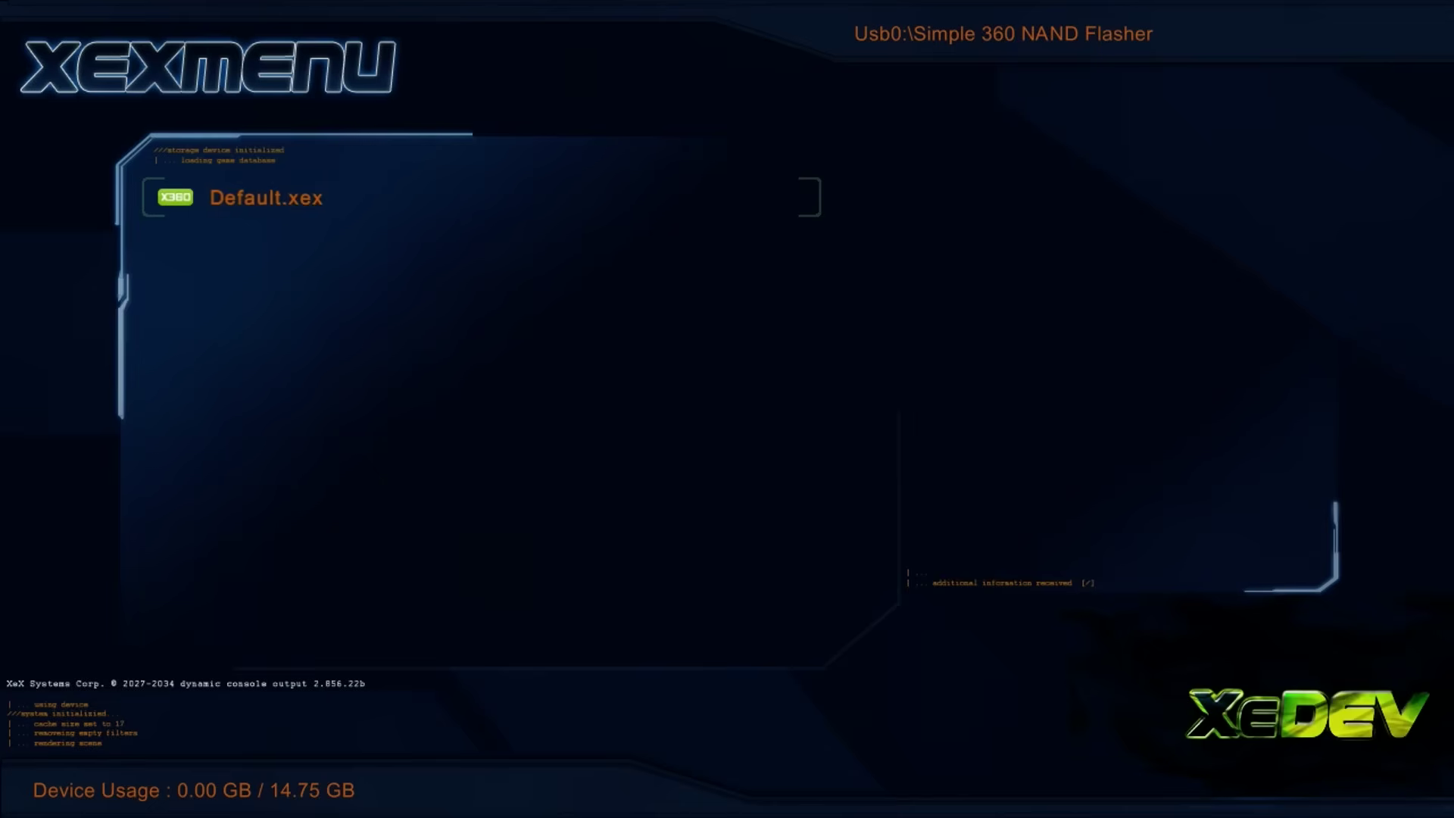
{"action": "key", "text": "Return"}
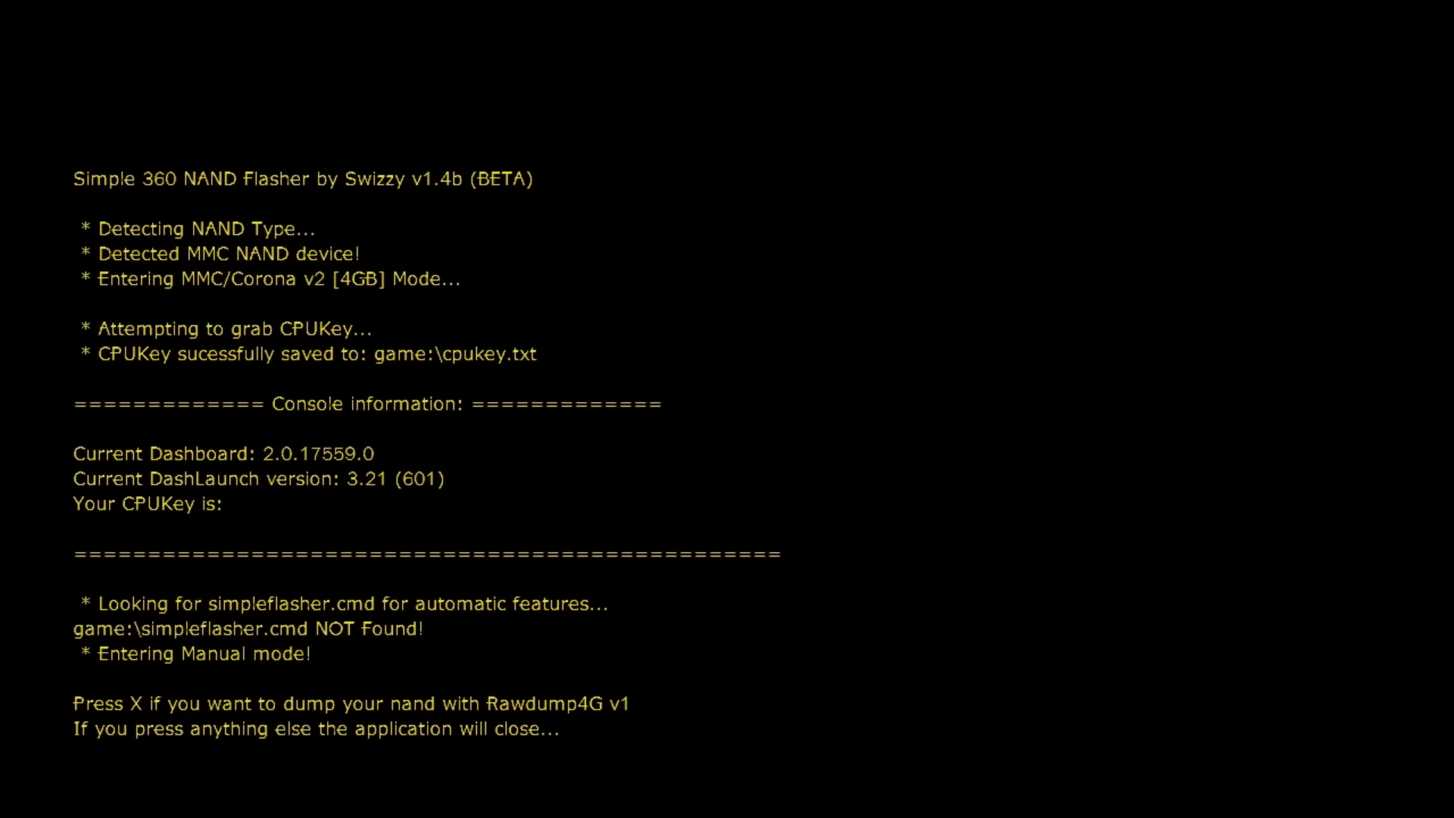
{"action": "key", "text": "x"}
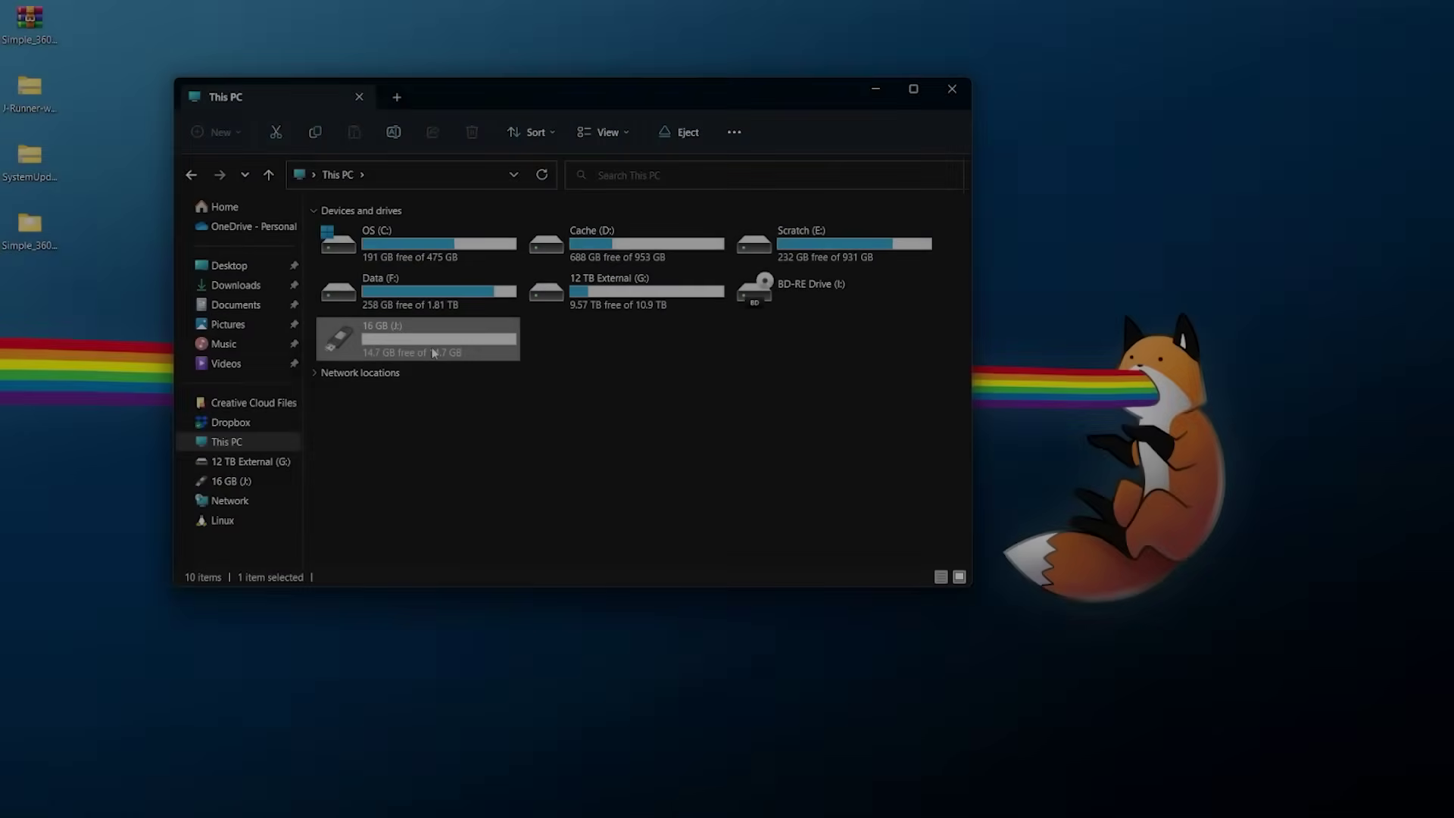
Step: Copy flashdmp.bin and cpukey.txt from J:\Simple 360 NAND Flasher
{"action": "double_click", "coordinate": [425, 351]}
{"action": "double_click", "coordinate": [352, 233]}
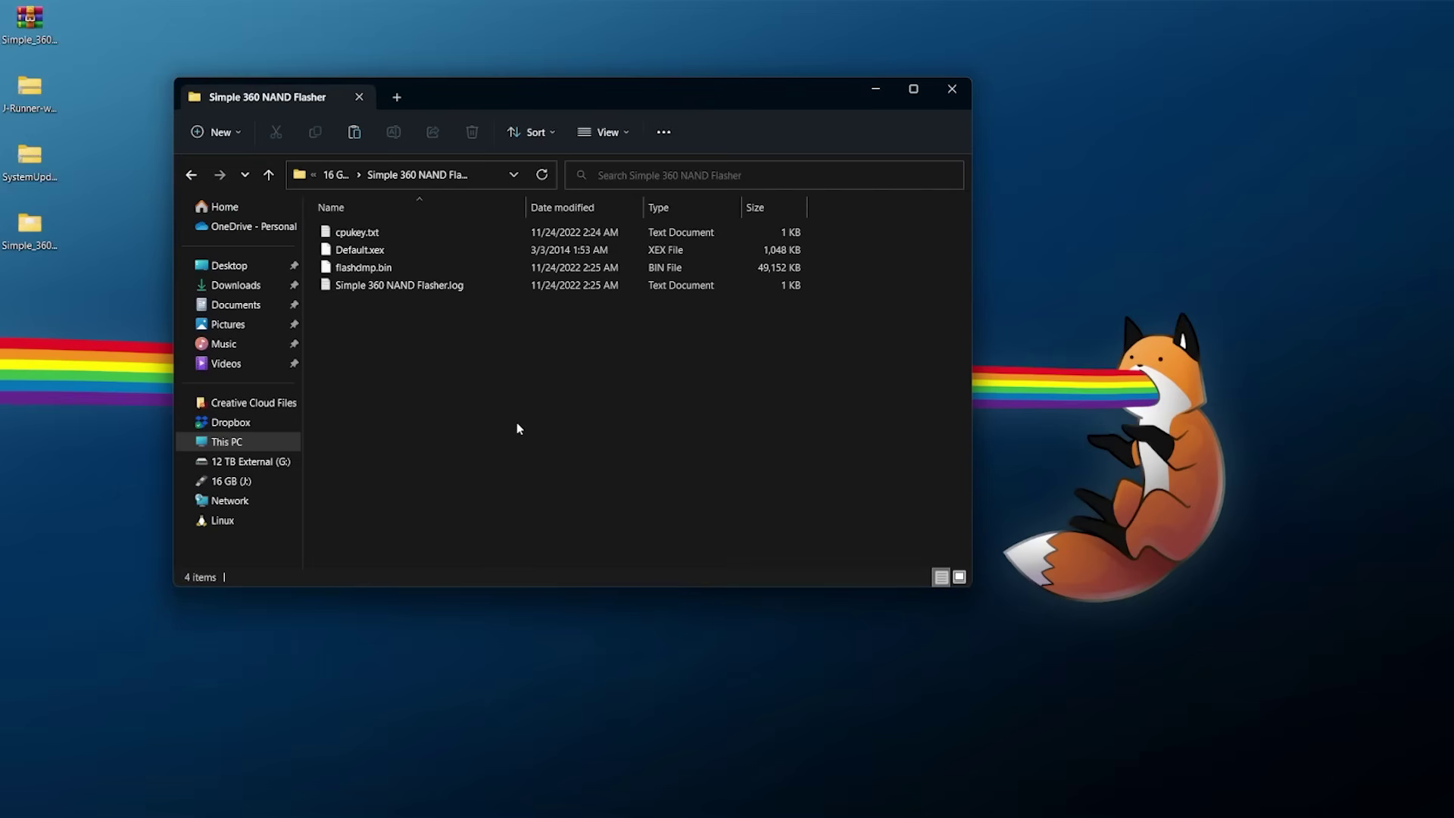
{"action": "left_click", "coordinate": [393, 263]}
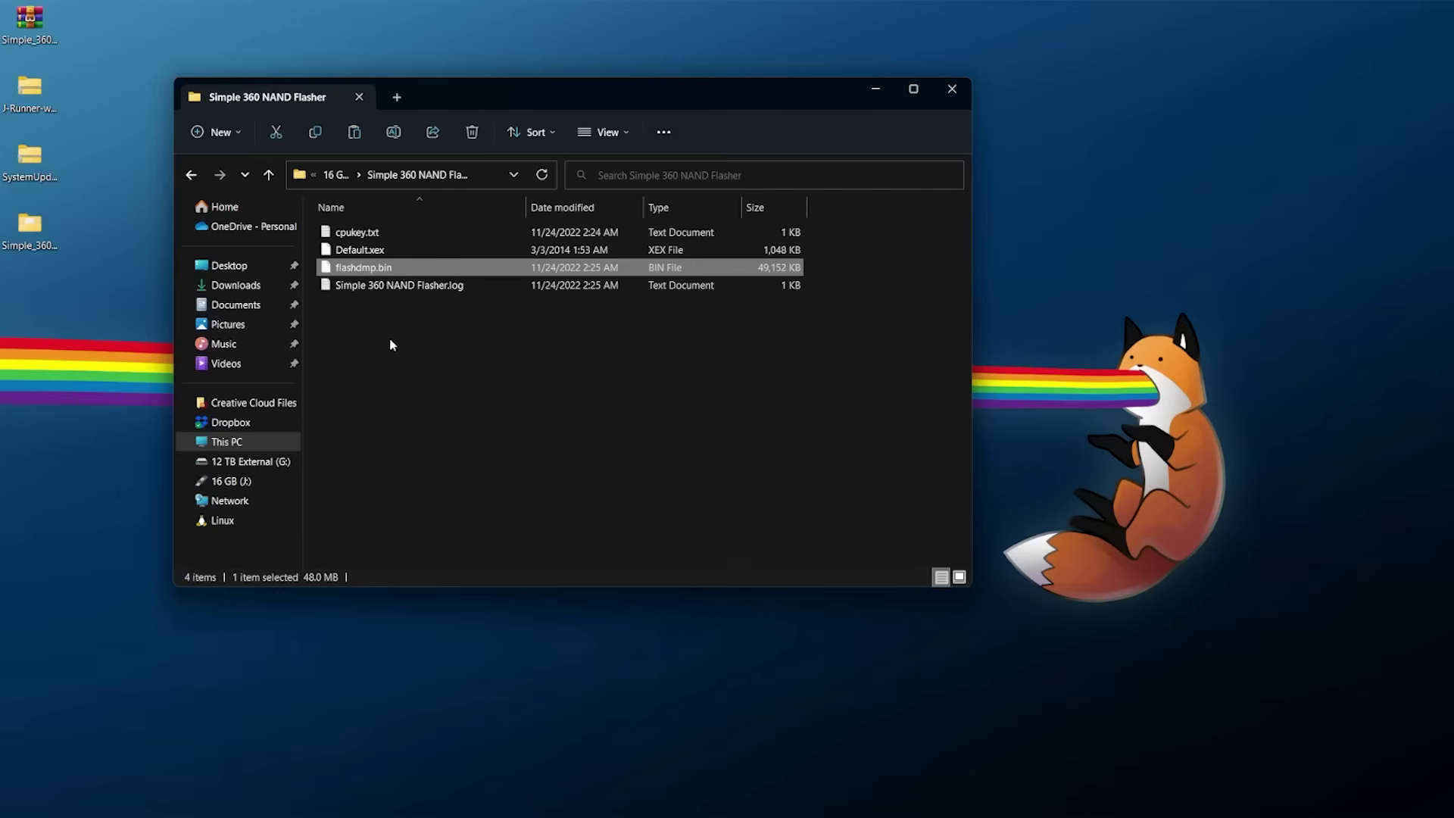
{"action": "left_click", "coordinate": [374, 235], "text": "ctrl"}
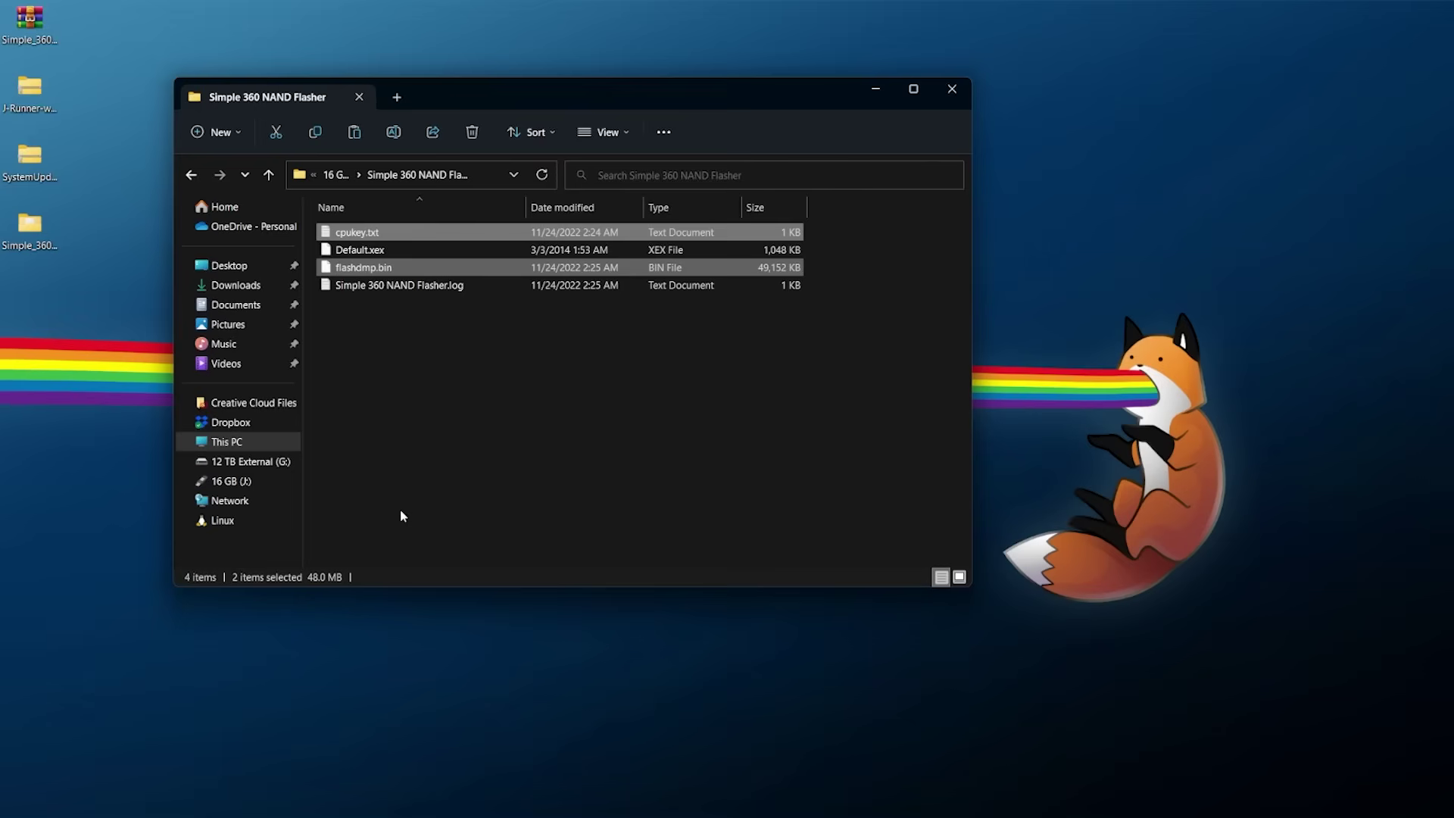
{"action": "right_click", "coordinate": [375, 231]}
{"action": "left_click", "coordinate": [477, 659]}
Step: Create a new desktop folder named 'Console NAND'
{"action": "right_click", "coordinate": [51, 291]}
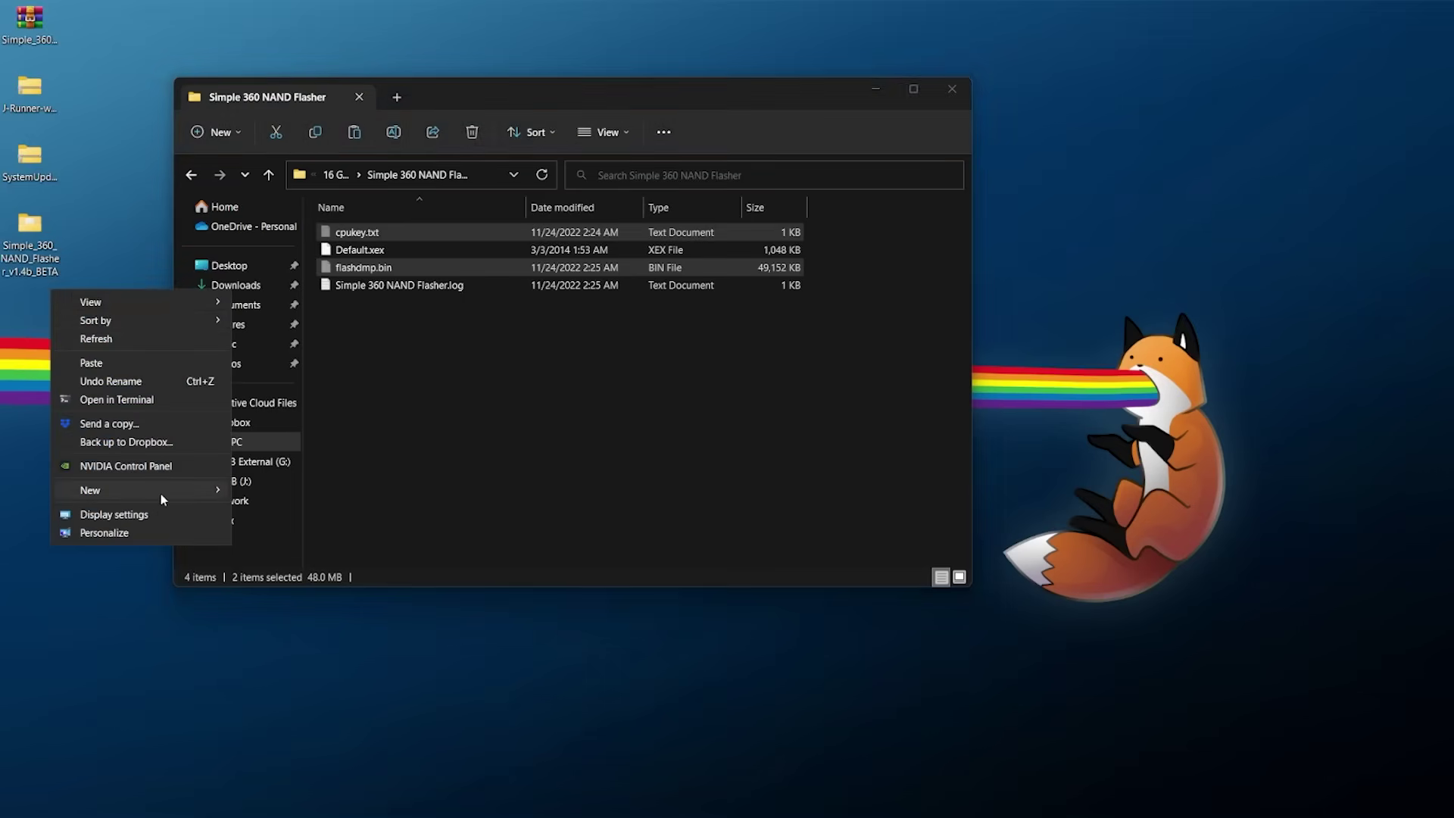
{"action": "mouse_move", "coordinate": [160, 491]}
{"action": "left_click", "coordinate": [291, 496]}
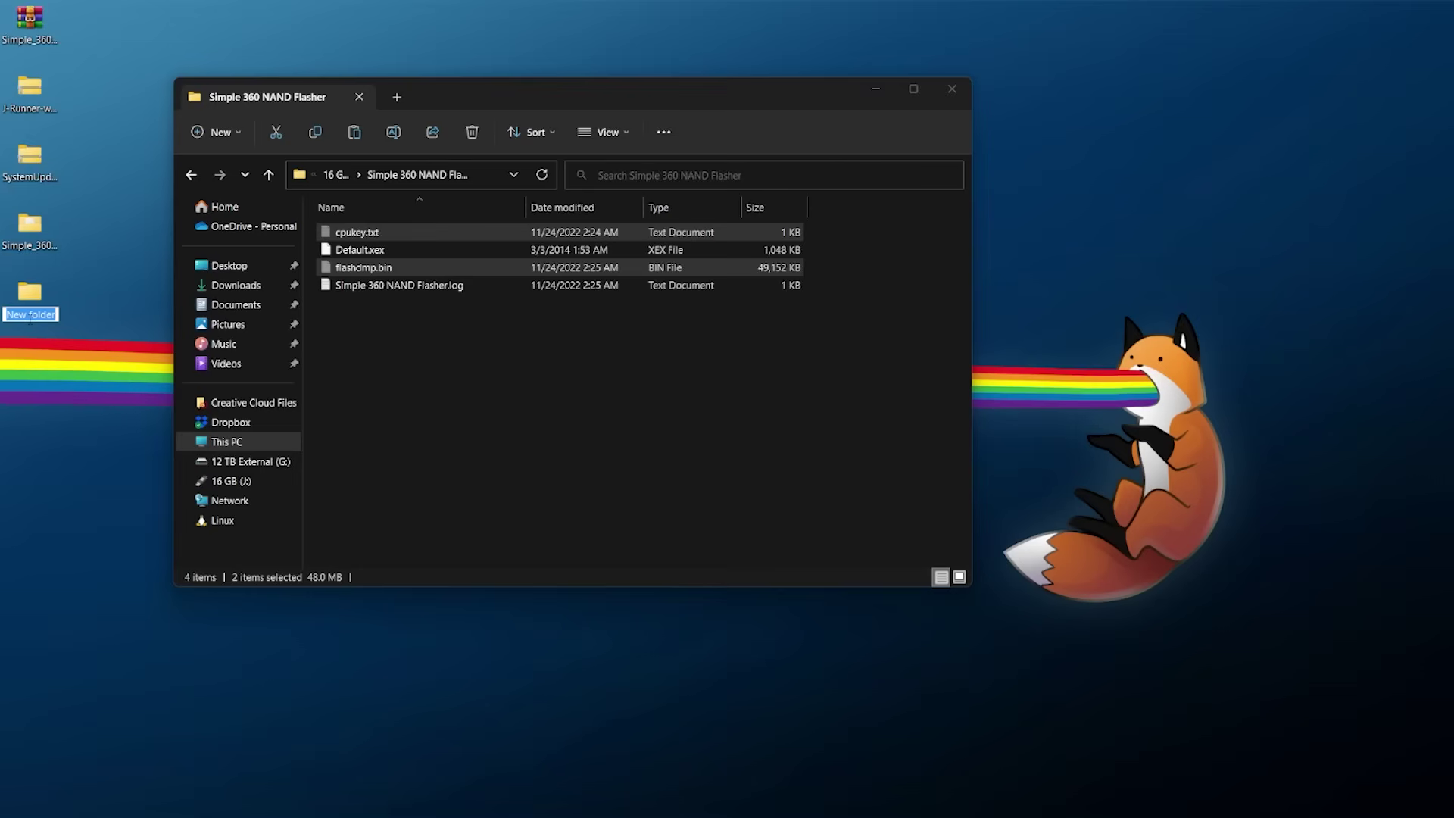
{"action": "type", "text": "Console NAND"}
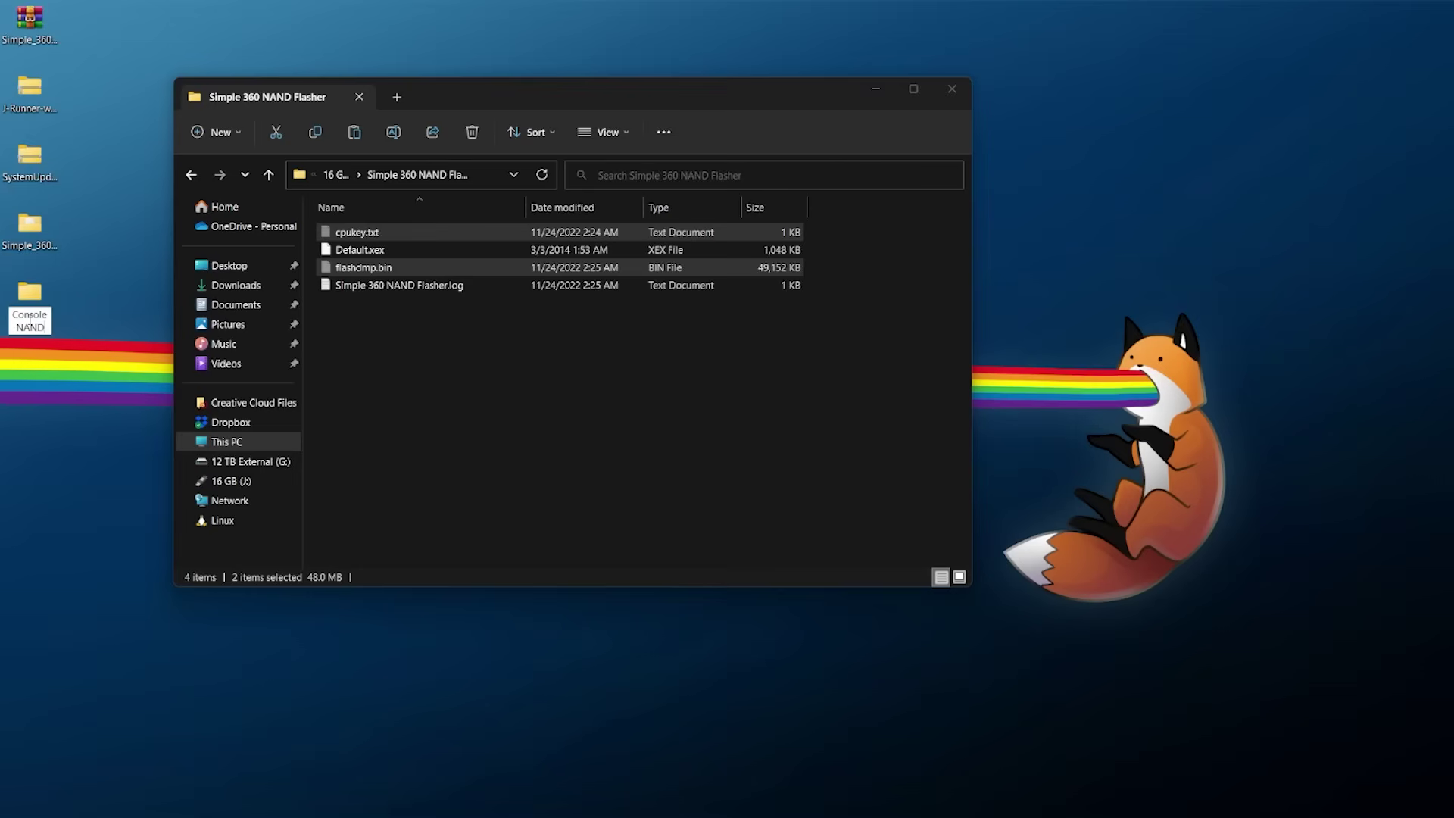
{"action": "key", "text": "Return"}
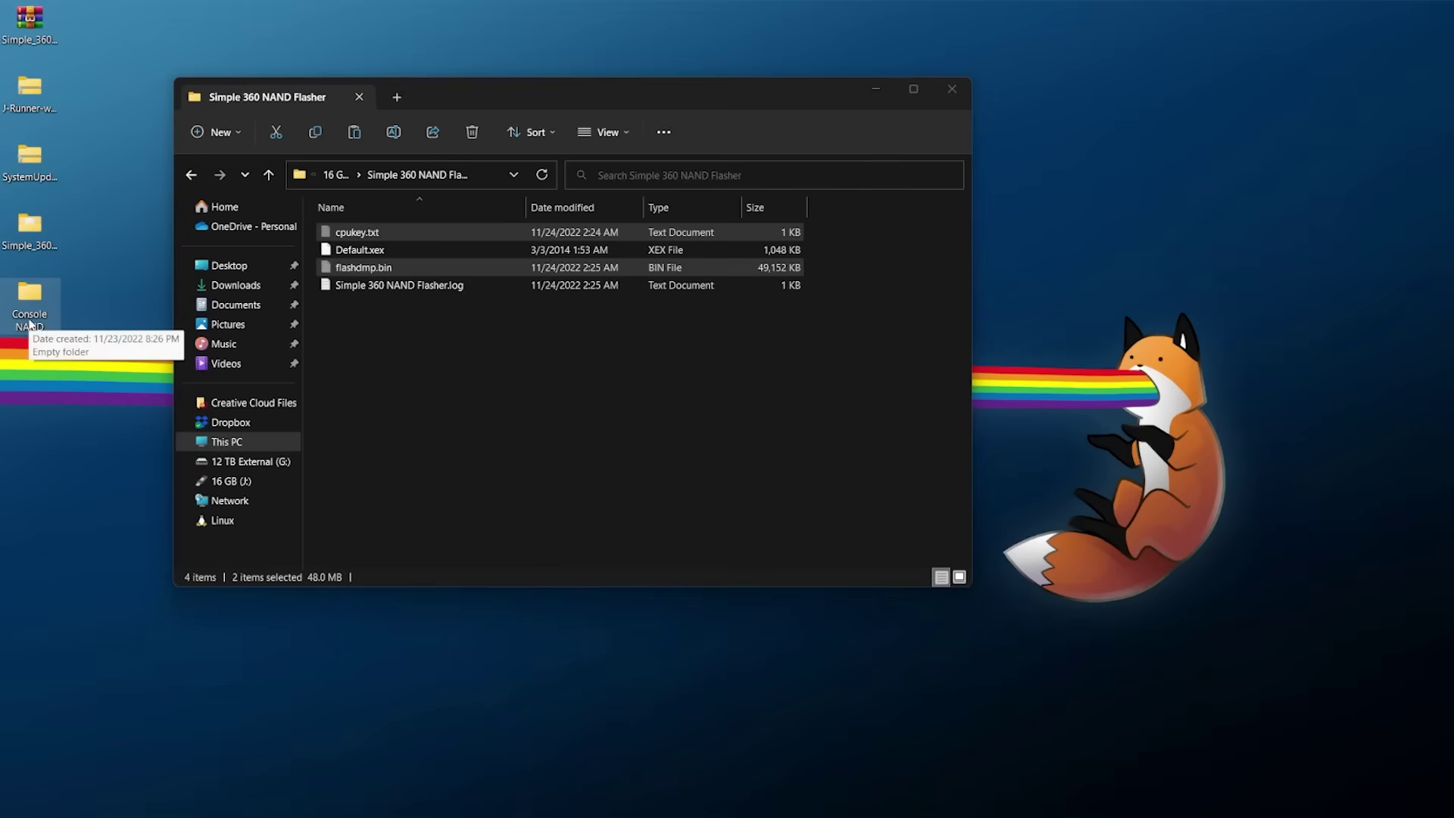
Step: Paste cpukey.txt and flashdmp.bin into the Console NAND folder
{"action": "left_click", "coordinate": [390, 268]}
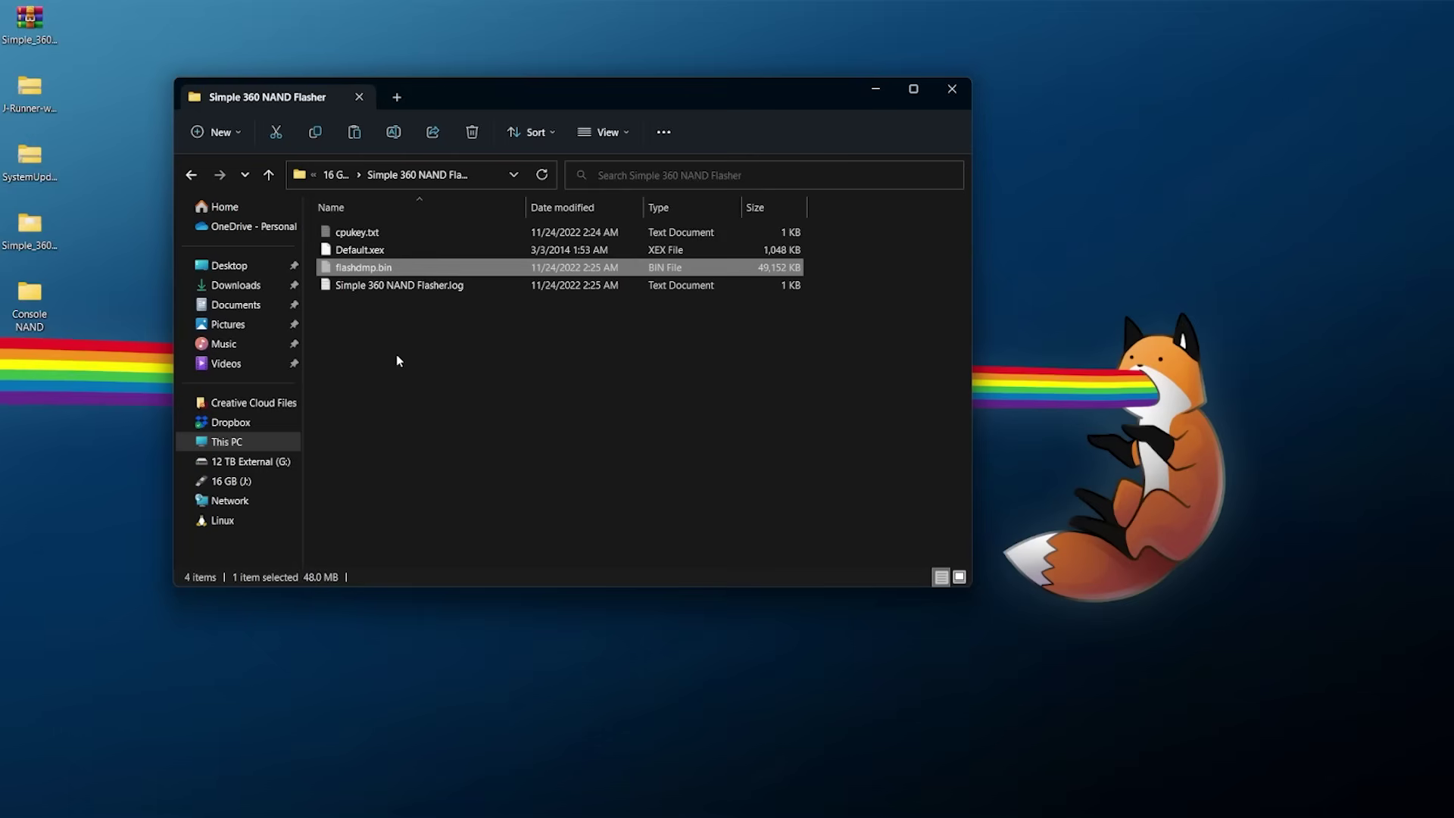
{"action": "left_click", "coordinate": [386, 236]}
{"action": "left_click", "coordinate": [401, 271]}
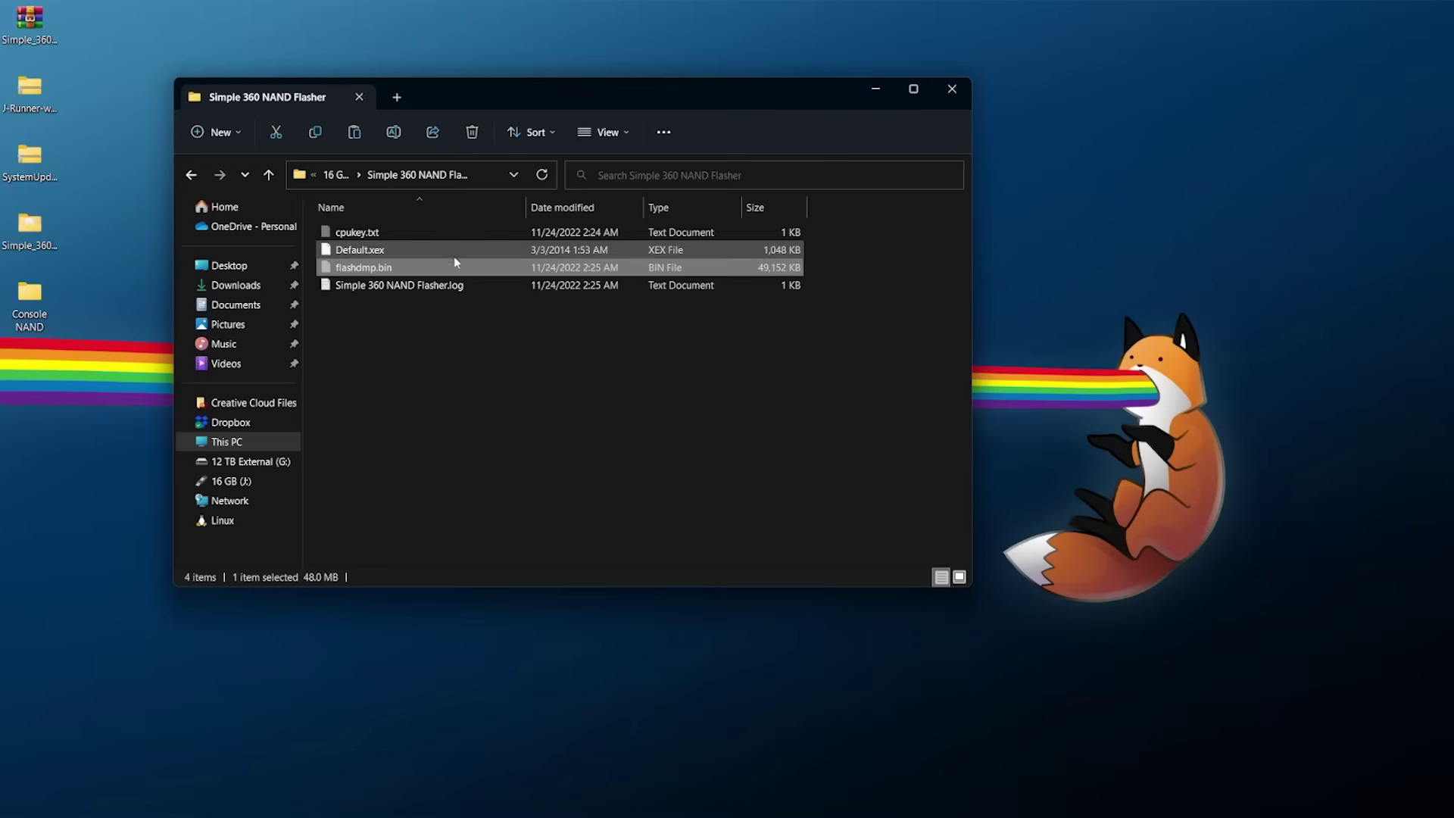
{"action": "double_click", "coordinate": [34, 307]}
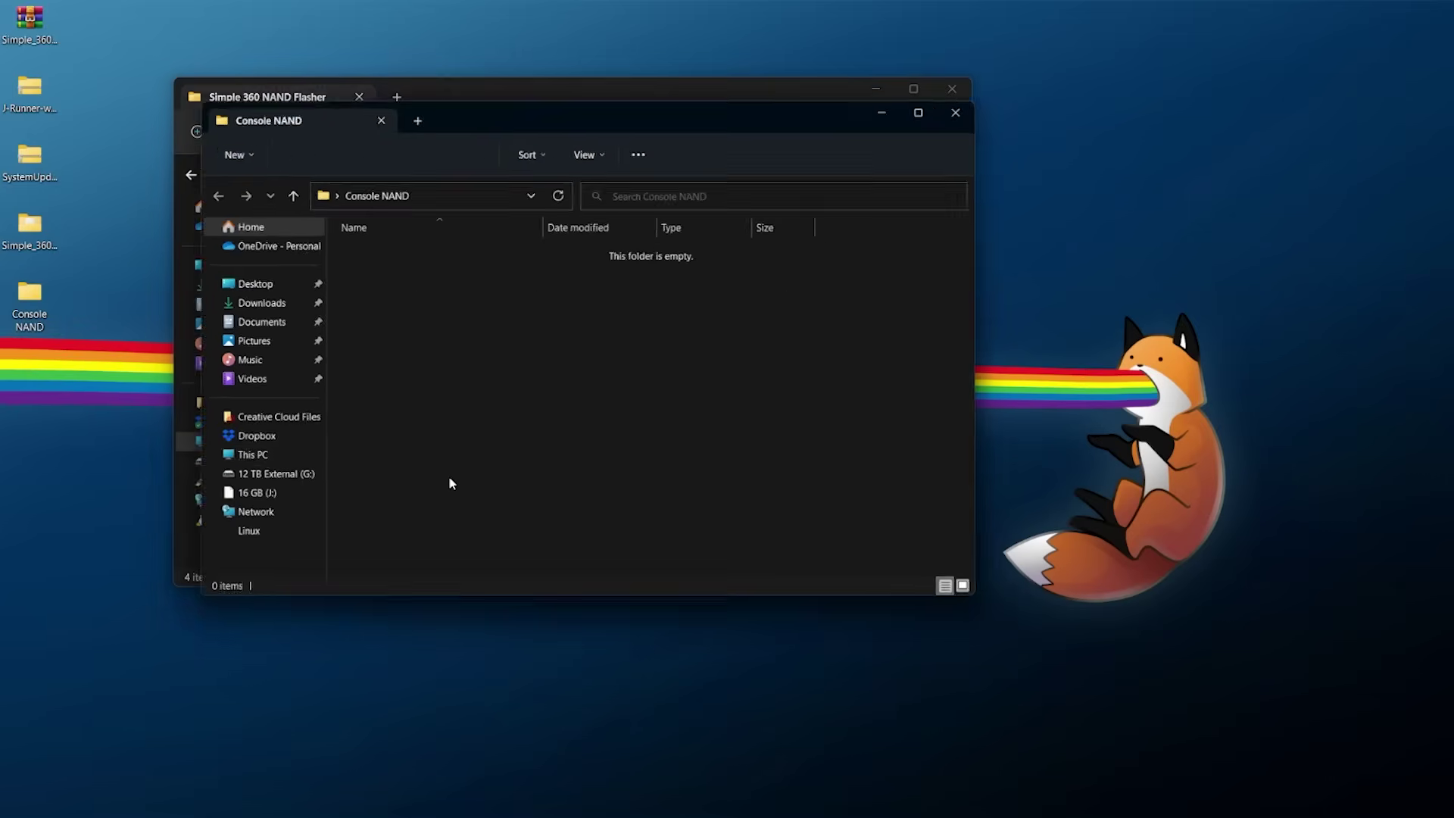
{"action": "right_click", "coordinate": [429, 318]}
{"action": "left_click", "coordinate": [455, 429]}
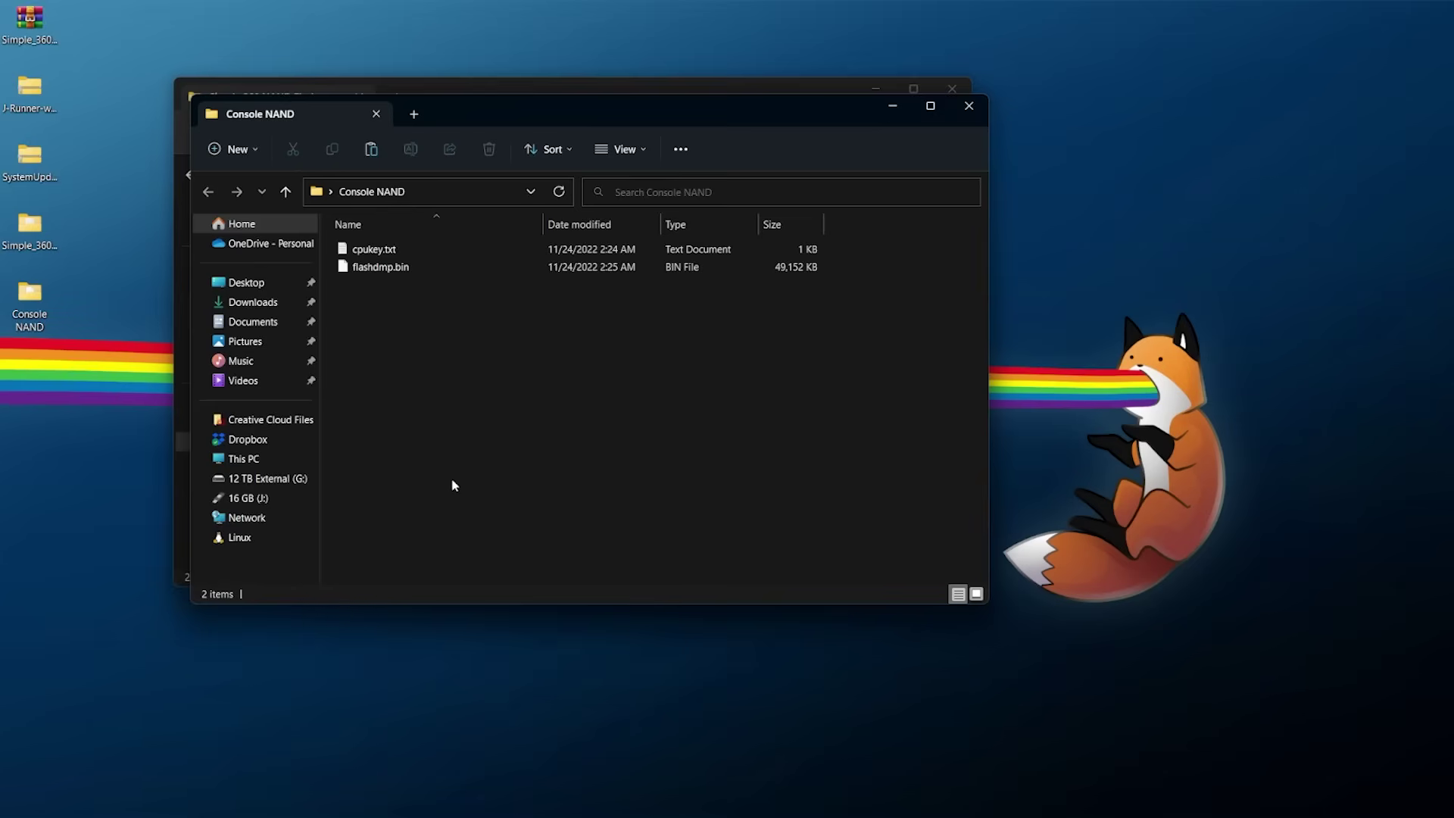
Step: Extract the J-Runner zip with 7-Zip into a J-Runner-with-Extras desktop folder
{"action": "left_click", "coordinate": [893, 105]}
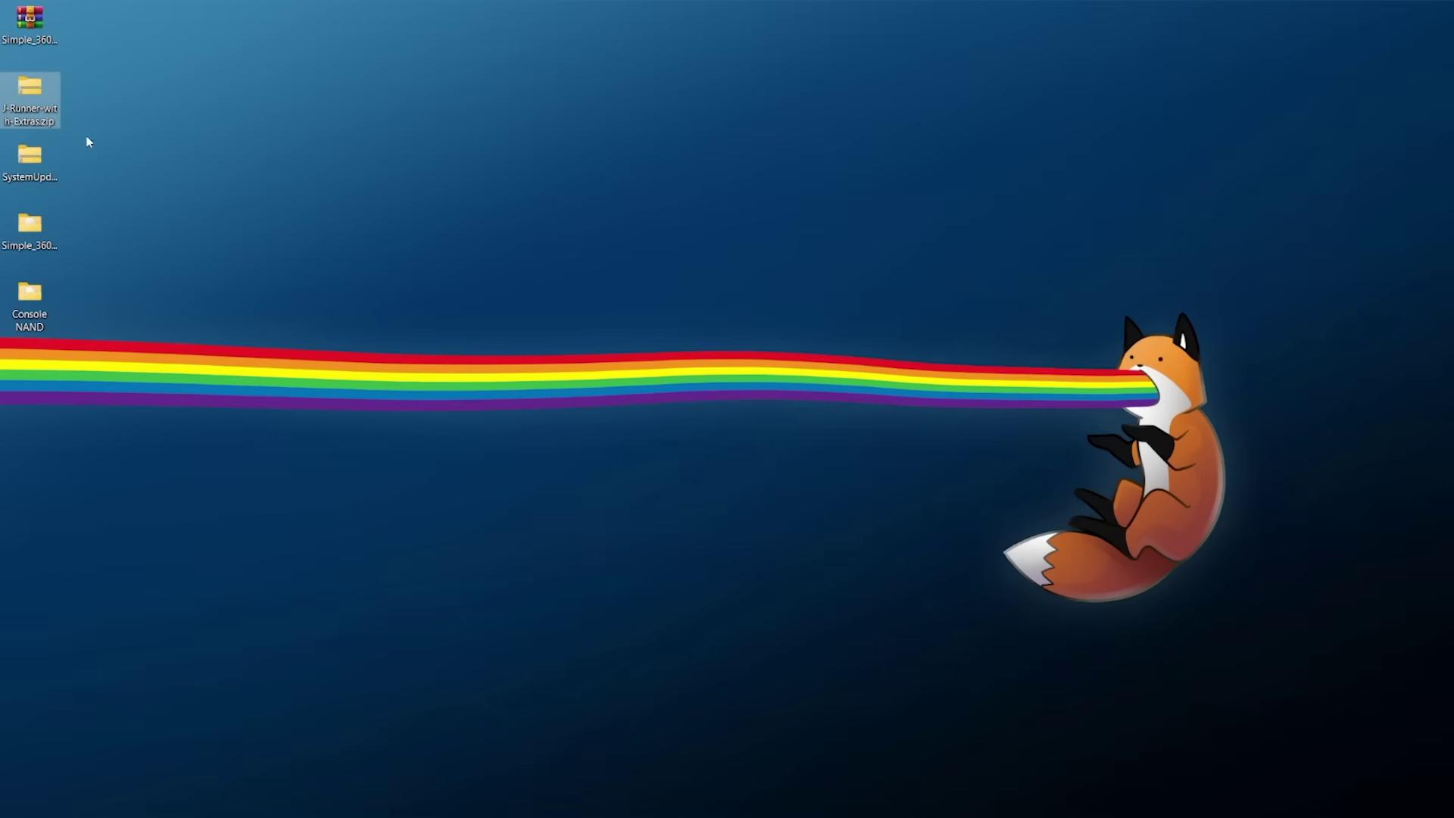
{"action": "right_click", "coordinate": [38, 99]}
{"action": "mouse_move", "coordinate": [97, 231]}
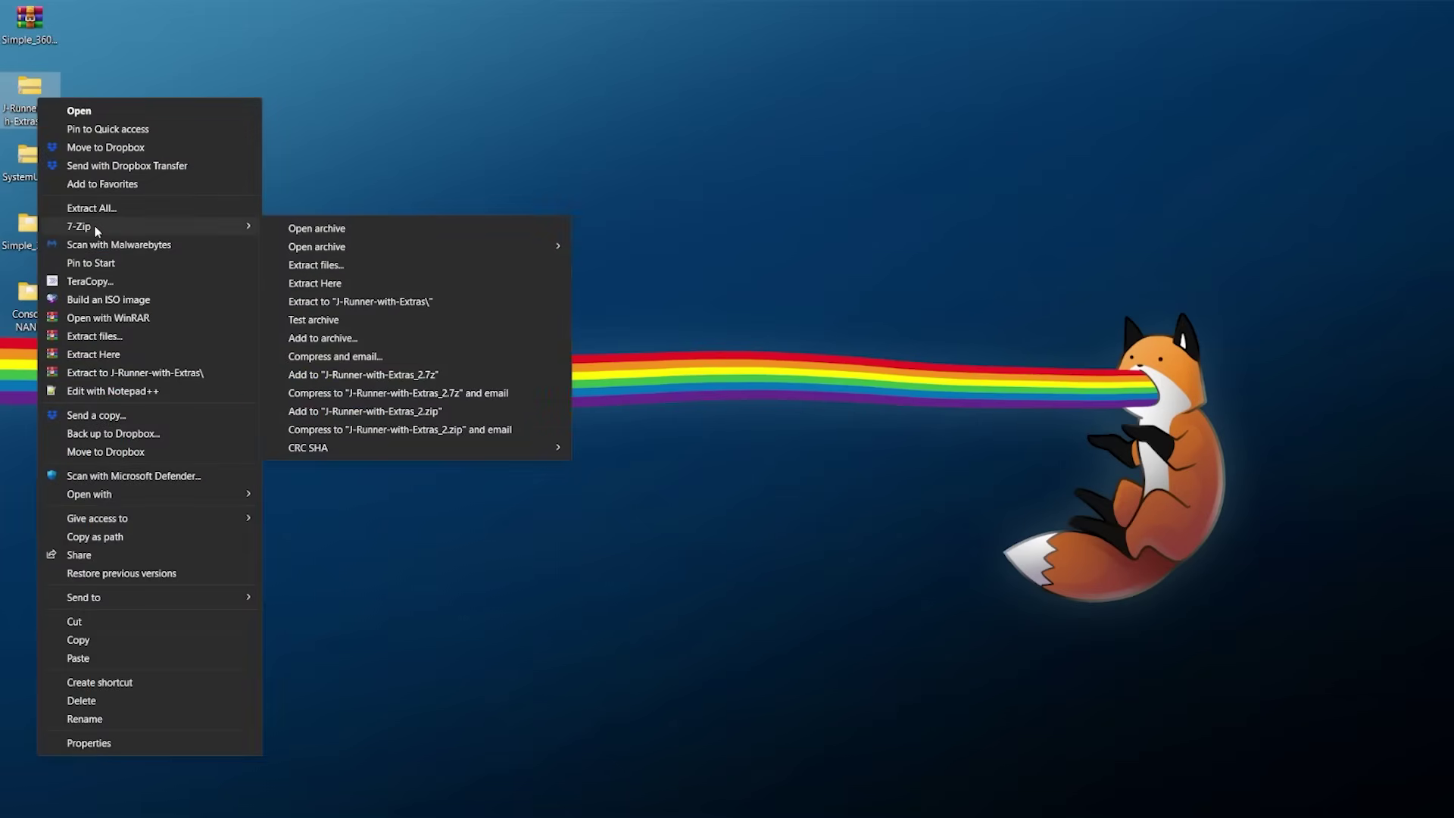
{"action": "left_click", "coordinate": [370, 303]}
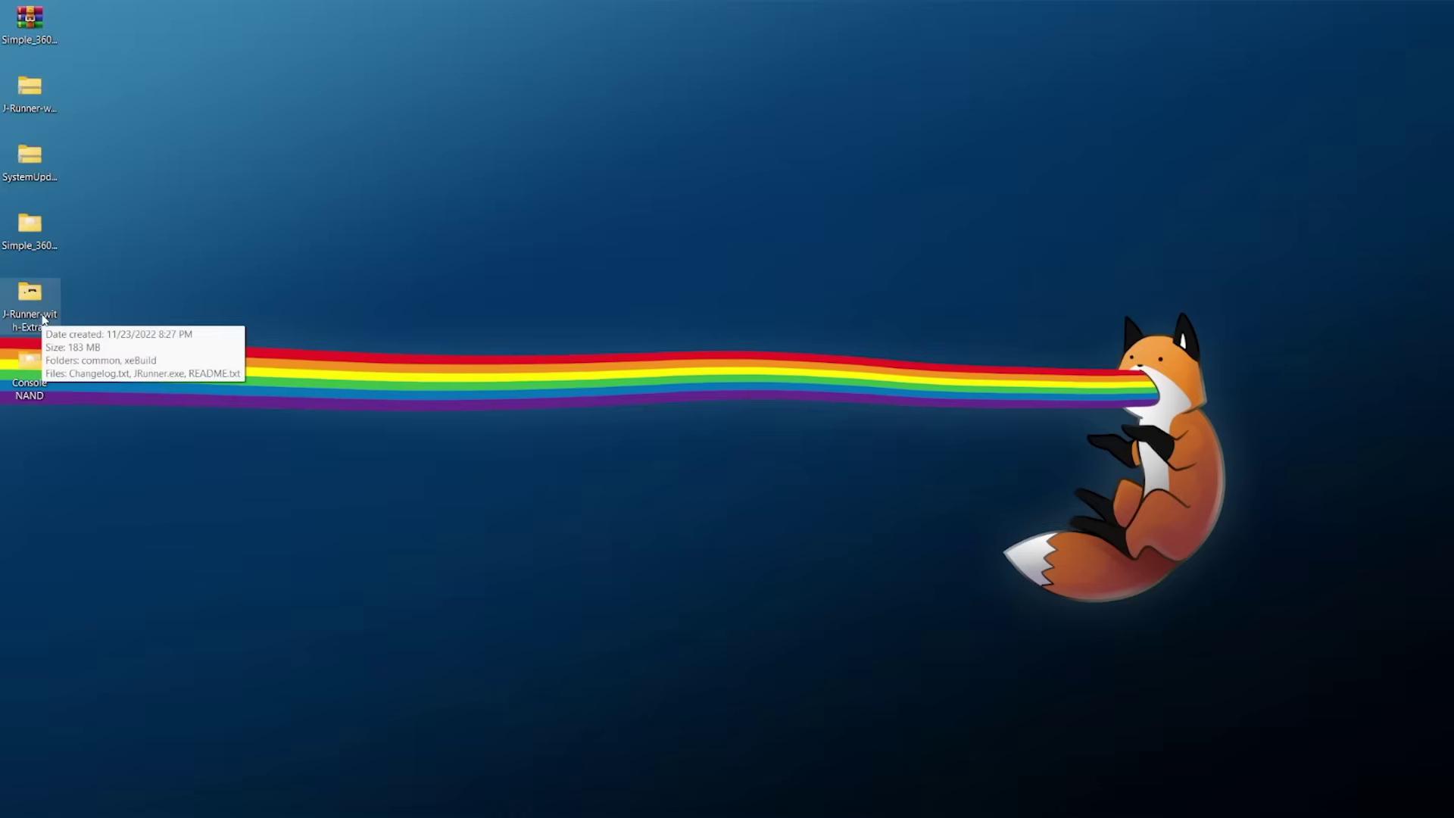
Step: Start JRunner.exe from the extracted J-Runner-with-Extras folder
{"action": "double_click", "coordinate": [45, 310]}
{"action": "left_click", "coordinate": [376, 285]}
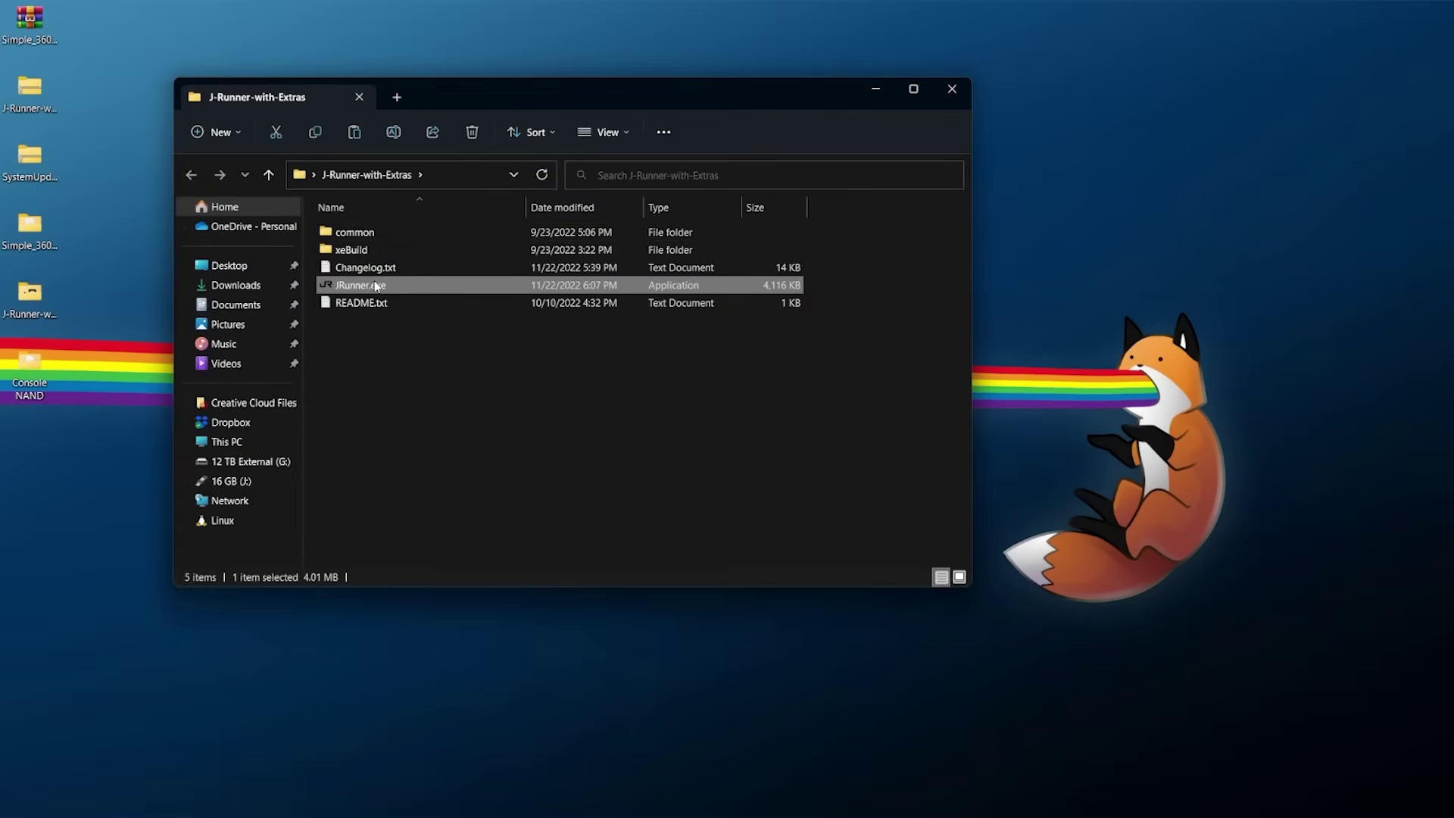
{"action": "double_click", "coordinate": [404, 288]}
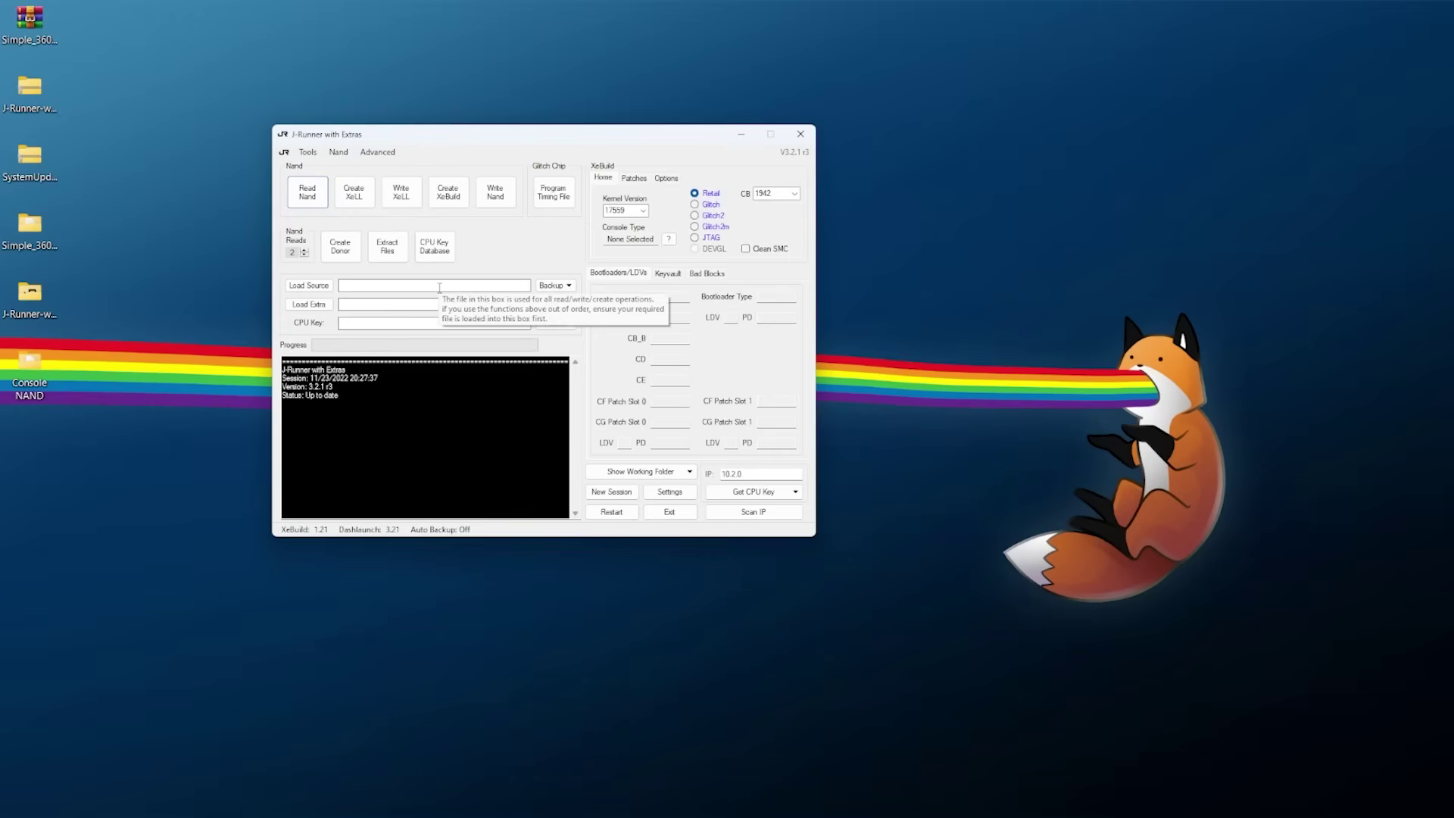
Step: Load Console NAND\flashdmp.bin as the source and review its Bad Blocks and Keyvault tabs
{"action": "left_click", "coordinate": [314, 286]}
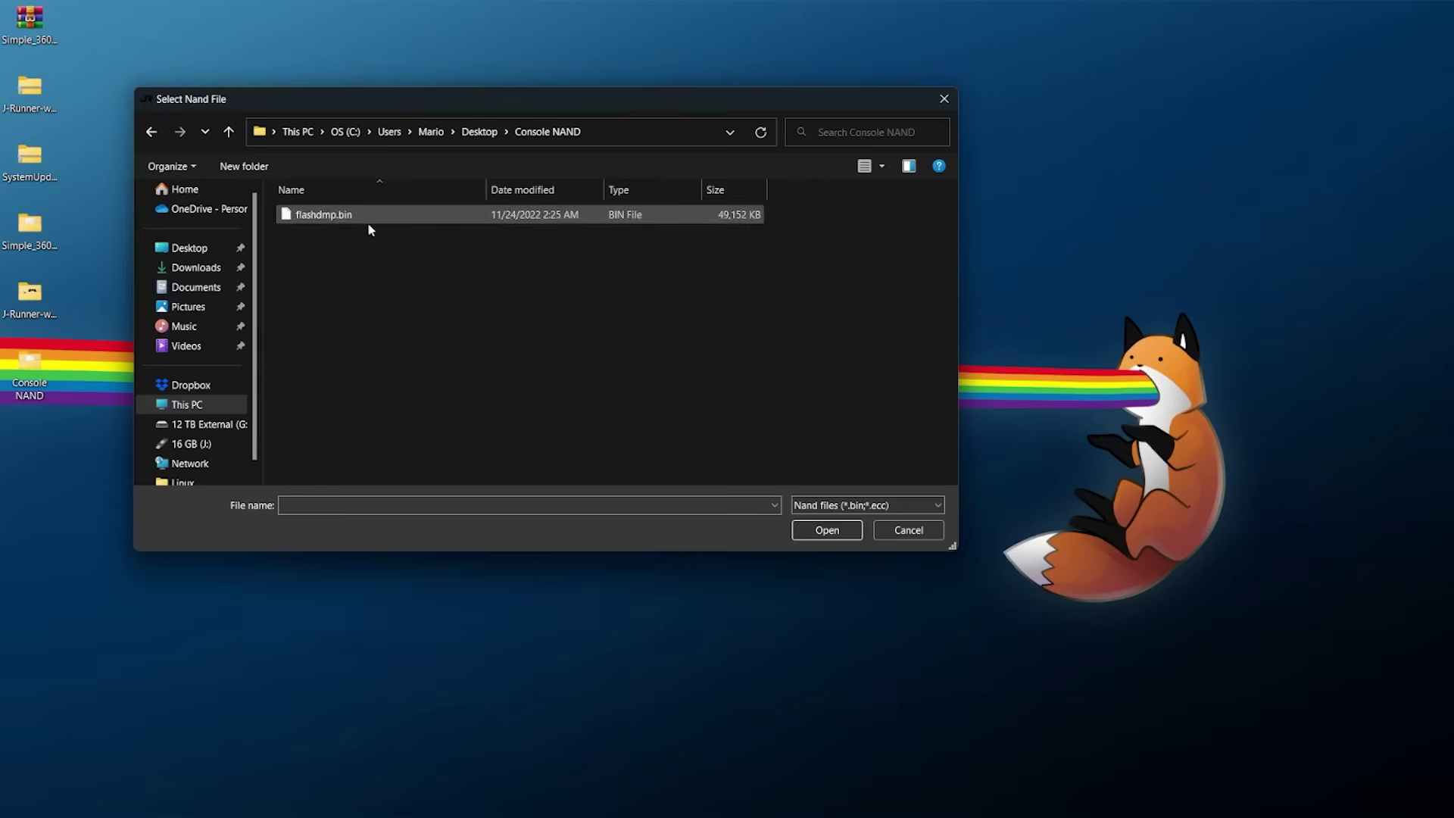
{"action": "double_click", "coordinate": [347, 210]}
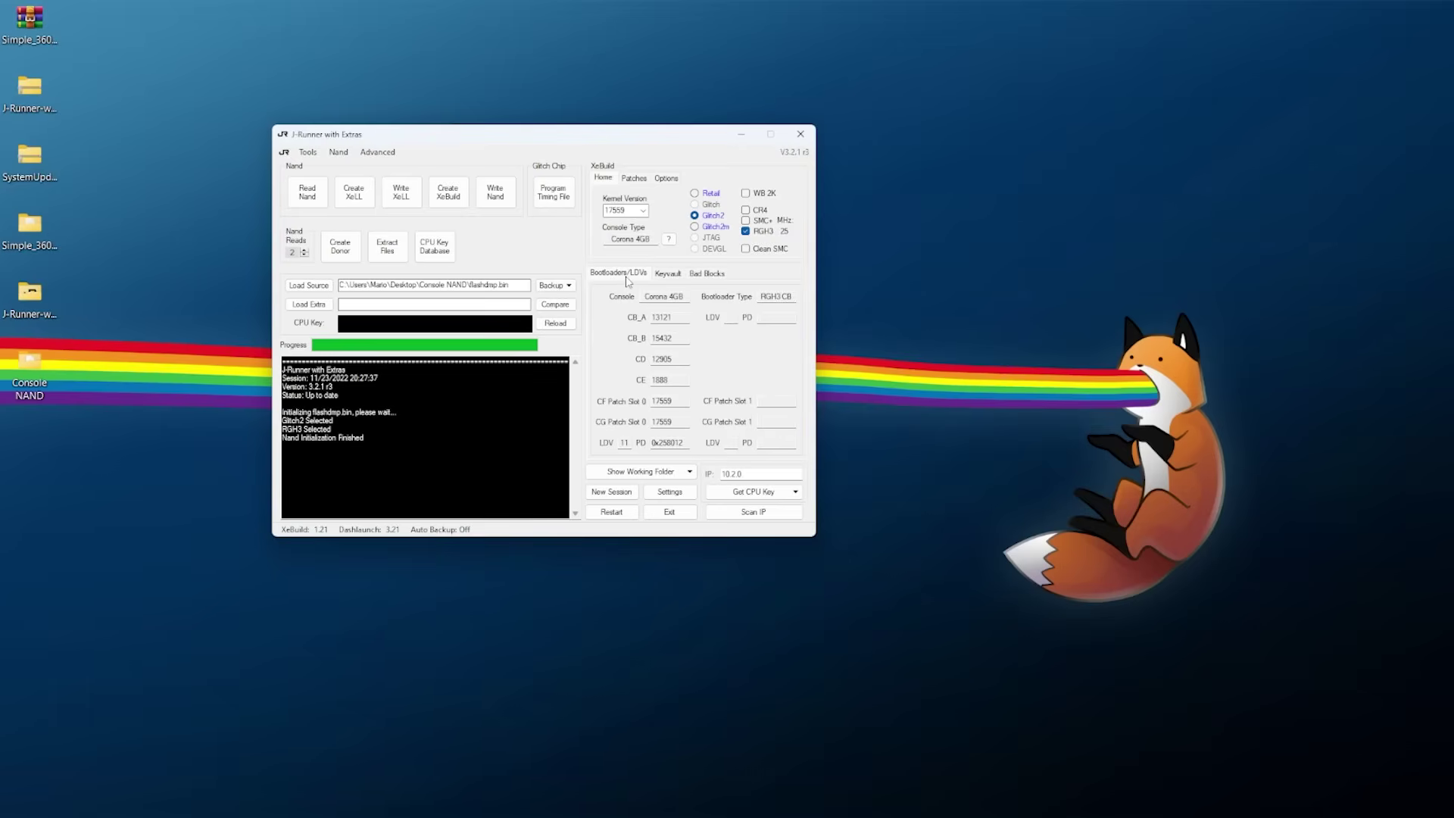
{"action": "left_click", "coordinate": [719, 276]}
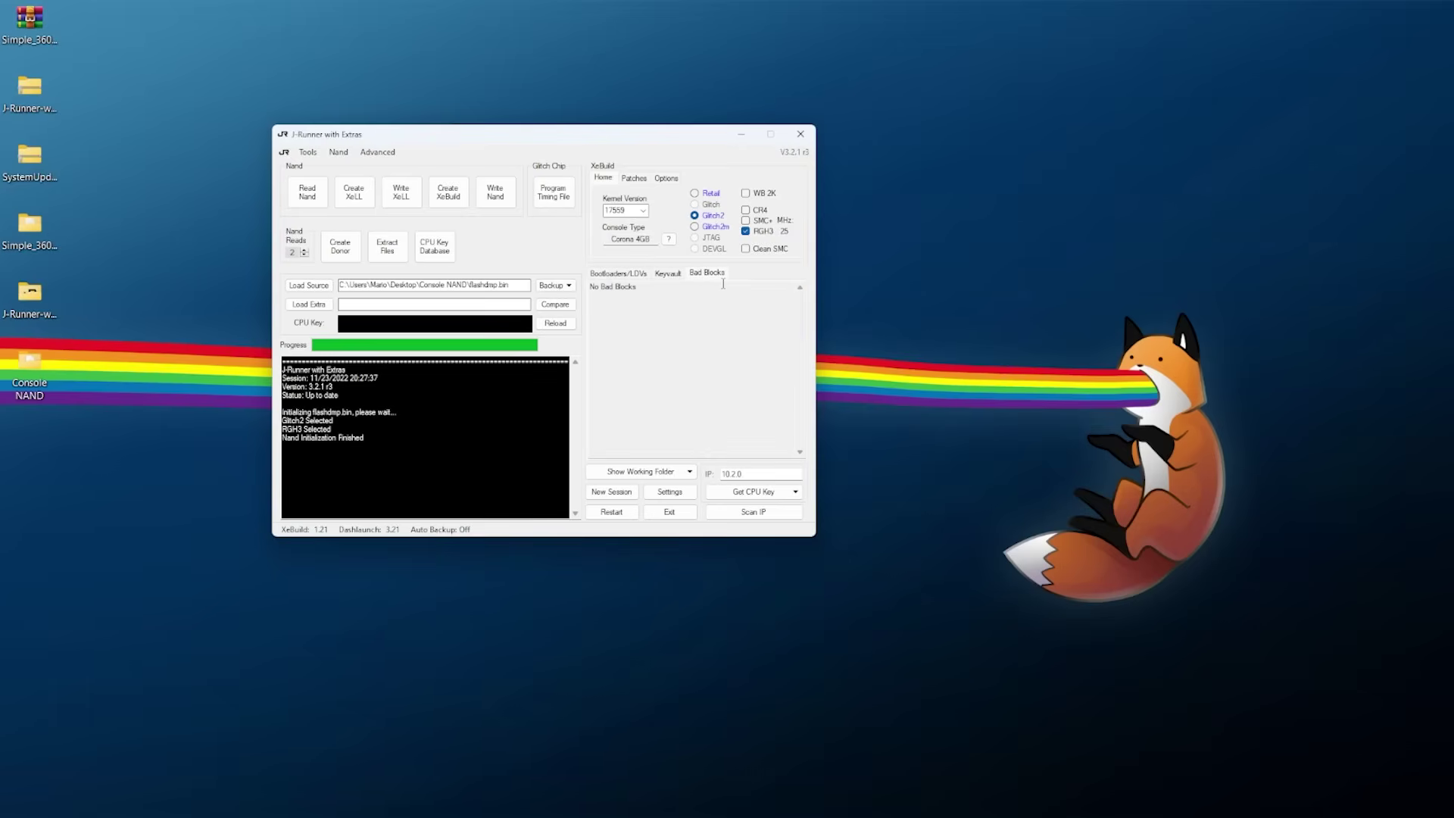
{"action": "left_click", "coordinate": [669, 275]}
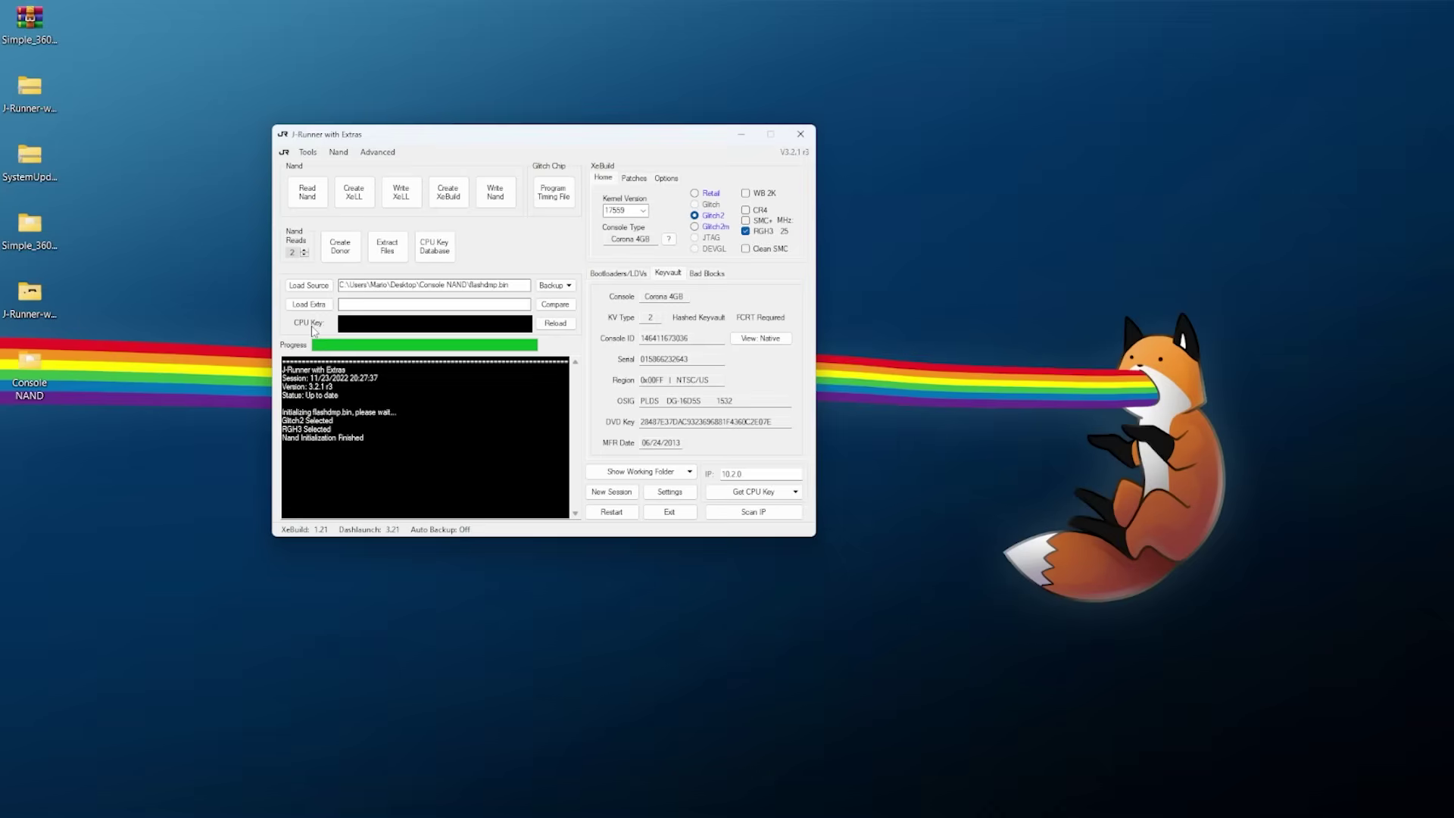
Step: Open cpukey.txt from Console NAND and reload the dump with its CPU key
{"action": "double_click", "coordinate": [29, 367]}
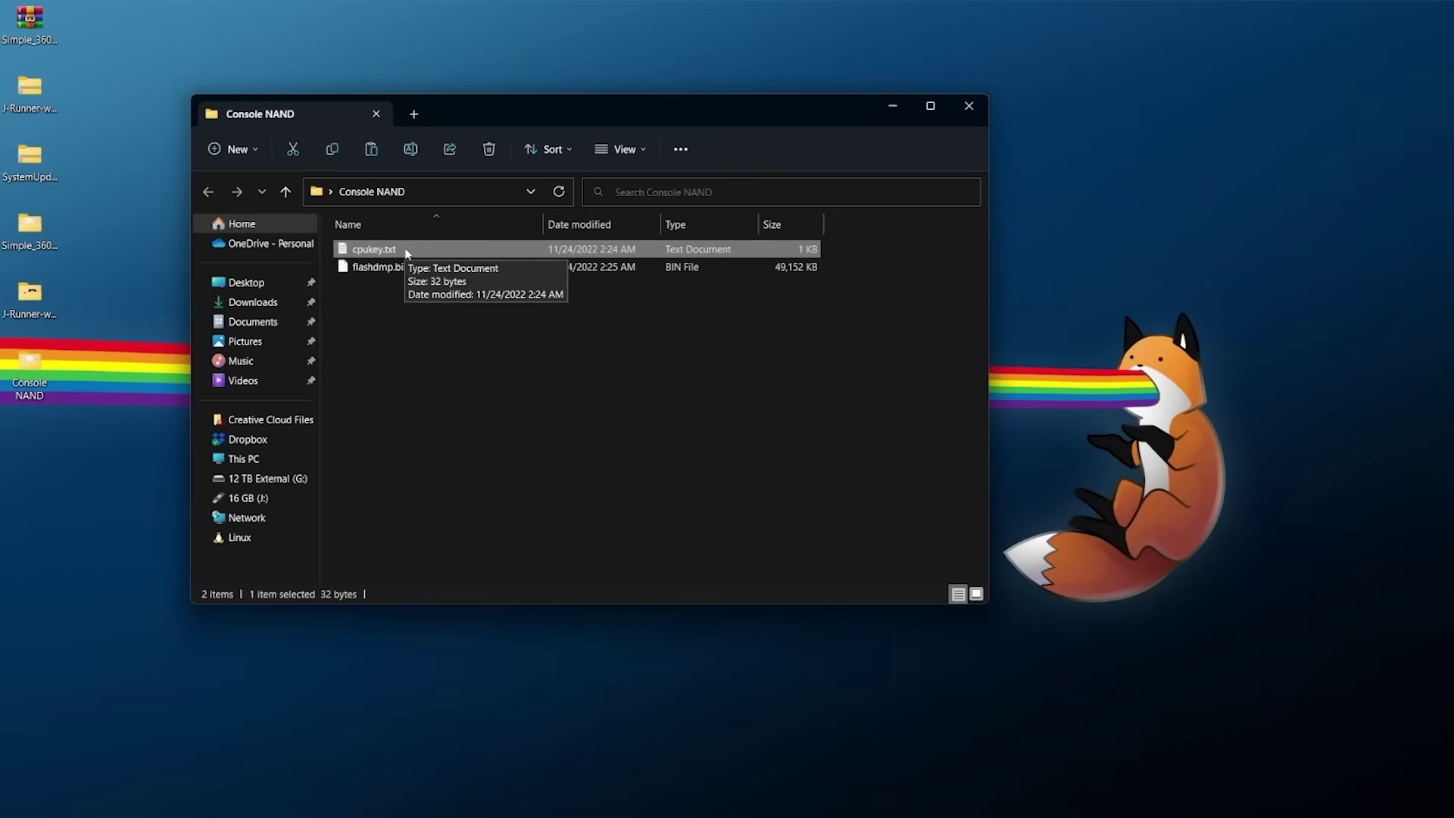
{"action": "double_click", "coordinate": [374, 249]}
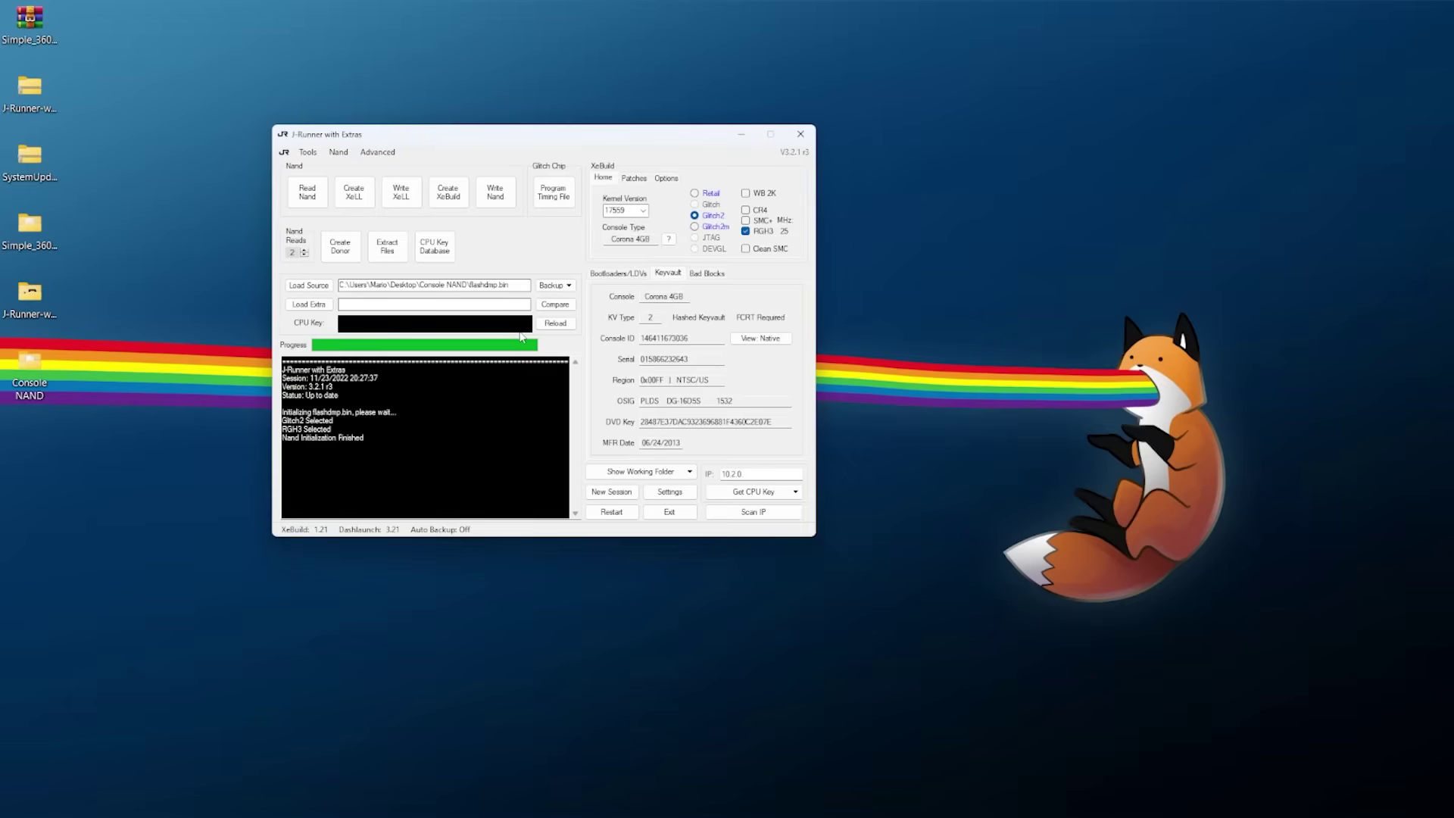
{"action": "left_click", "coordinate": [564, 324]}
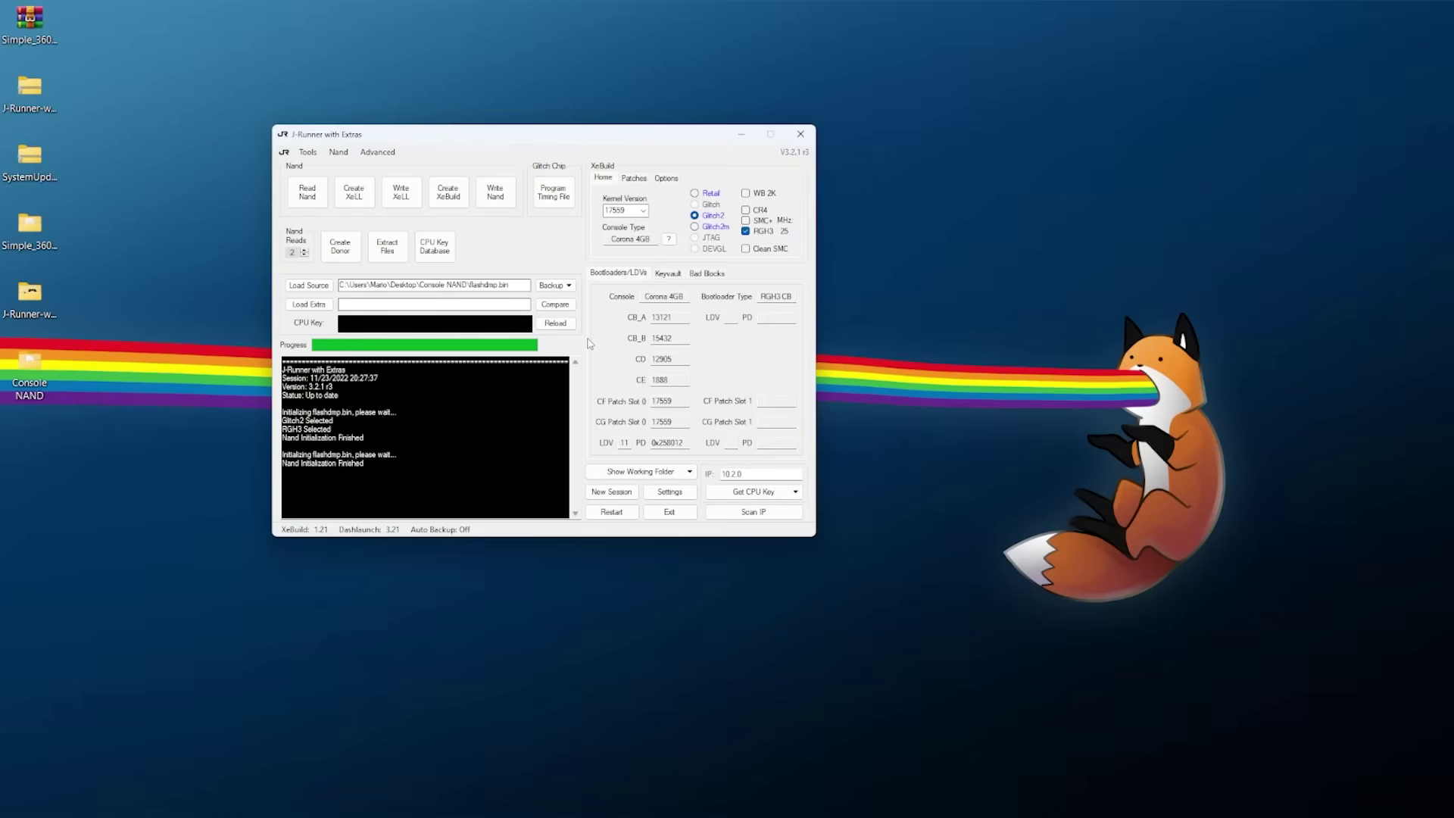